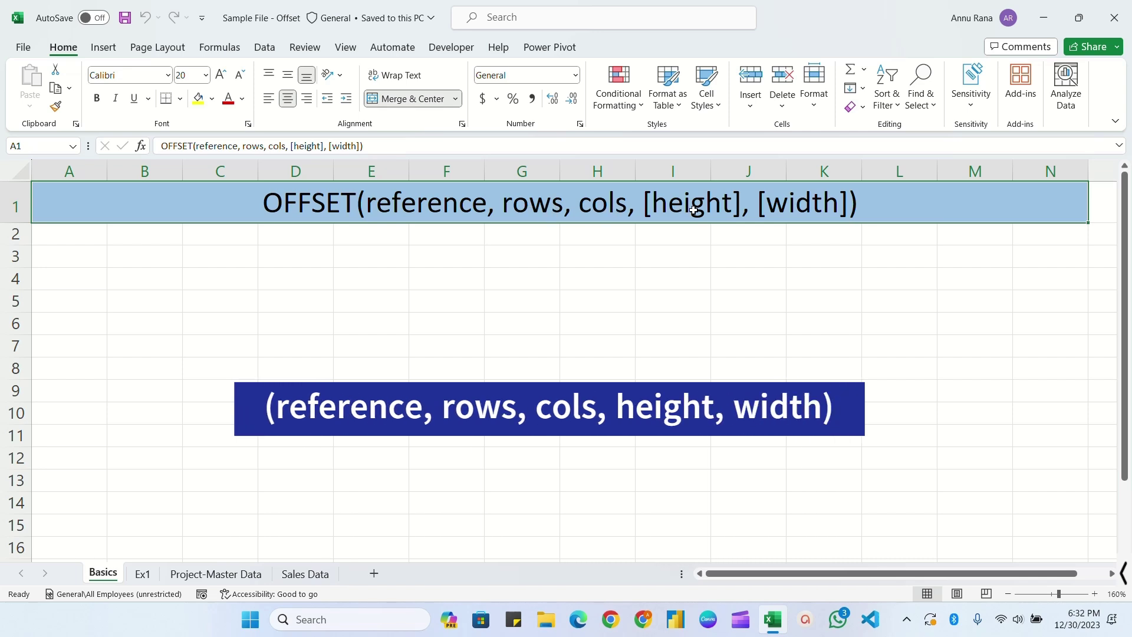
Underline reference, rows and cols in the OFFSET syntax with a red pen and write IR beneath reference
{"action": "key", "text": "ctrl+shift+d"}
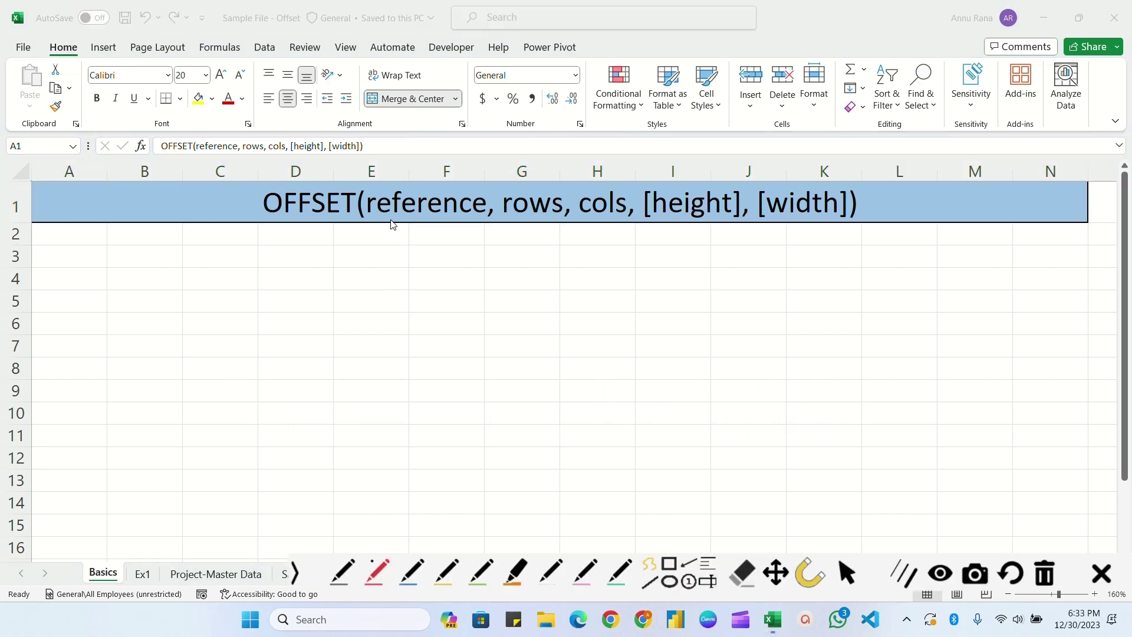
{"action": "left_click_drag", "start_coordinate": [371, 231], "coordinate": [491, 230]}
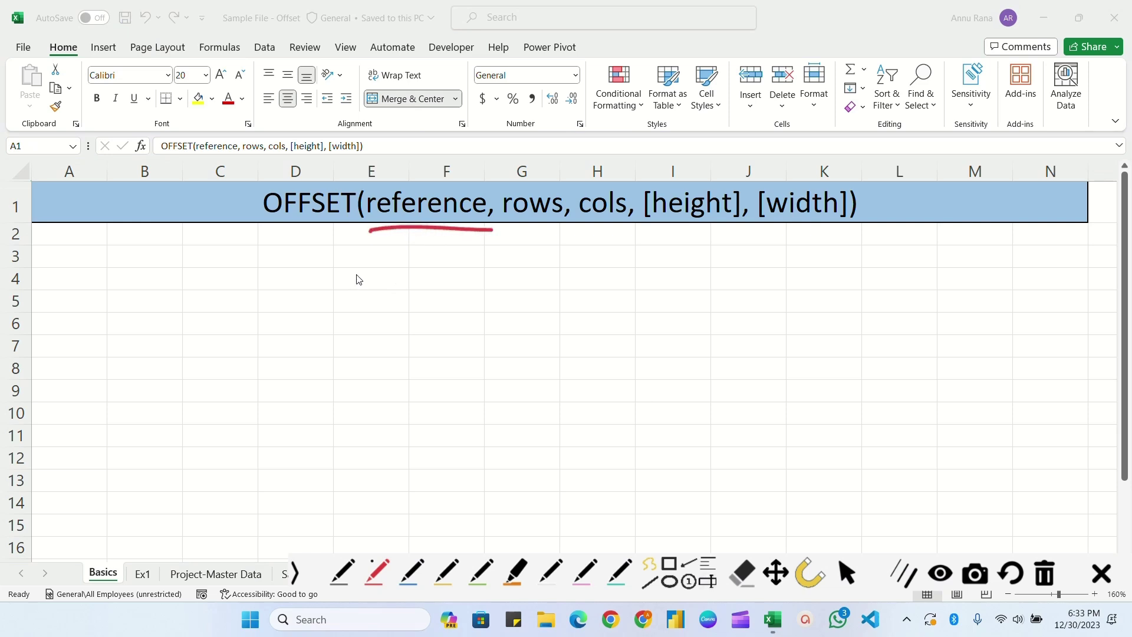
{"action": "left_click_drag", "start_coordinate": [394, 247], "coordinate": [407, 259]}
{"action": "left_click_drag", "start_coordinate": [506, 226], "coordinate": [638, 235]}
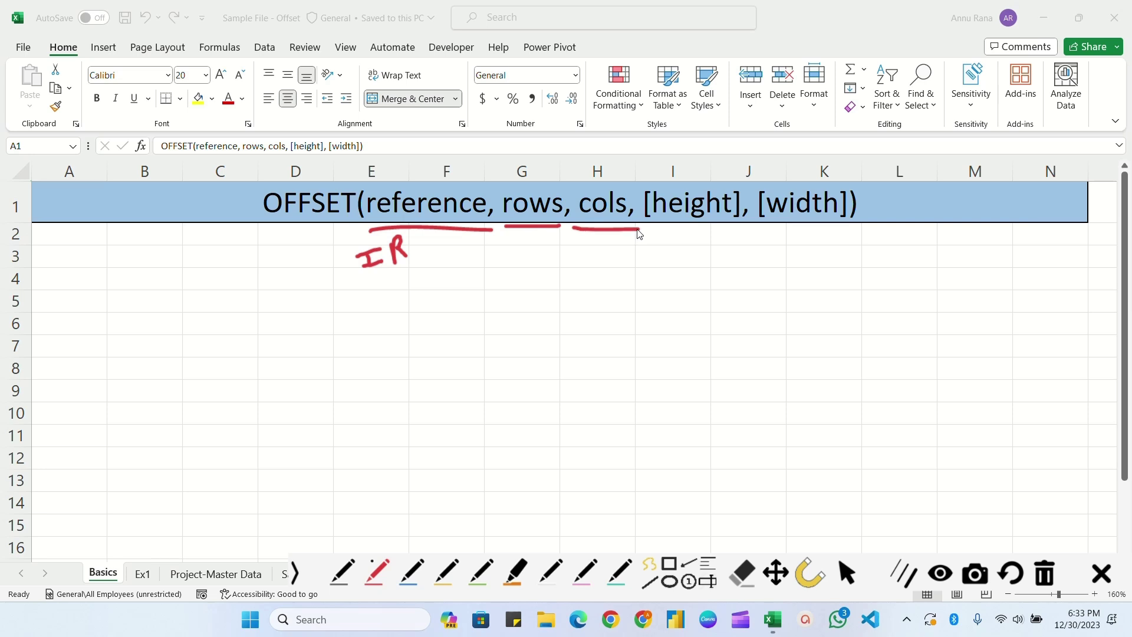
Draw a red bracket spanning reference, rows and cols, and write FR beneath it
{"action": "left_click_drag", "start_coordinate": [365, 311], "coordinate": [645, 304]}
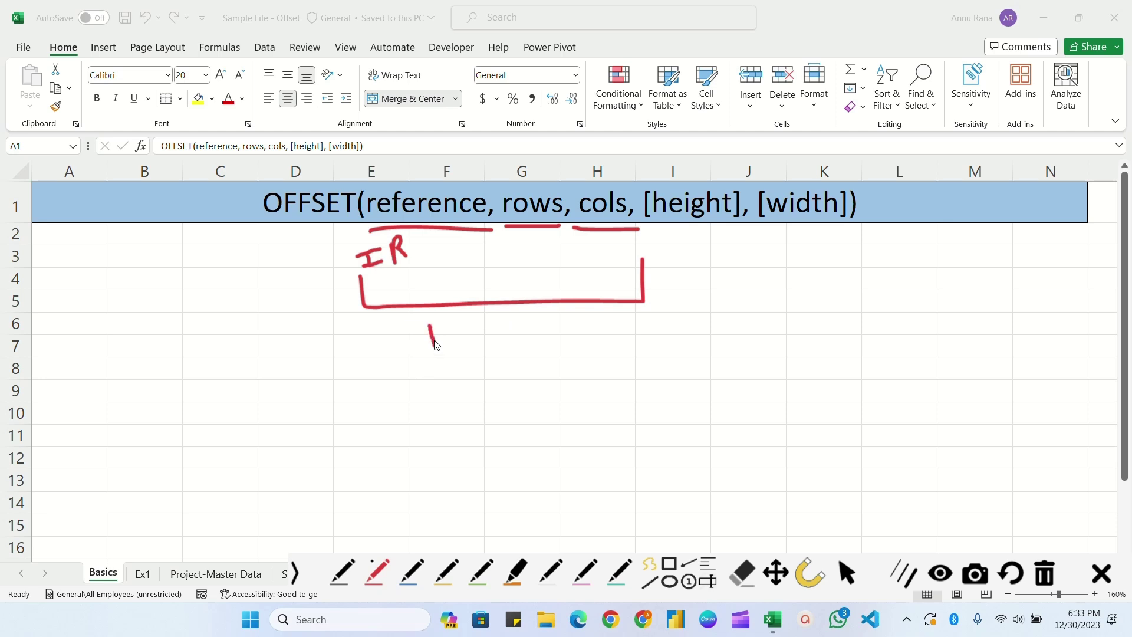
{"action": "left_click_drag", "start_coordinate": [430, 329], "coordinate": [452, 317]}
{"action": "left_click_drag", "start_coordinate": [432, 334], "coordinate": [447, 332]}
{"action": "mouse_move", "coordinate": [468, 347]}
{"action": "left_mouse_down"}
{"action": "mouse_move", "coordinate": [466, 330]}
{"action": "mouse_move", "coordinate": [484, 341]}
{"action": "left_mouse_up"}
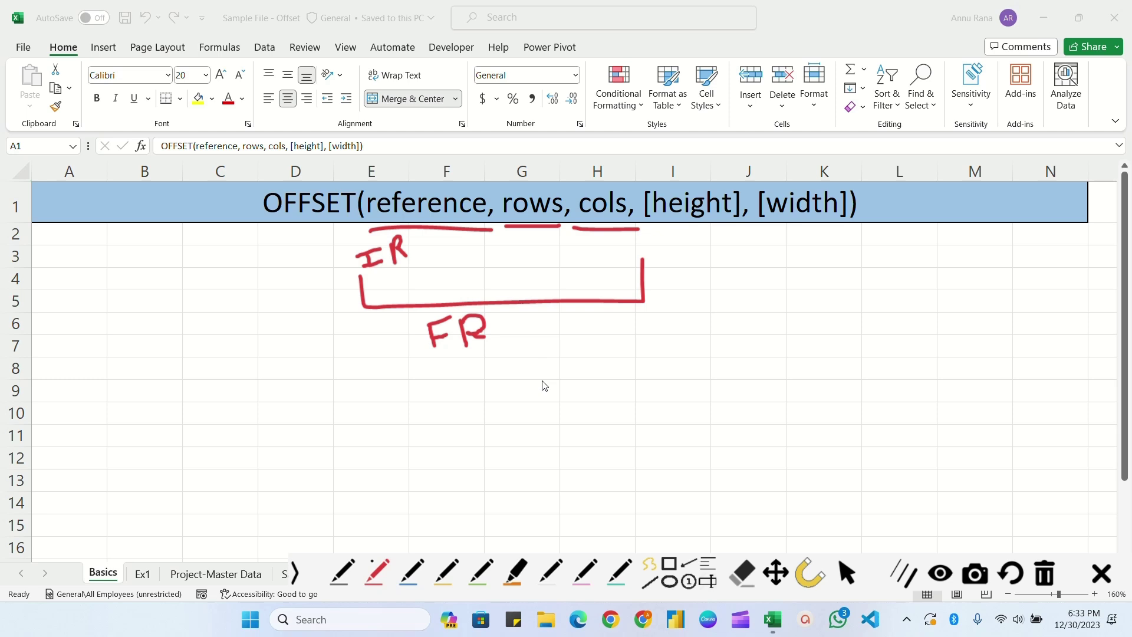
Underline height and width in the OFFSET syntax in red and label them H-FR and W-FR
{"action": "left_click_drag", "start_coordinate": [653, 229], "coordinate": [860, 224]}
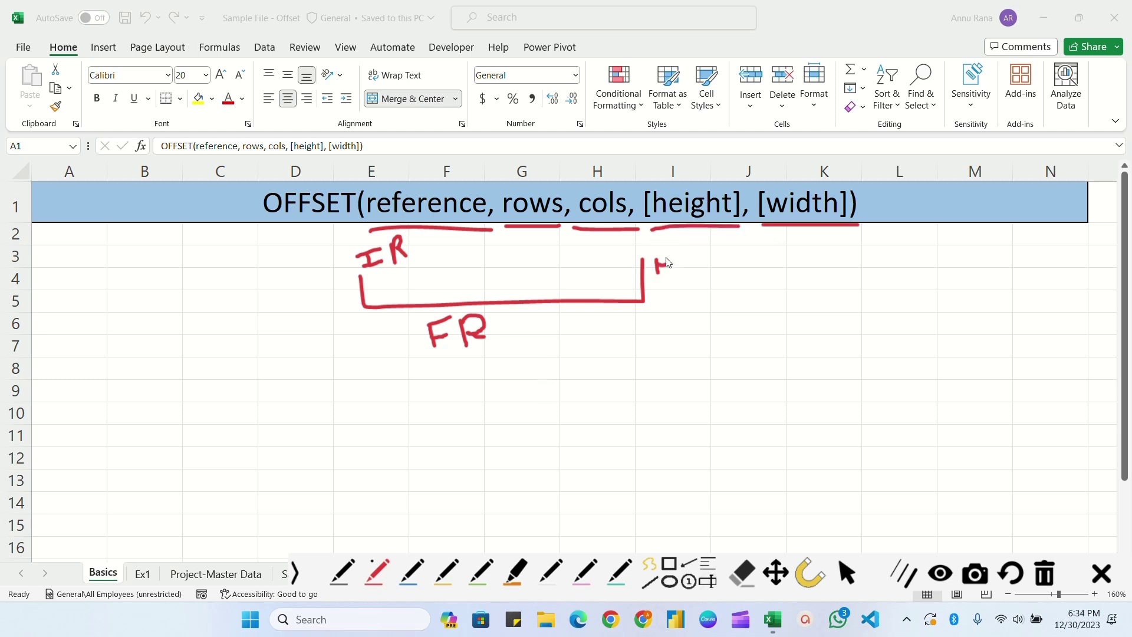
{"action": "left_click_drag", "start_coordinate": [706, 260], "coordinate": [717, 258]}
{"action": "left_click_drag", "start_coordinate": [721, 272], "coordinate": [738, 270]}
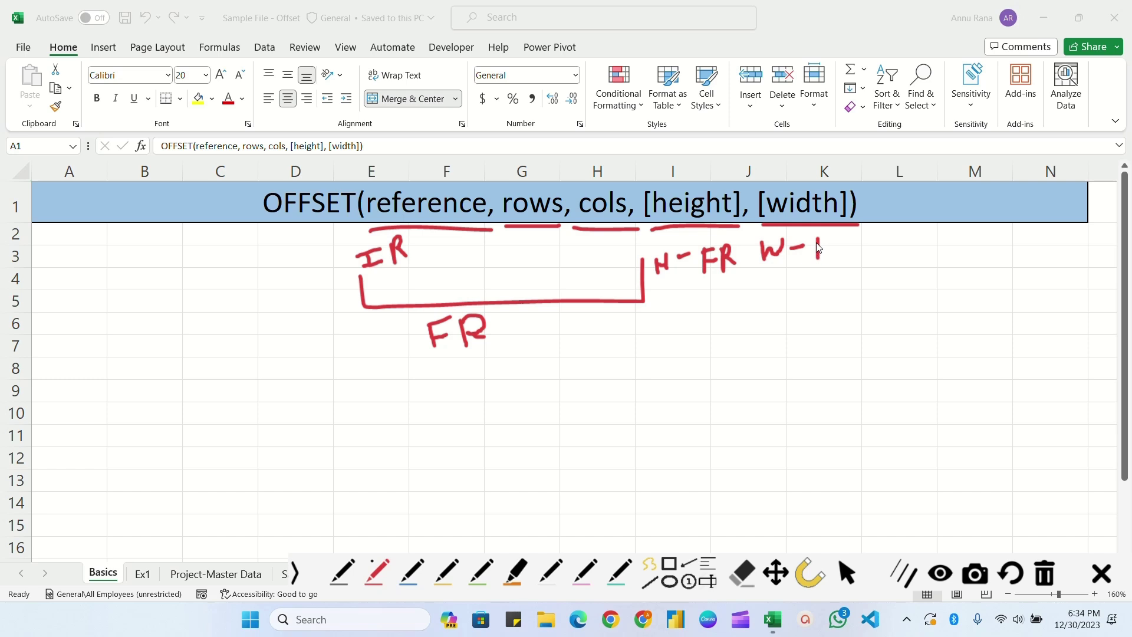
{"action": "left_click_drag", "start_coordinate": [817, 249], "coordinate": [828, 247]}
{"action": "left_click_drag", "start_coordinate": [834, 231], "coordinate": [857, 250]}
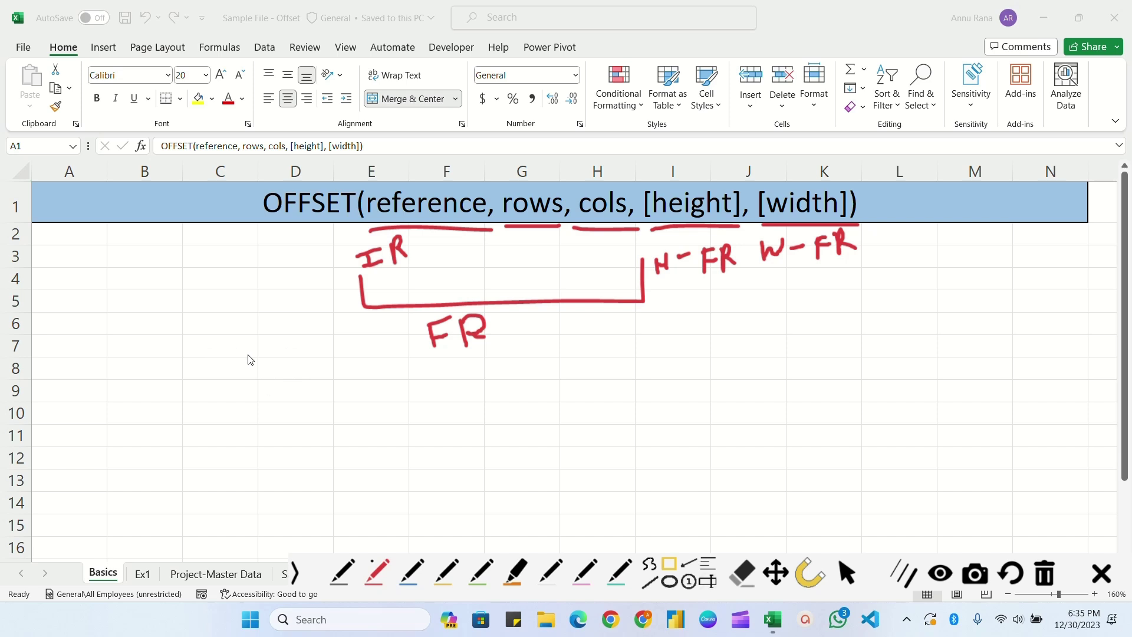
Outline cells C7 and E11 with red rectangles, and enter 25 in C7 and 20 in E11
{"action": "left_click_drag", "start_coordinate": [182, 334], "coordinate": [261, 361]}
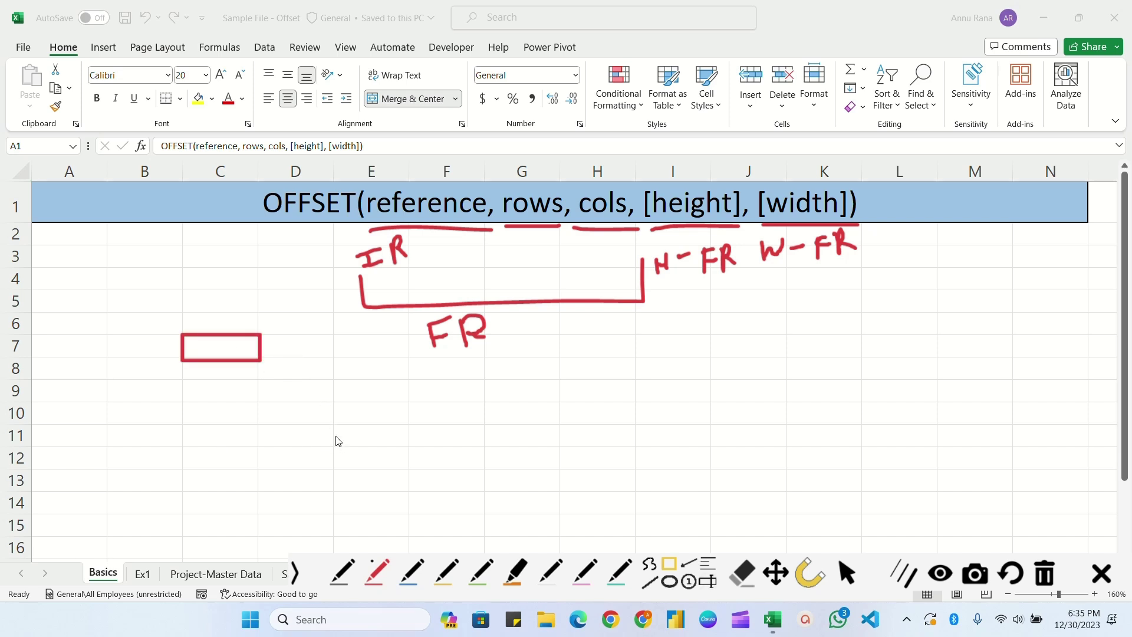
{"action": "left_click_drag", "start_coordinate": [338, 449], "coordinate": [409, 451]}
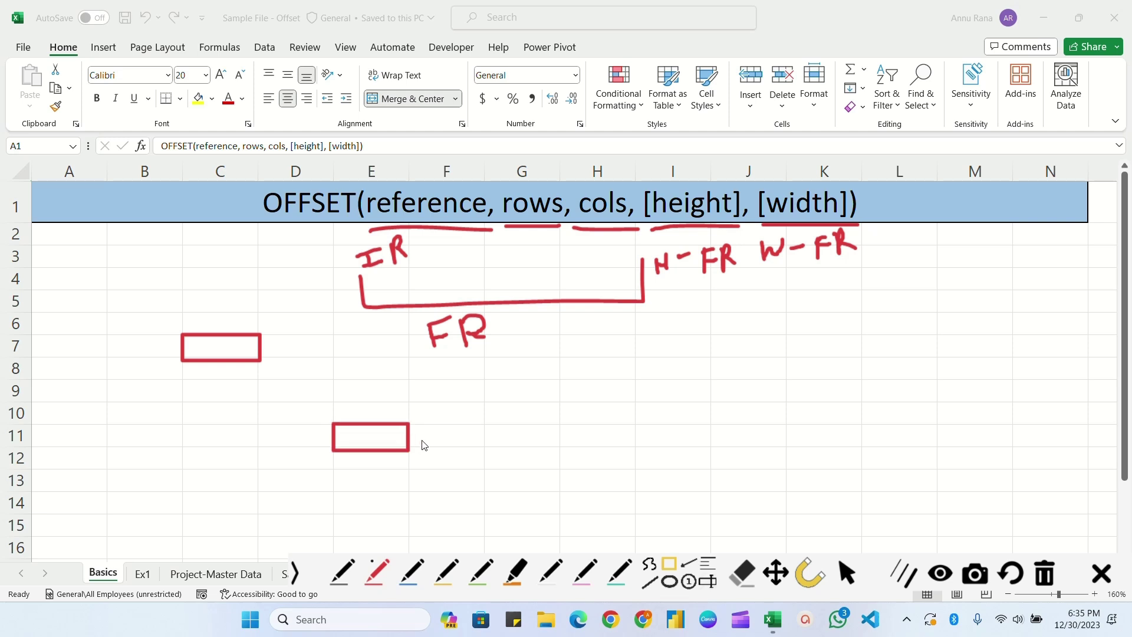
{"action": "left_click", "coordinate": [847, 573]}
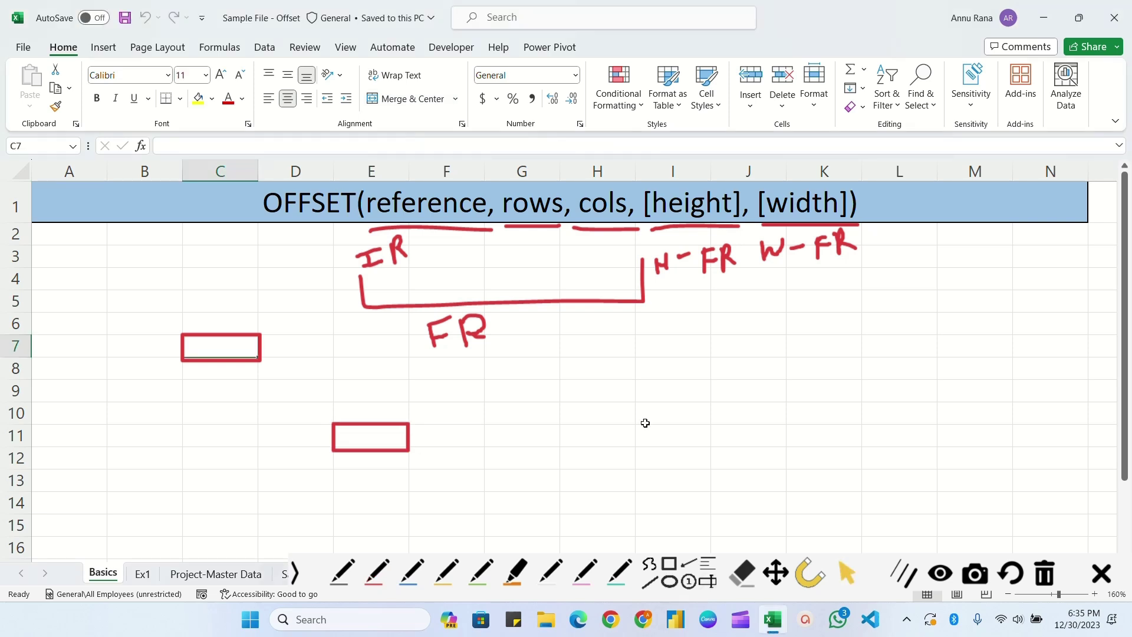
{"action": "type", "text": "25"}
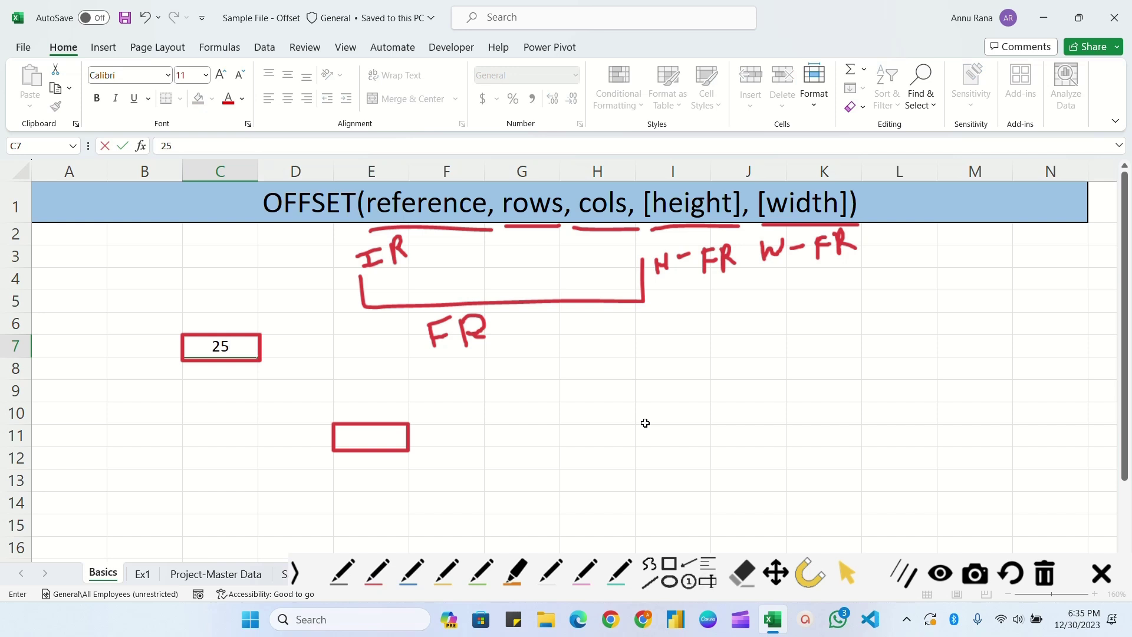
{"action": "left_click", "coordinate": [365, 438]}
{"action": "type", "text": "20"}
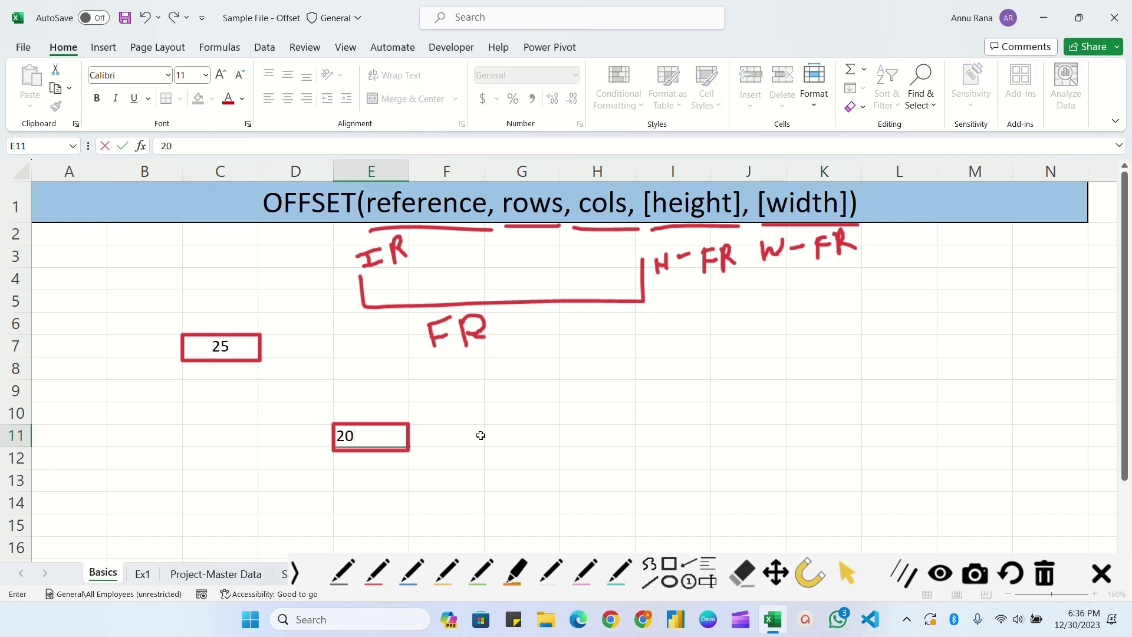
{"action": "key", "text": "Tab"}
{"action": "left_click", "coordinate": [218, 346]}
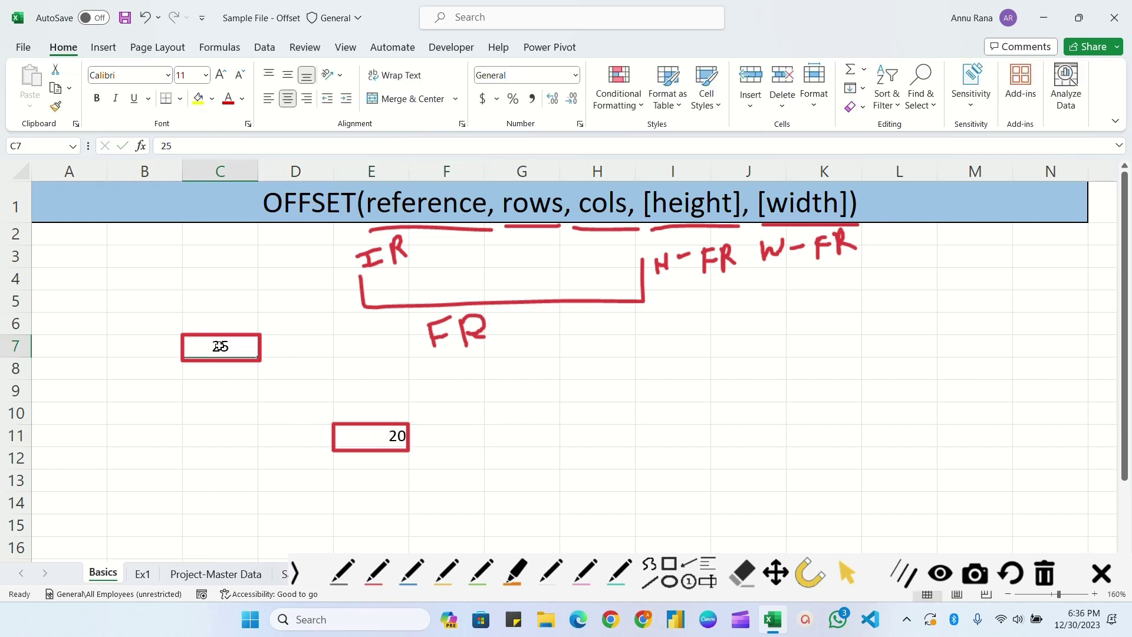
{"action": "left_click", "coordinate": [393, 439]}
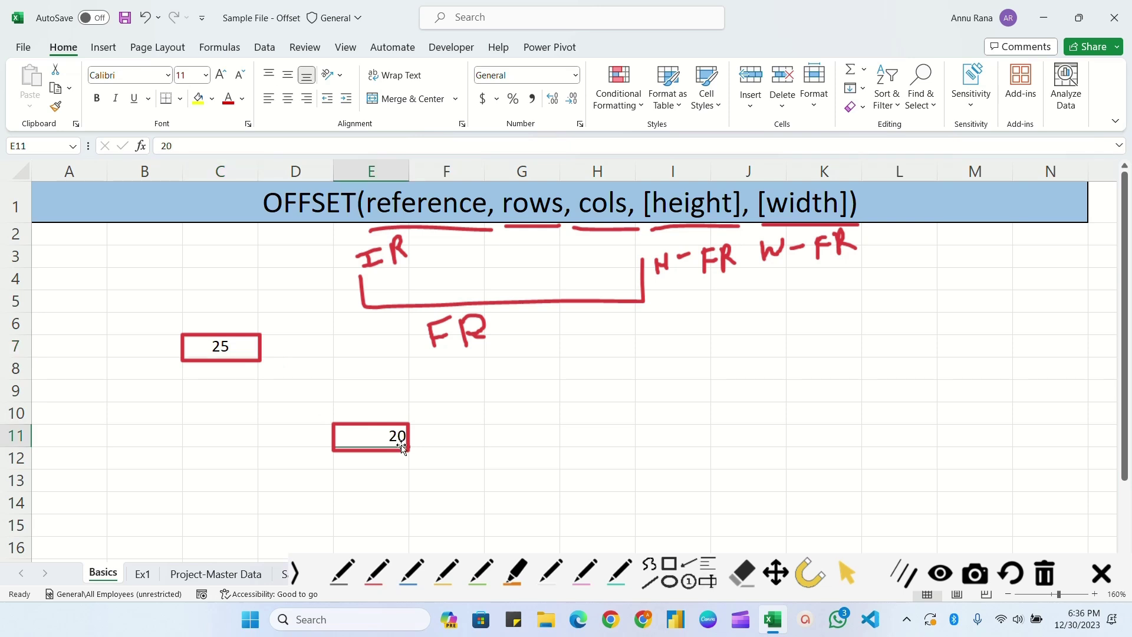
Start an OFFSET formula in cell G10 with C7 as the reference argument
{"action": "left_click", "coordinate": [517, 409]}
{"action": "type", "text": "=off"}
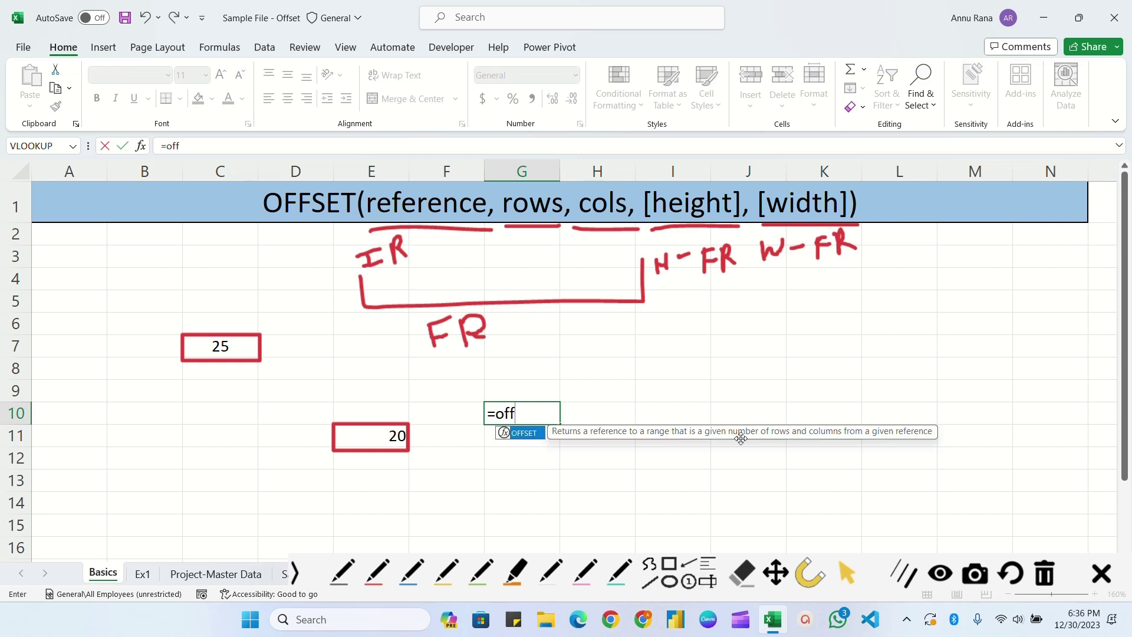
{"action": "key", "text": "Tab"}
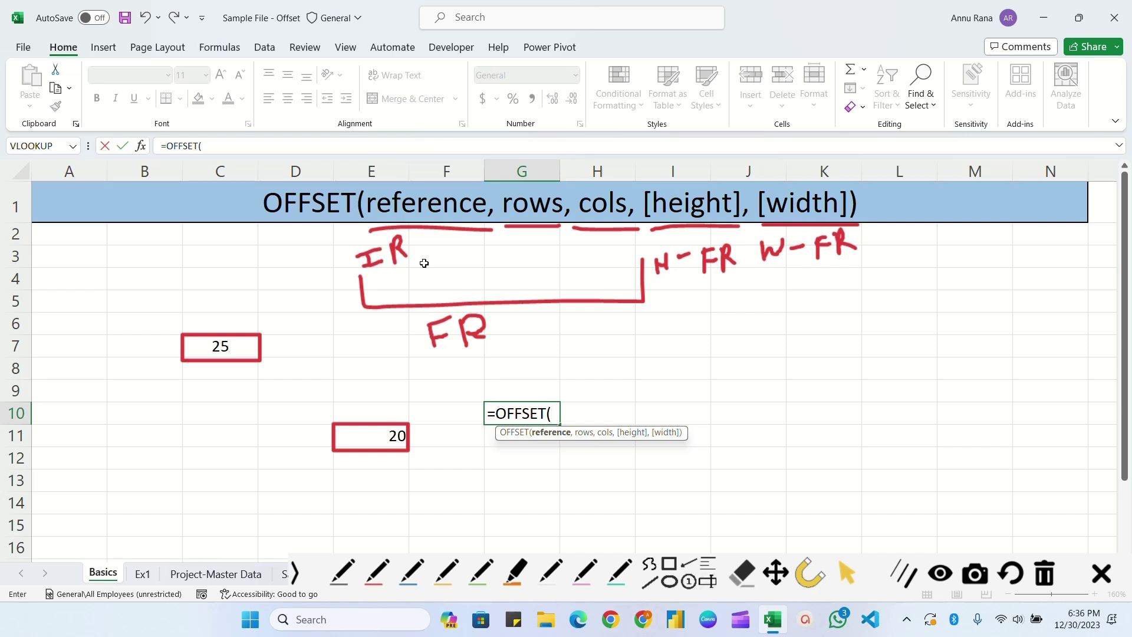
{"action": "left_click", "coordinate": [221, 347]}
{"action": "type", "text": ","}
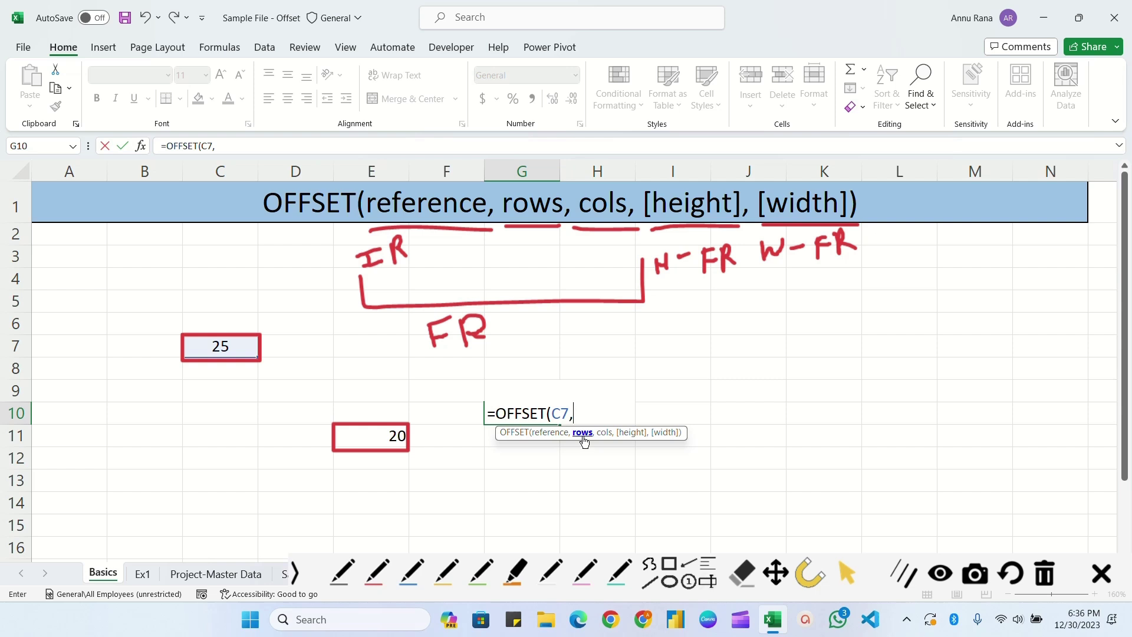
Mark the offset path from C7 to E11 with red ticks in C8 through C11, D11 and E11
{"action": "key", "text": "ctrl+shift+p"}
{"action": "mouse_move", "coordinate": [211, 391]}
{"action": "left_mouse_down"}
{"action": "mouse_move", "coordinate": [239, 386]}
{"action": "mouse_move", "coordinate": [243, 431]}
{"action": "left_mouse_up"}
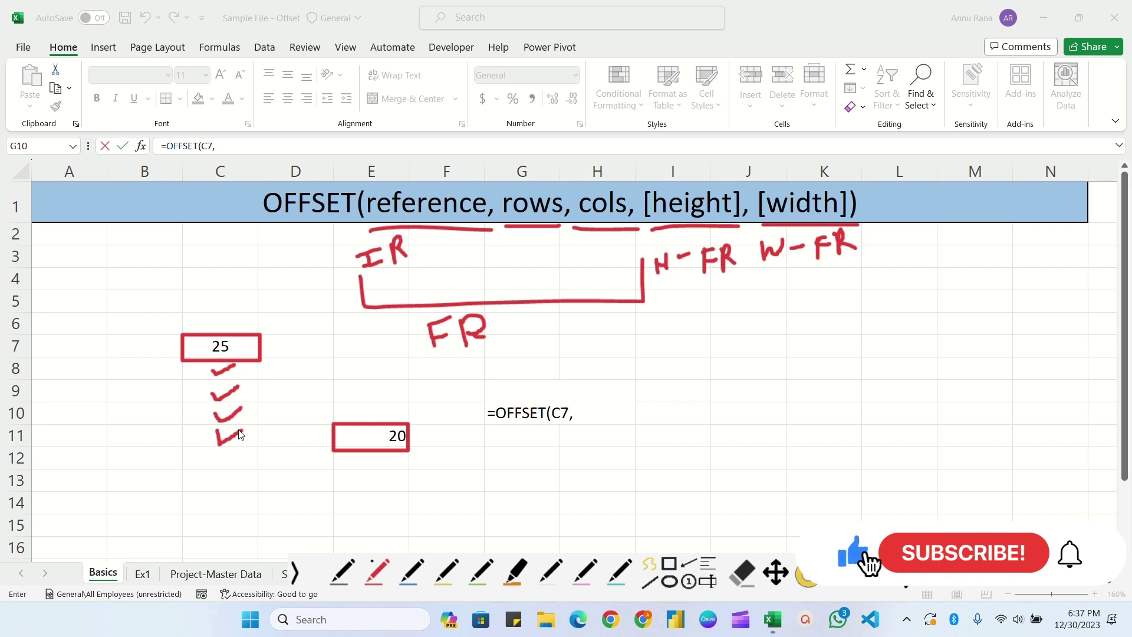
{"action": "left_click_drag", "start_coordinate": [283, 438], "coordinate": [378, 432]}
{"action": "key", "text": "ctrl+shift+p"}
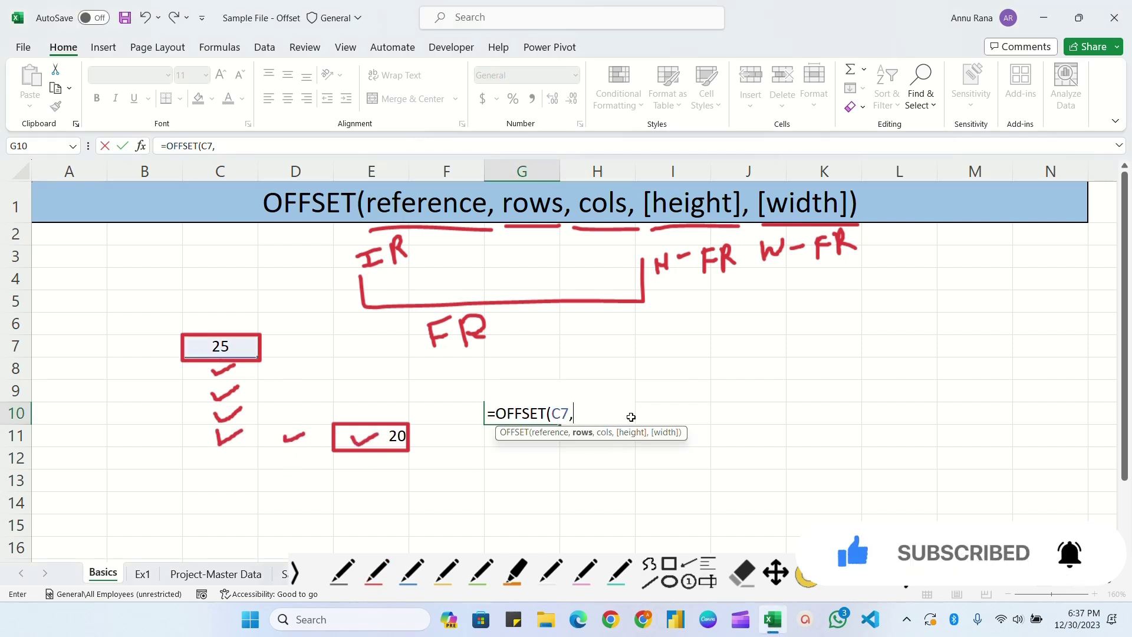
Complete the G10 formula as =OFFSET(C7,4,2,1,1)
{"action": "type", "text": ",2,"}
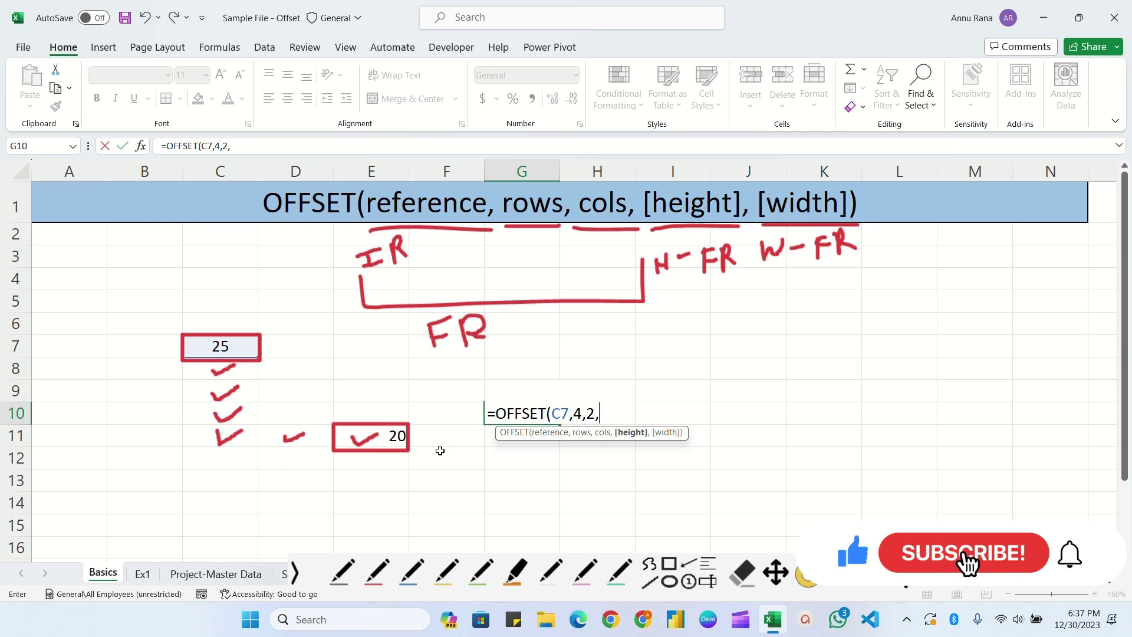
{"action": "type", "text": "1,1)"}
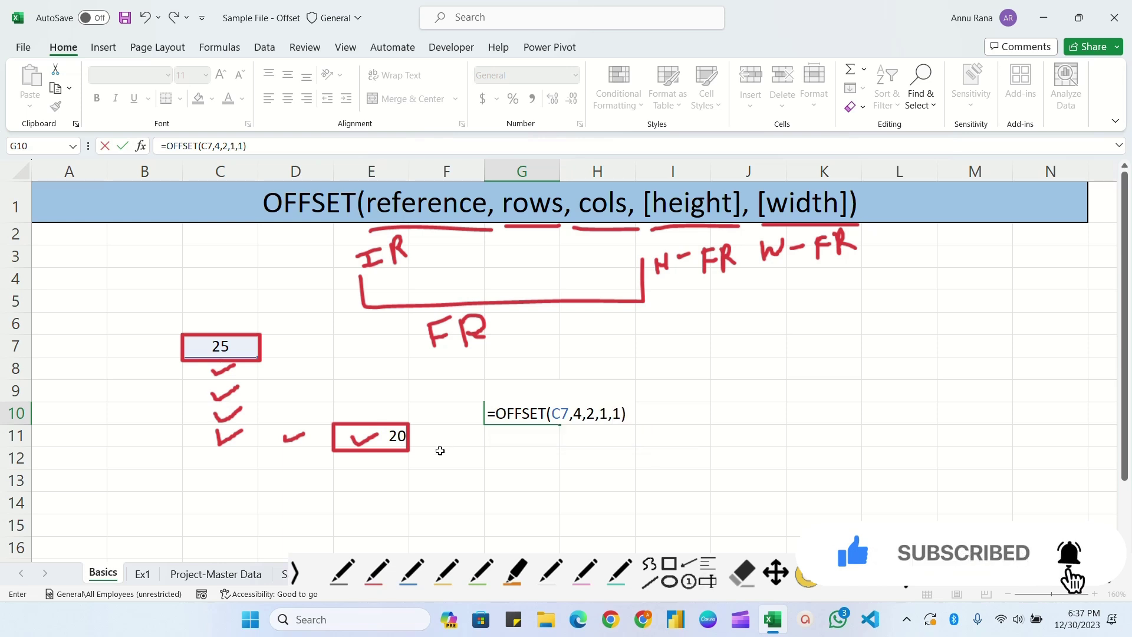
{"action": "key", "text": "Return"}
{"action": "left_click", "coordinate": [518, 413]}
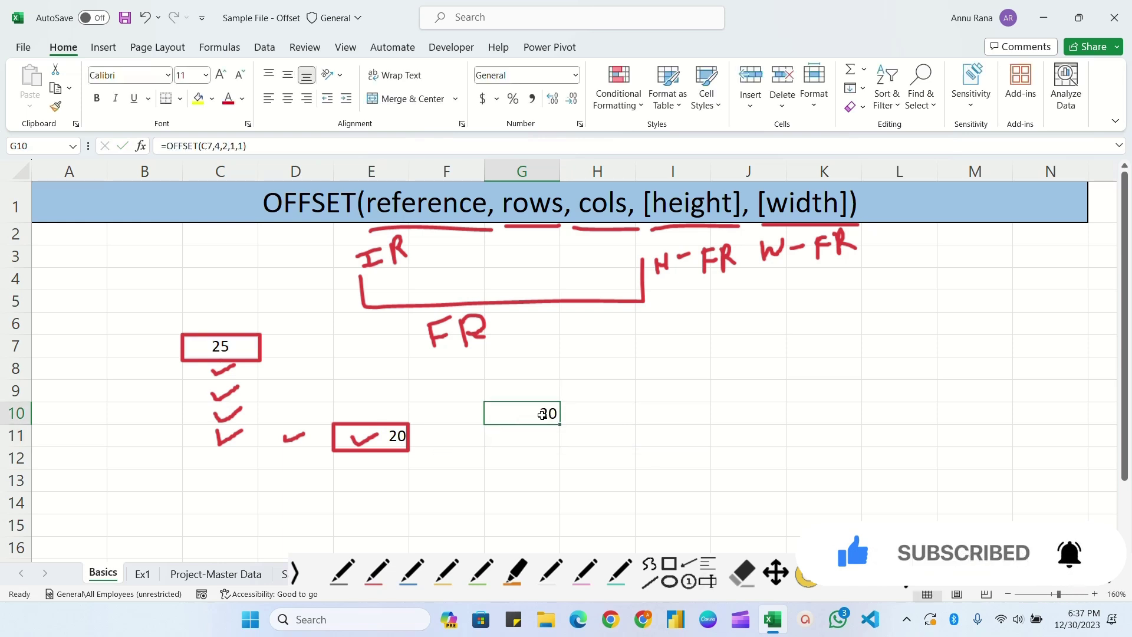
Change the value in E11 to 26 and check the formula cell G10
{"action": "left_click", "coordinate": [348, 437]}
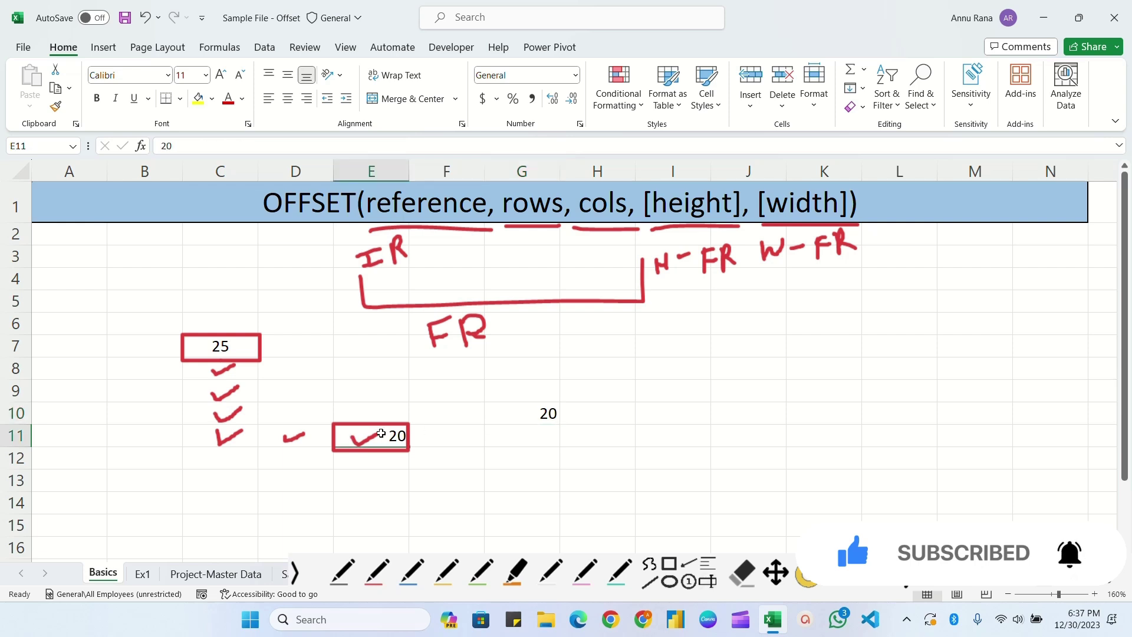
{"action": "double_click", "coordinate": [381, 435]}
{"action": "key", "text": "Delete"}
{"action": "key", "text": "Delete"}
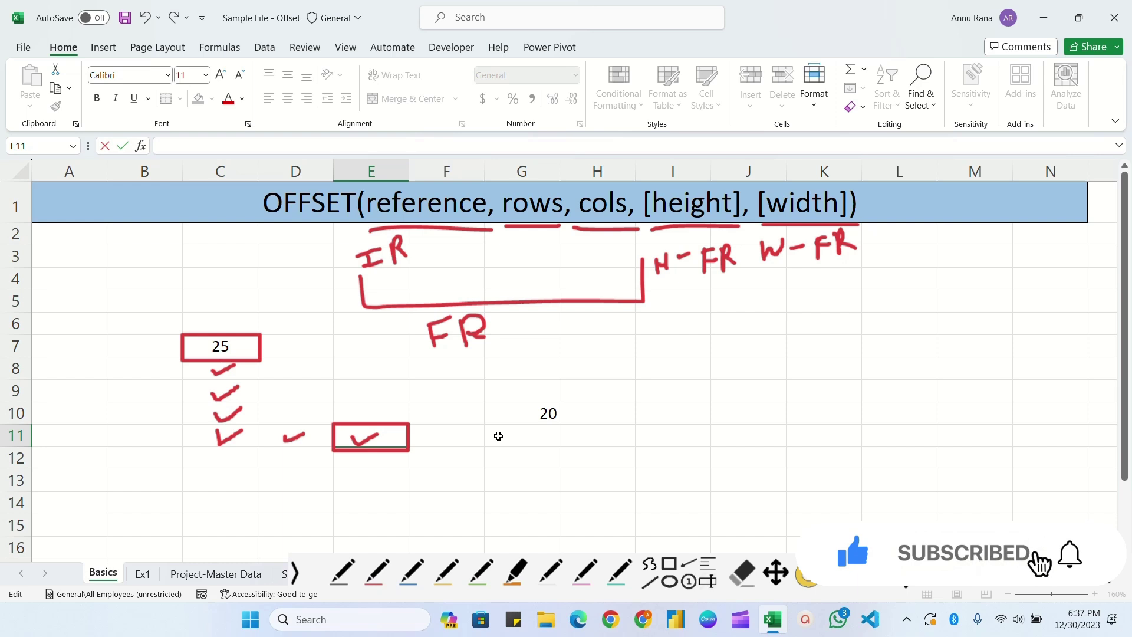
{"action": "type", "text": "26"}
{"action": "key", "text": "Return"}
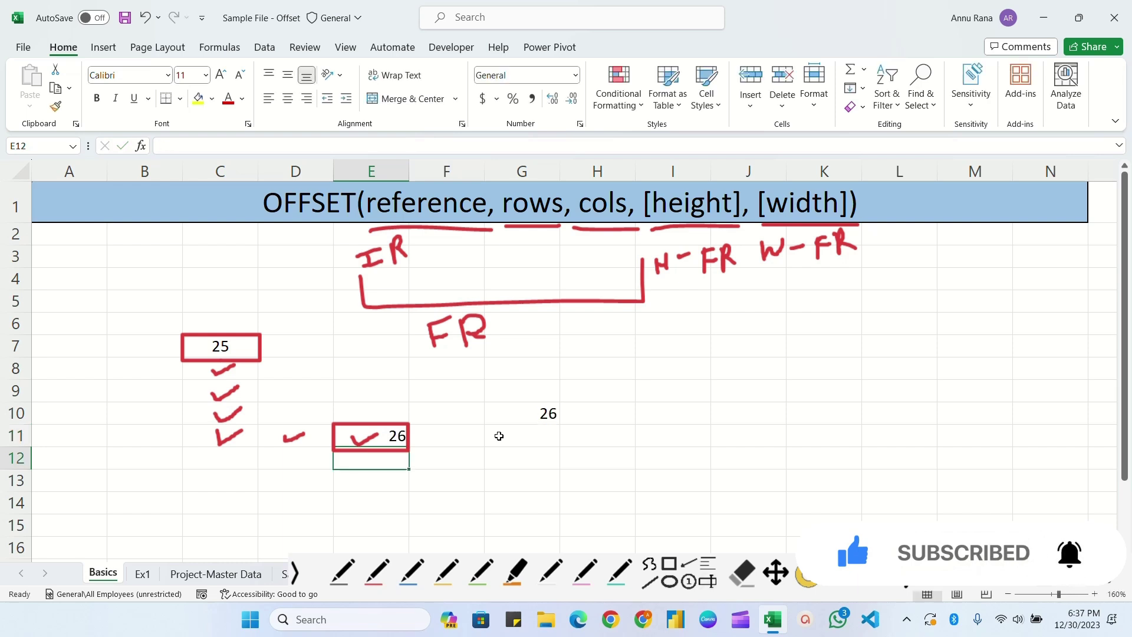
{"action": "left_click", "coordinate": [519, 416]}
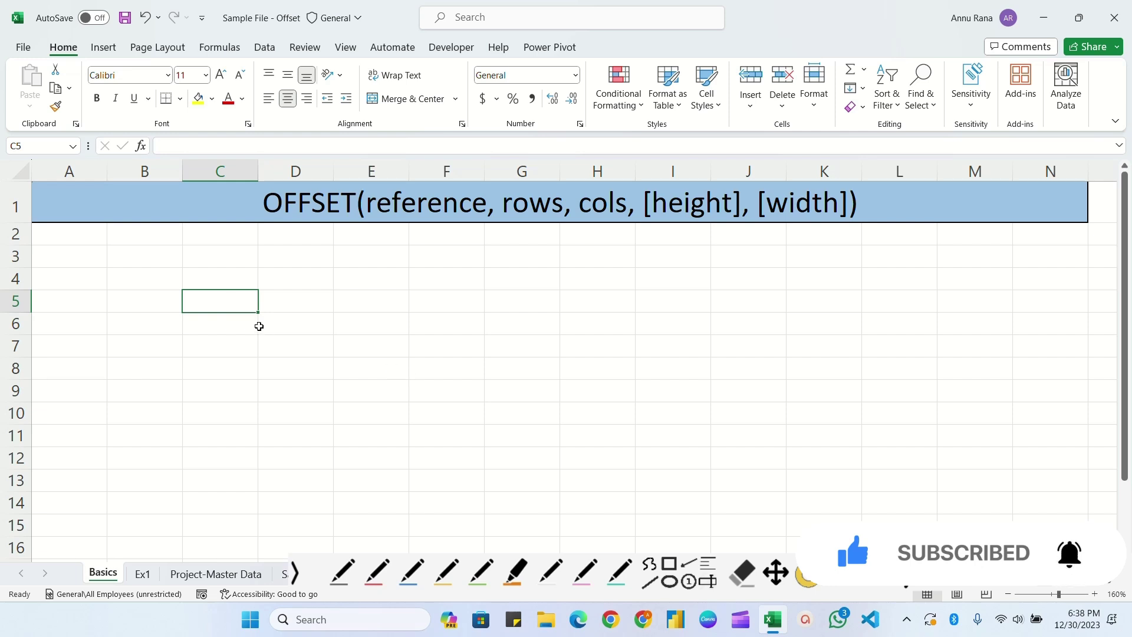
Fill the range C5:F10 with the formula =RANDBETWEEN(10,100)
{"action": "left_click_drag", "start_coordinate": [268, 338], "coordinate": [420, 415]}
{"action": "left_click_drag", "start_coordinate": [235, 291], "coordinate": [450, 399]}
{"action": "key", "text": "F2"}
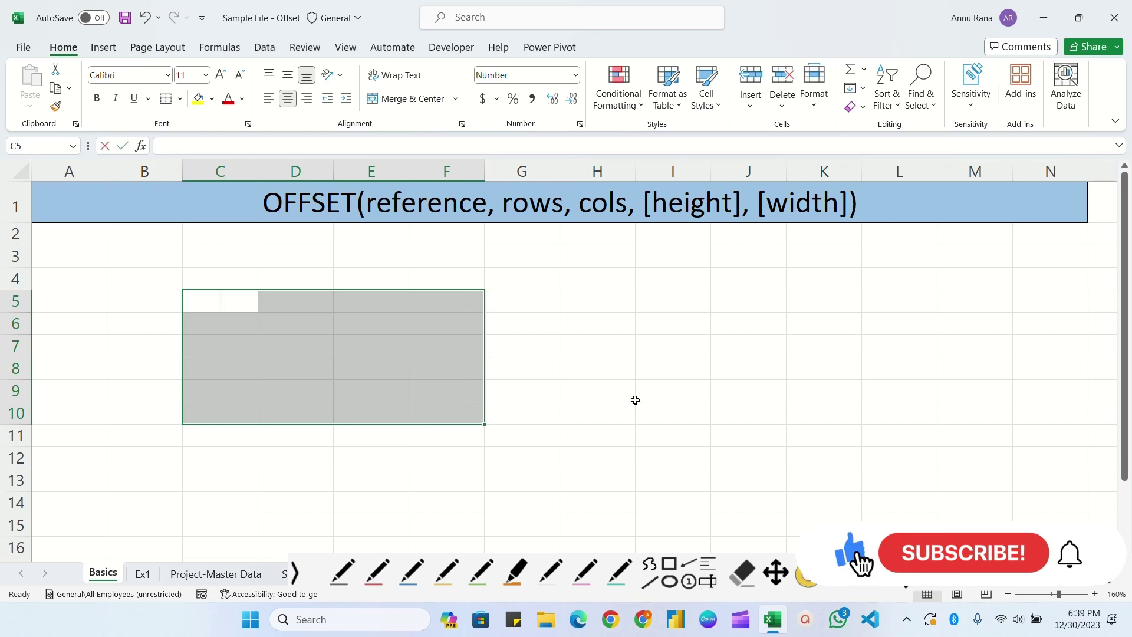
{"action": "type", "text": "=randb"}
{"action": "key", "text": "Tab"}
{"action": "type", "text": "10"}
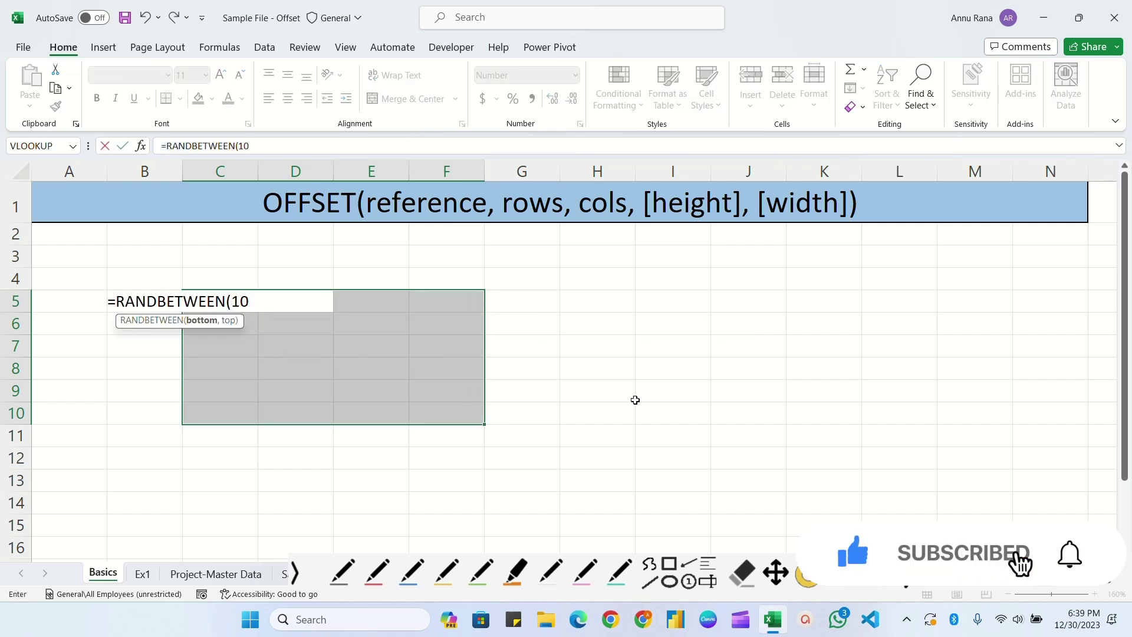
{"action": "type", "text": ",100)"}
{"action": "key", "text": "ctrl+Return"}
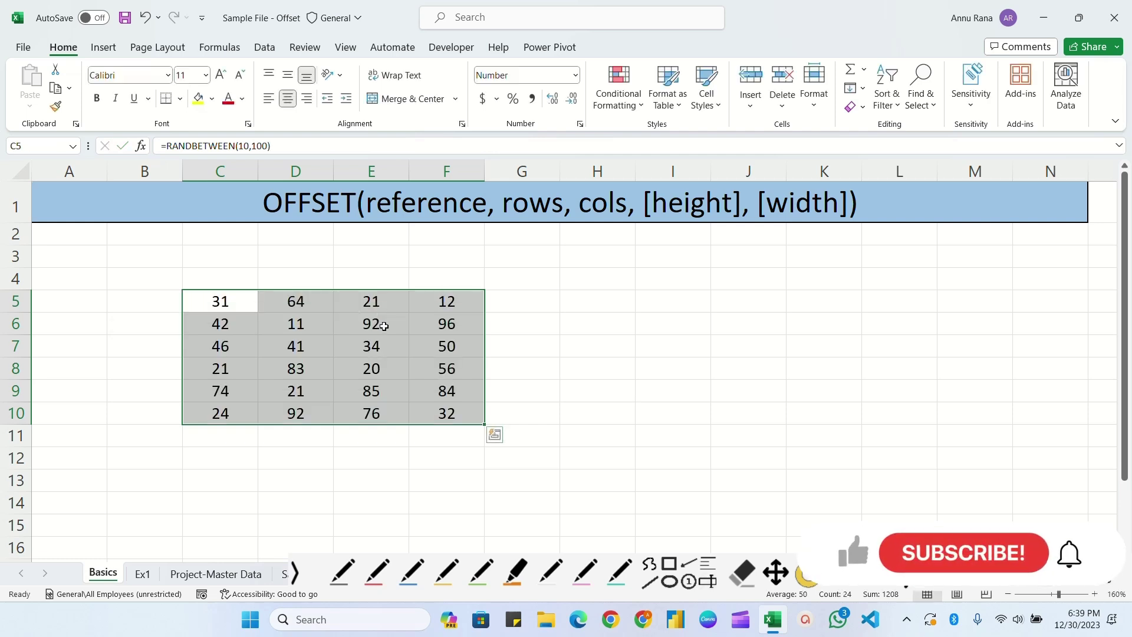
Replace the random-number formulas in C5:F10 with their static values
{"action": "key", "text": "ctrl+c"}
{"action": "right_click", "coordinate": [328, 331]}
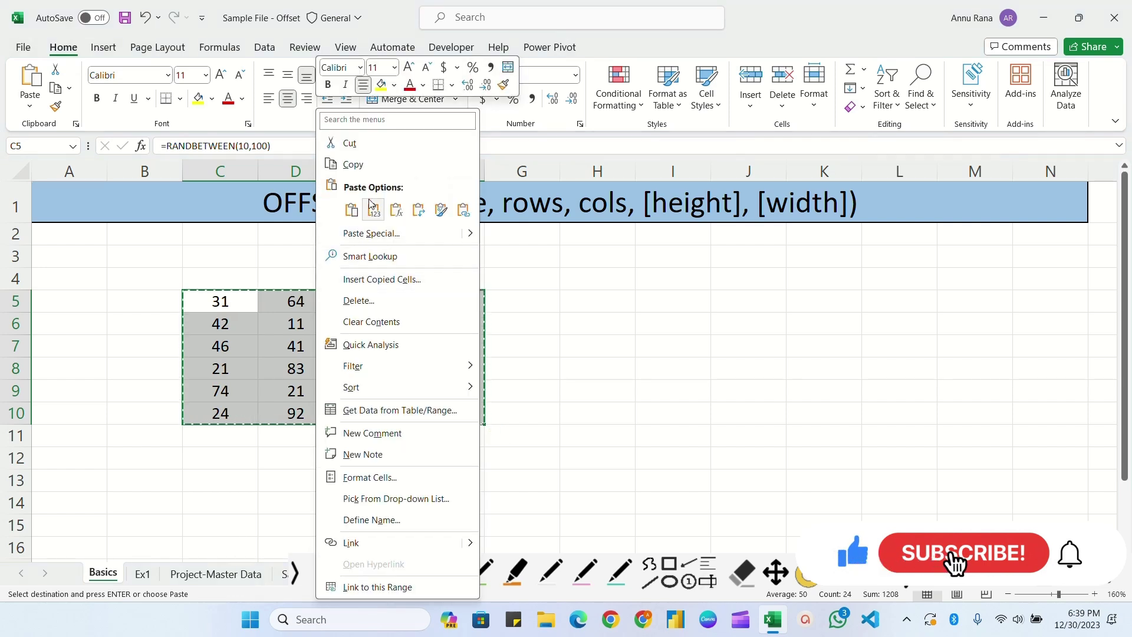
{"action": "left_click", "coordinate": [378, 209]}
{"action": "left_click", "coordinate": [328, 363]}
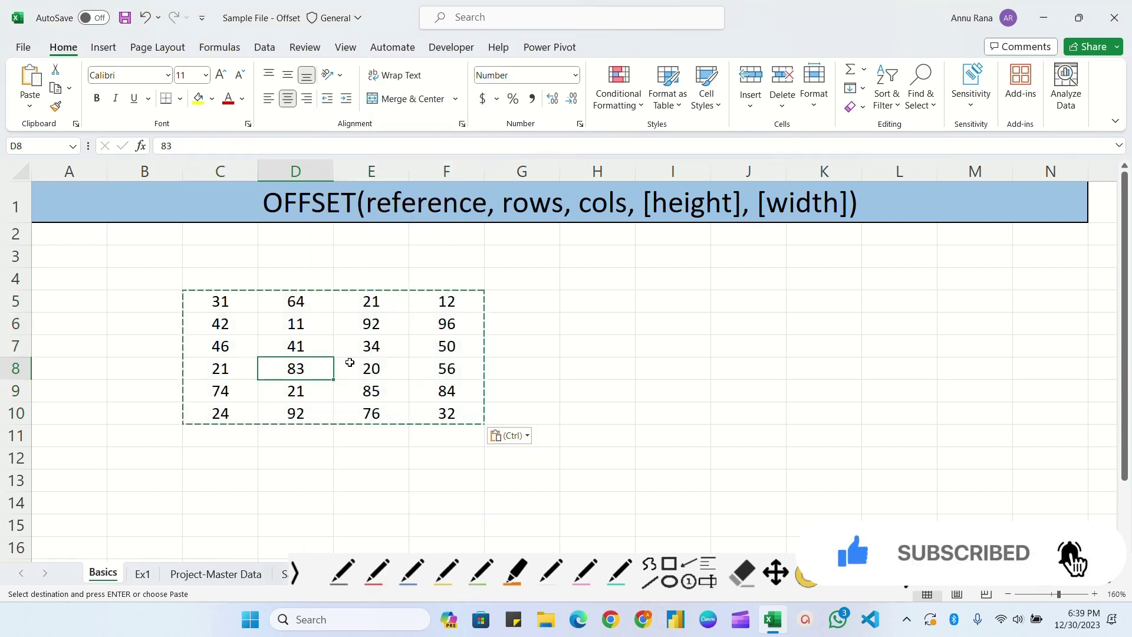
{"action": "key", "text": "Escape"}
Highlight cell D5 in the number table with a yellow fill
{"action": "left_click_drag", "start_coordinate": [220, 301], "coordinate": [465, 419]}
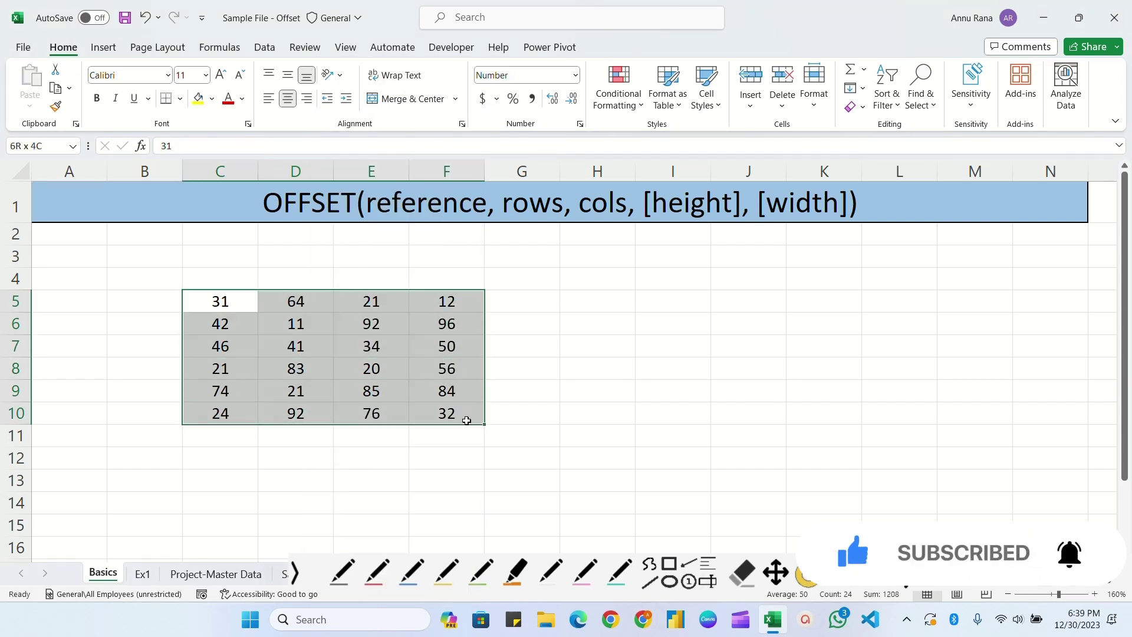
{"action": "left_click", "coordinate": [301, 303]}
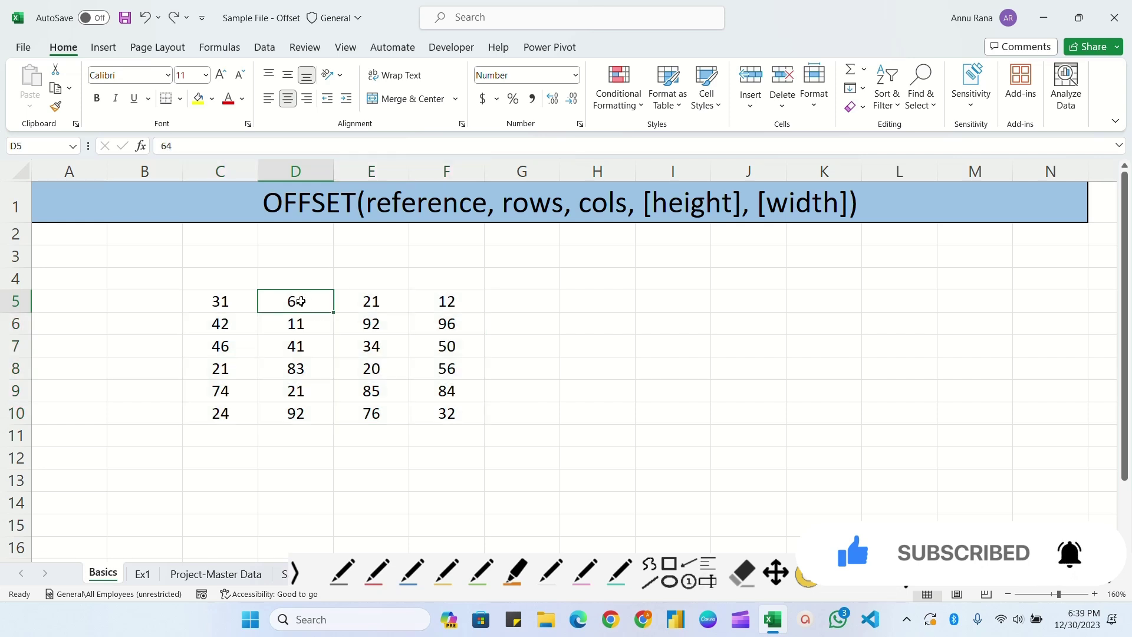
{"action": "left_click", "coordinate": [199, 102]}
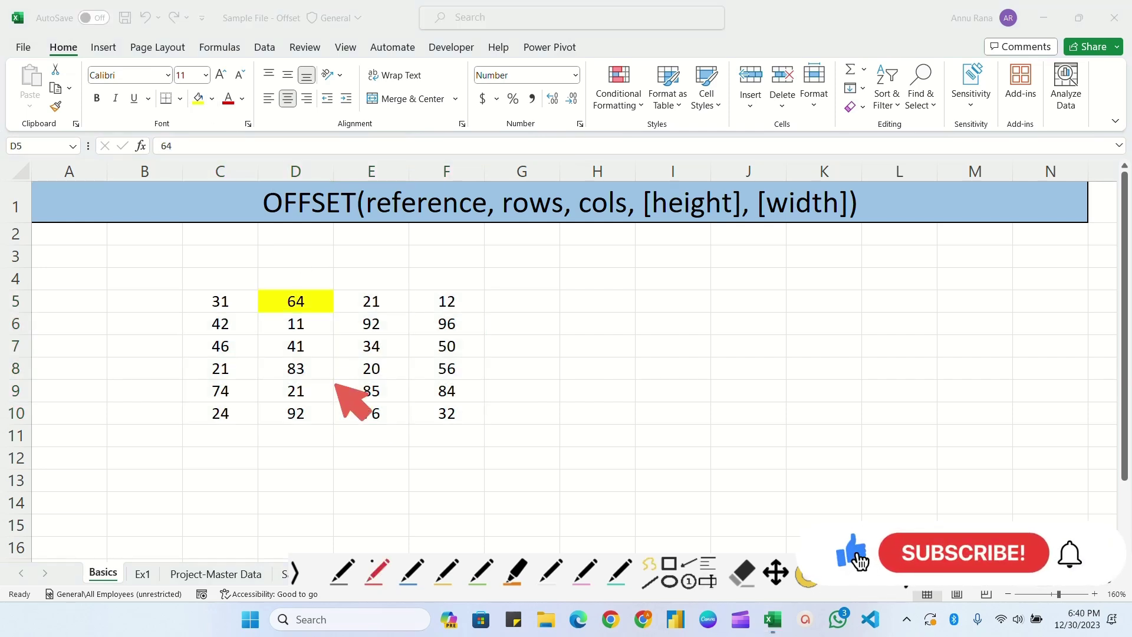
Draw red arrows pointing right above E5:F5, left above C5, and down along rows 6 to 9 beside column C
{"action": "left_click_drag", "start_coordinate": [367, 279], "coordinate": [465, 276]}
{"action": "mouse_move", "coordinate": [203, 269]}
{"action": "left_mouse_down"}
{"action": "mouse_move", "coordinate": [183, 282]}
{"action": "mouse_move", "coordinate": [187, 407]}
{"action": "left_mouse_up"}
{"action": "left_click_drag", "start_coordinate": [186, 406], "coordinate": [193, 395]}
{"action": "left_click", "coordinate": [378, 571]}
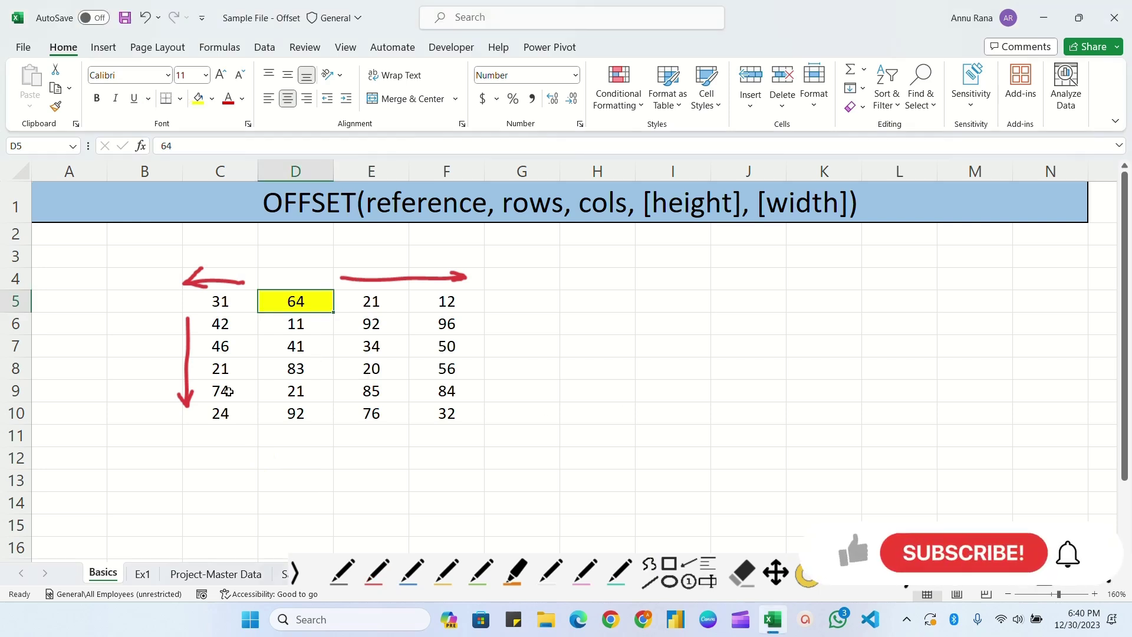
Highlight cell C8 in the number table with a light green fill
{"action": "left_click", "coordinate": [223, 371]}
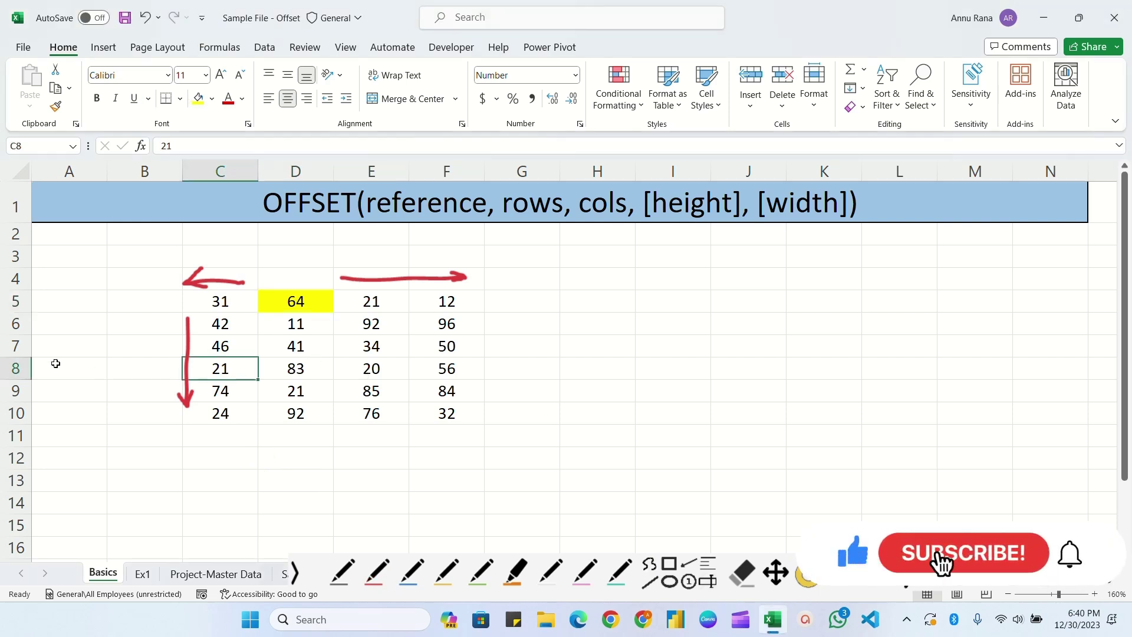
{"action": "left_click", "coordinate": [212, 99]}
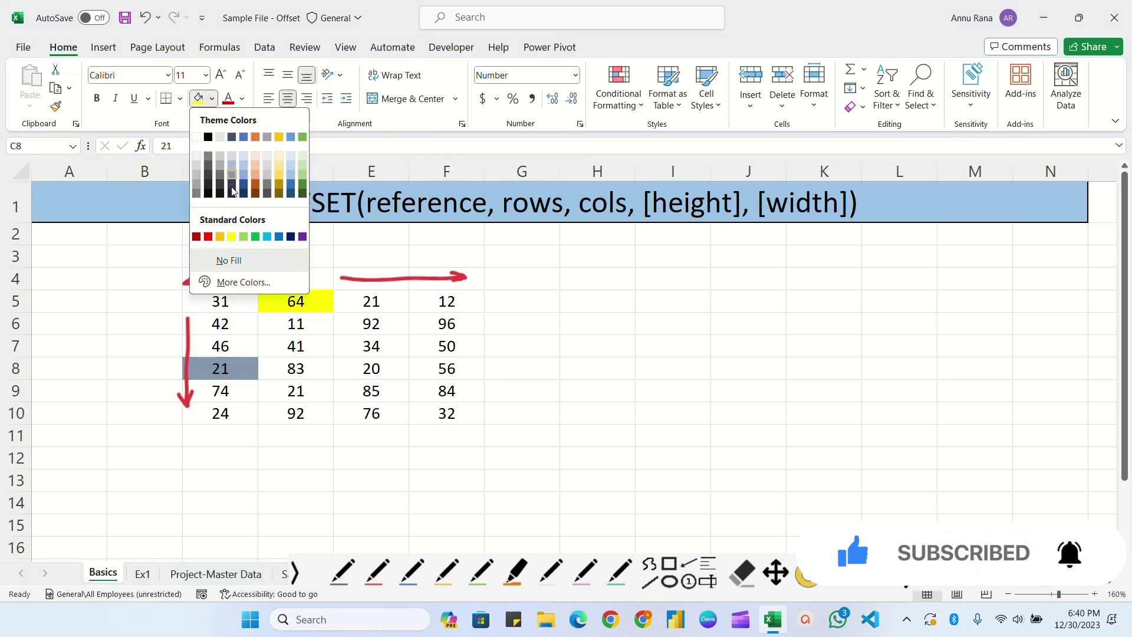
{"action": "left_click", "coordinate": [244, 237]}
Enter =OFFSET(D5,3,-1,1,1) in G5 and compare its result with the green cell C8
{"action": "left_click", "coordinate": [553, 302]}
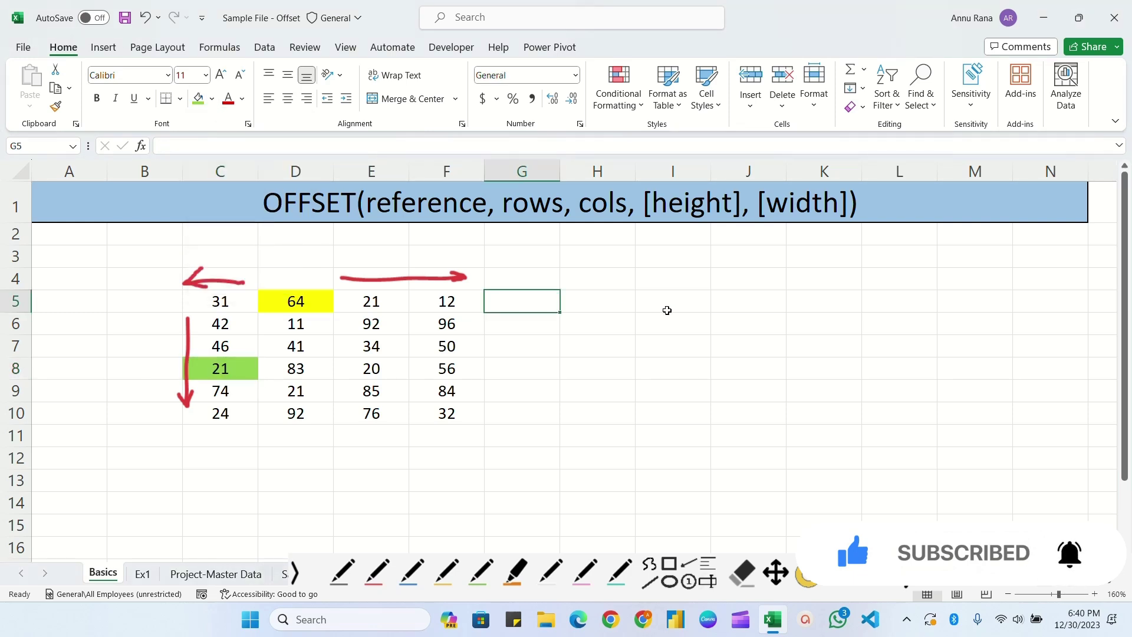
{"action": "type", "text": "=off"}
{"action": "key", "text": "Tab"}
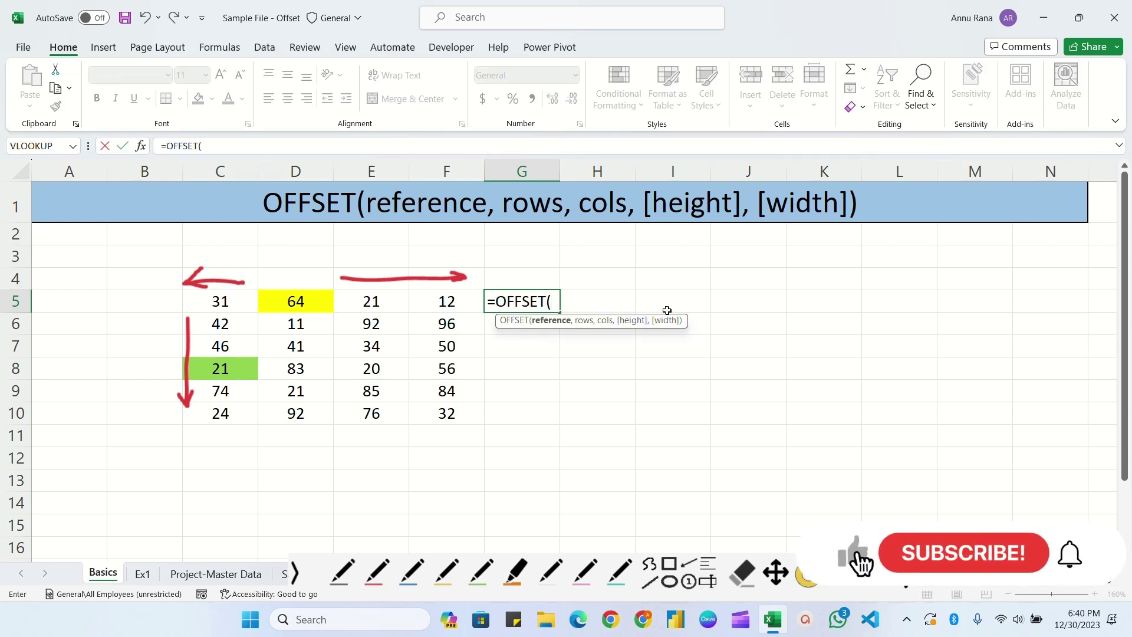
{"action": "left_click", "coordinate": [289, 302]}
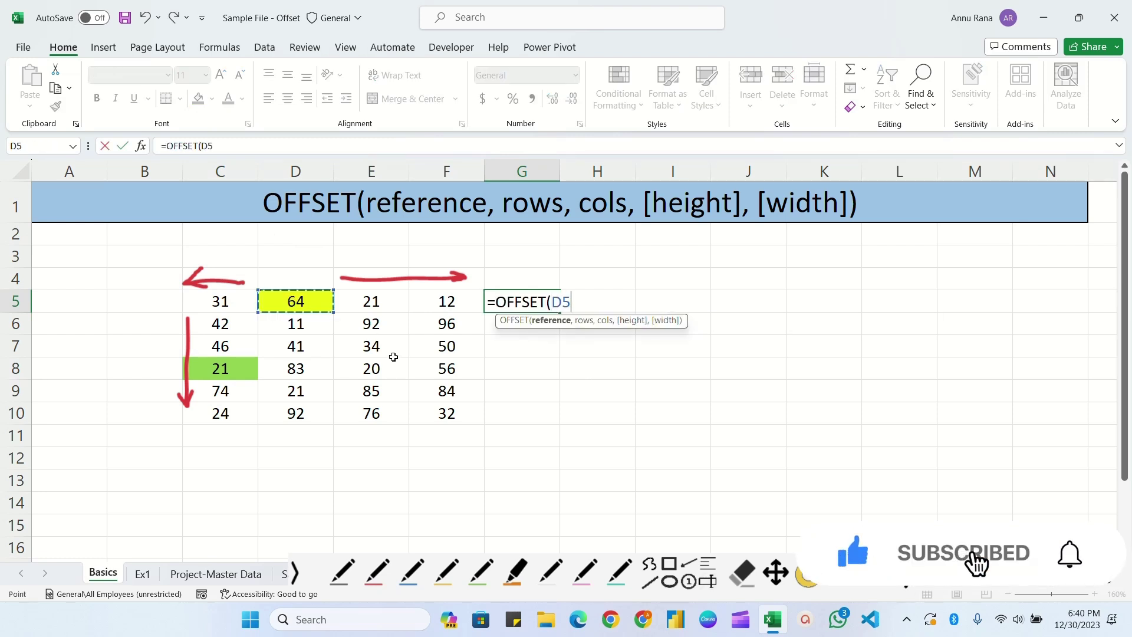
{"action": "type", "text": ","}
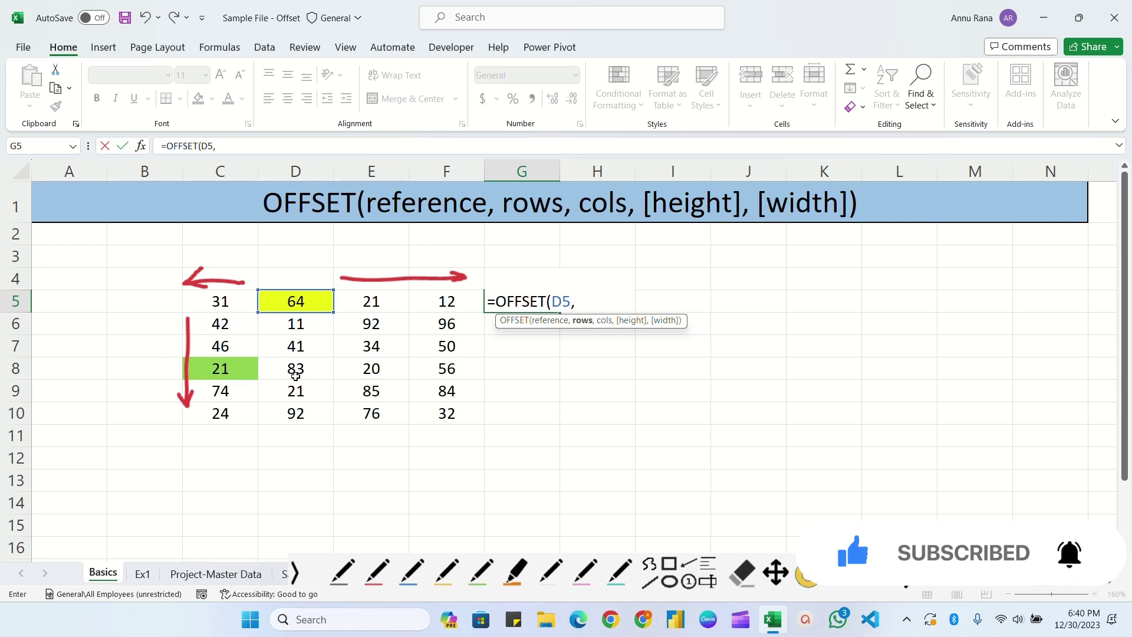
{"action": "type", "text": "3,"}
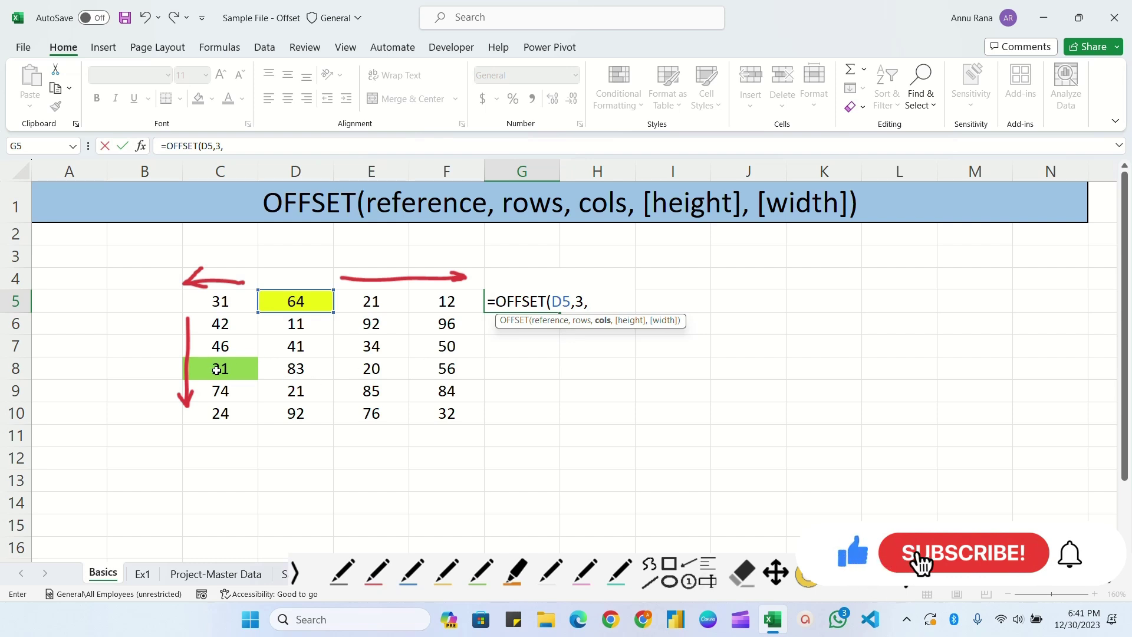
{"action": "type", "text": "-"}
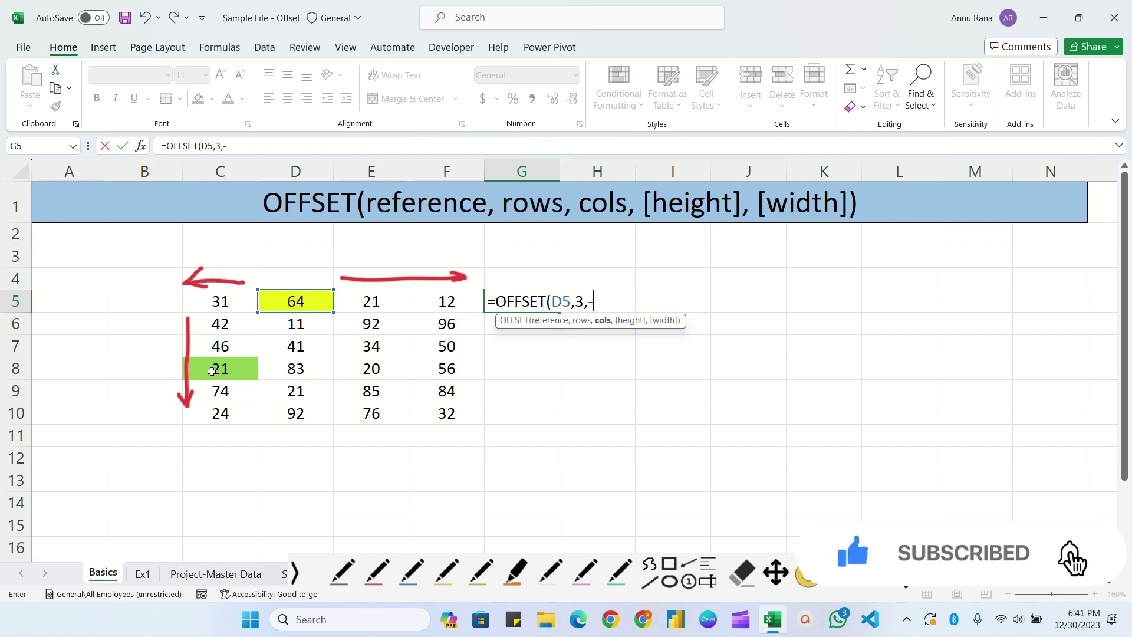
{"action": "type", "text": "1,1"}
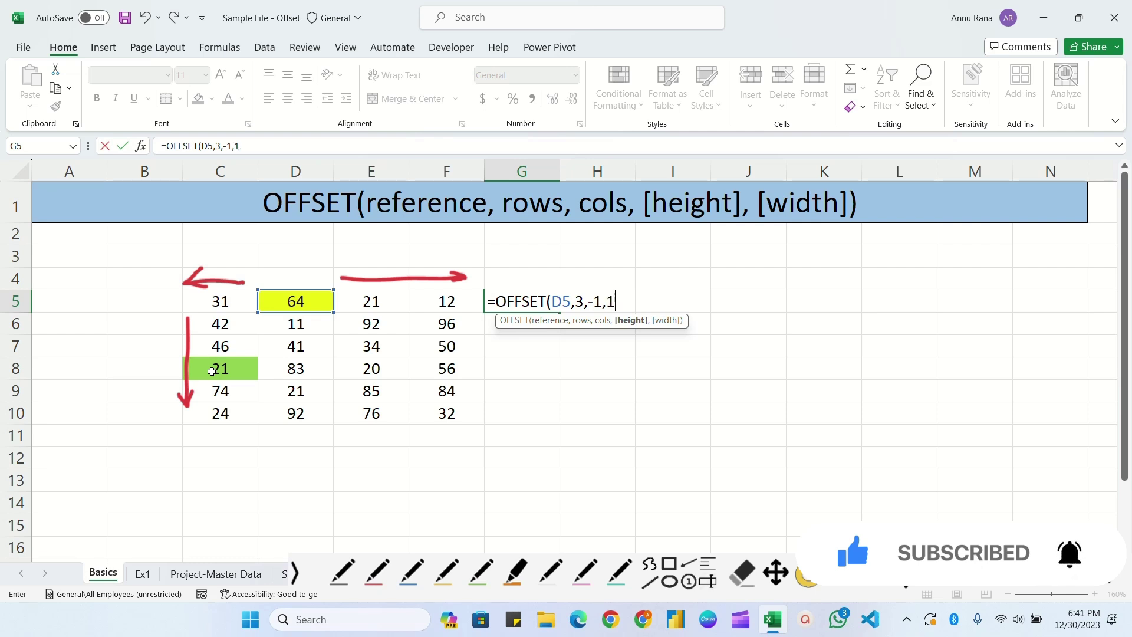
{"action": "type", "text": ","}
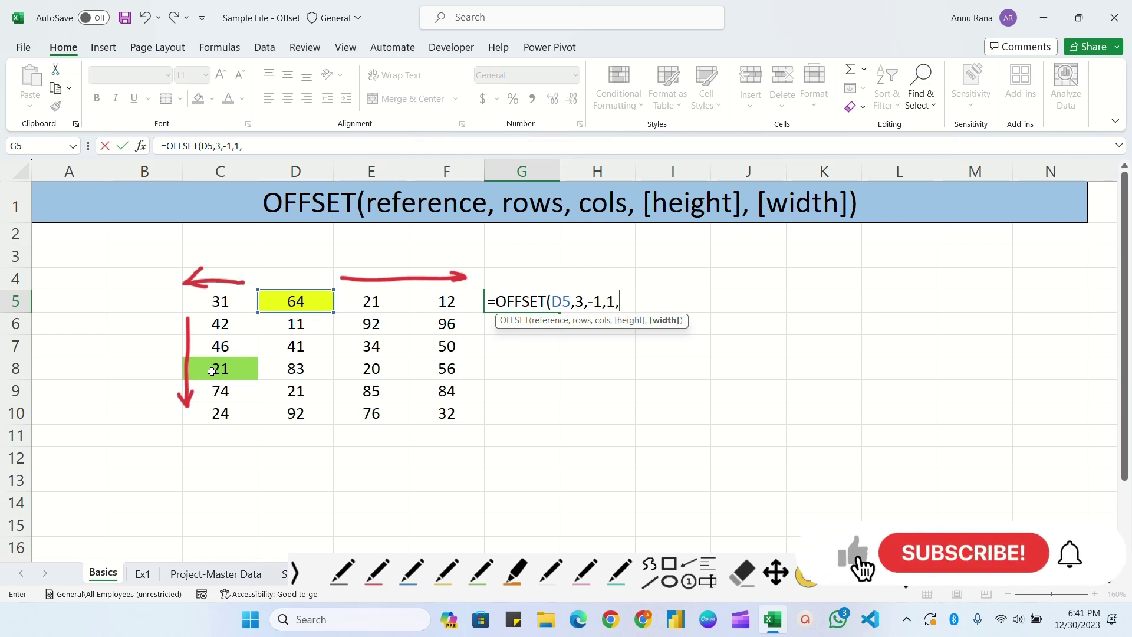
{"action": "type", "text": "1)"}
{"action": "key", "text": "Return"}
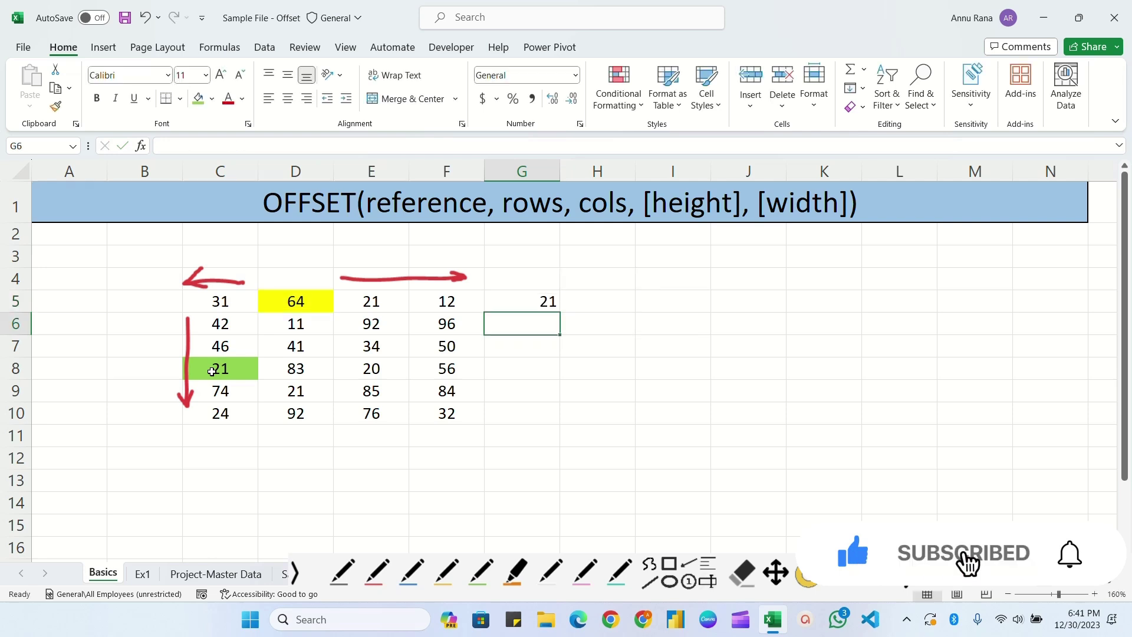
{"action": "left_click", "coordinate": [543, 304]}
{"action": "left_click", "coordinate": [217, 368]}
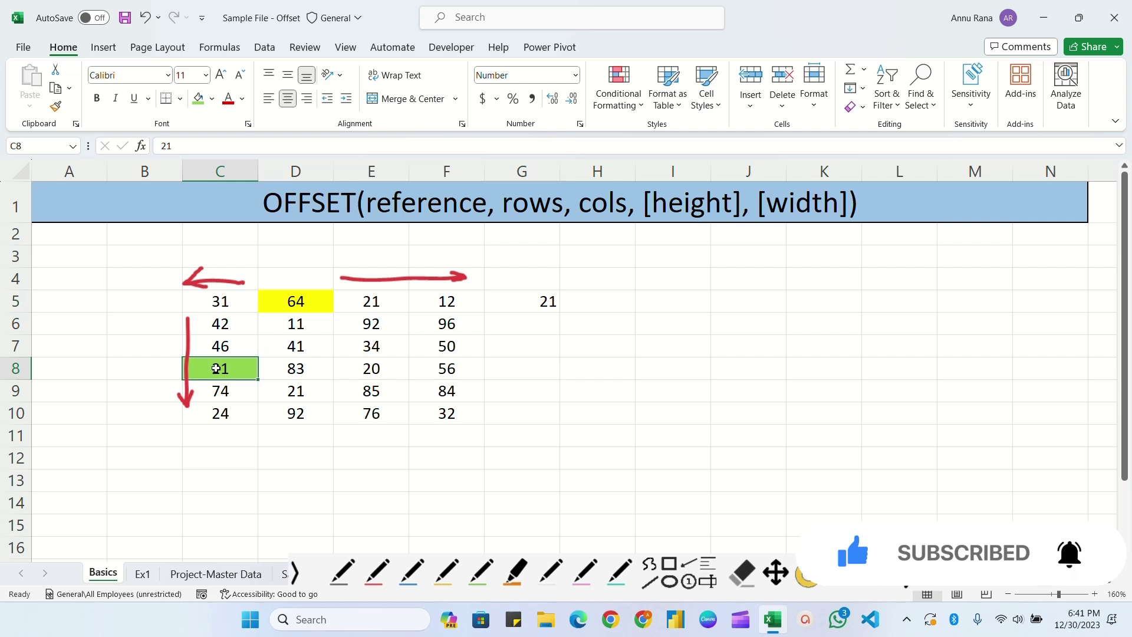
Highlight cell F10 in the number table with a blue fill
{"action": "left_click", "coordinate": [538, 322]}
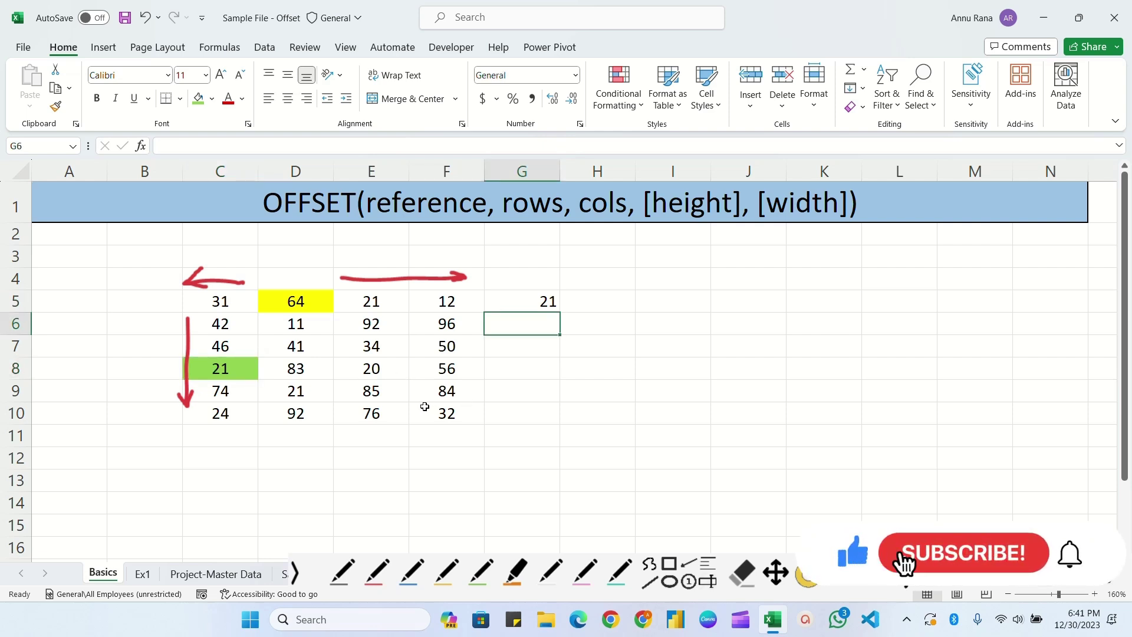
{"action": "left_click", "coordinate": [441, 415]}
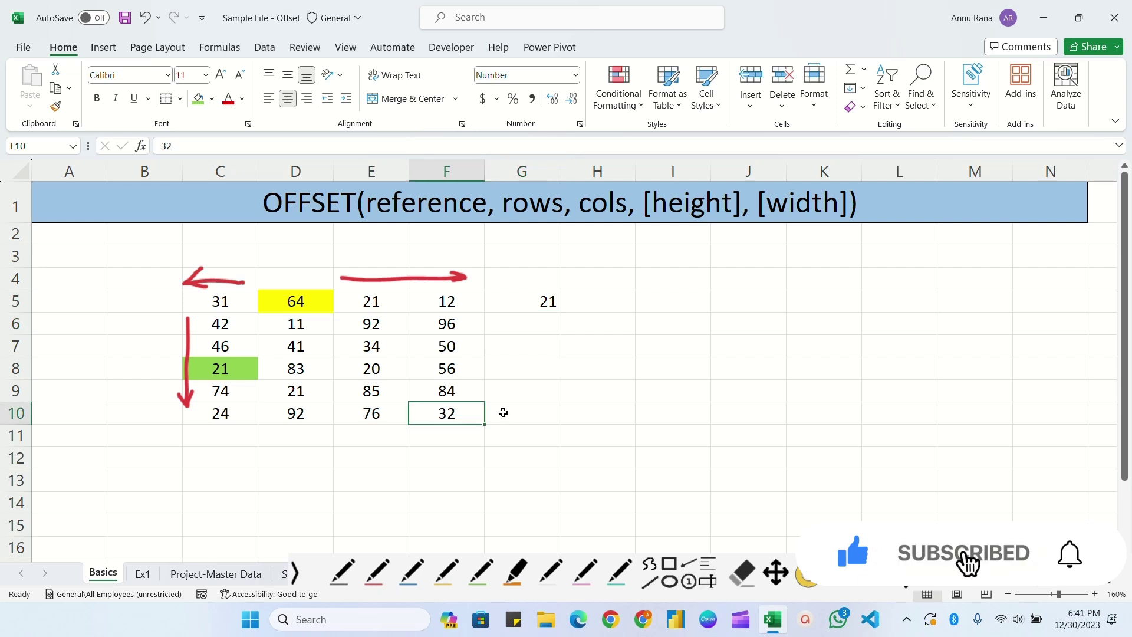
{"action": "left_click", "coordinate": [211, 98]}
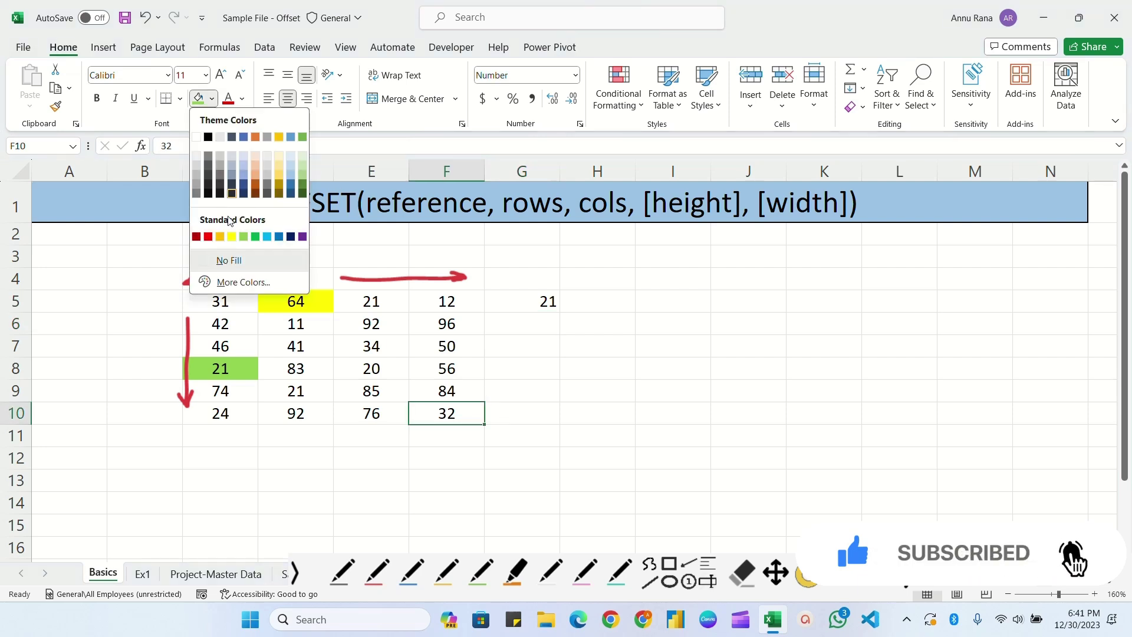
{"action": "left_click", "coordinate": [291, 184]}
Enter =OFFSET(D5,5,2,1,1) in G6 and compare its result with the blue cell F10
{"action": "left_click", "coordinate": [522, 323]}
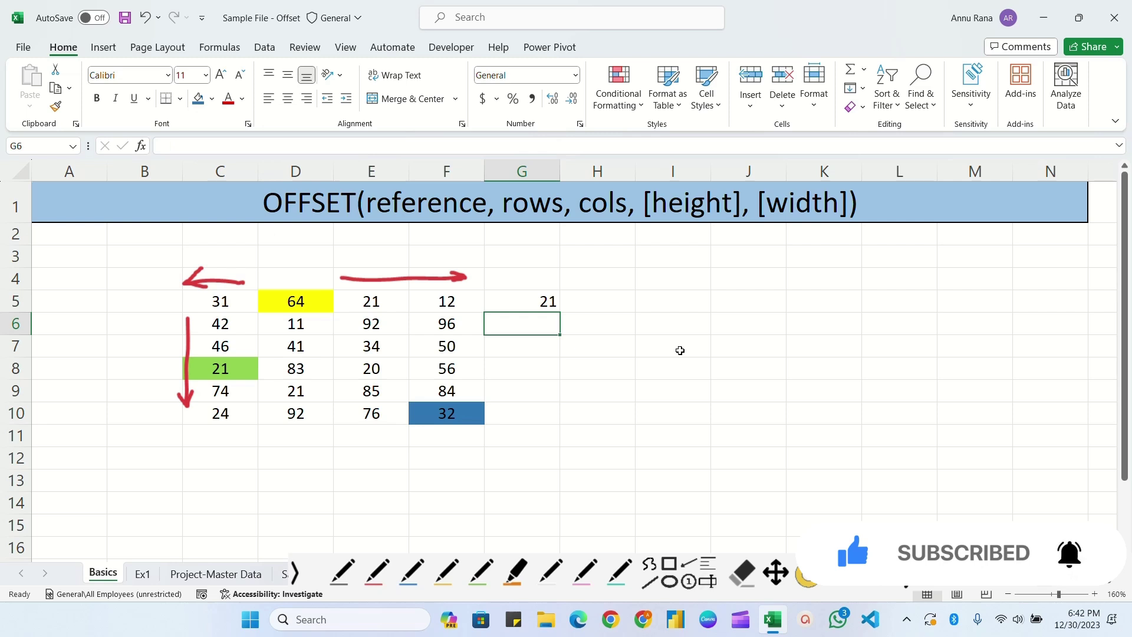
{"action": "type", "text": "=off"}
{"action": "key", "text": "Tab"}
{"action": "left_click", "coordinate": [309, 303]}
{"action": "type", "text": ","}
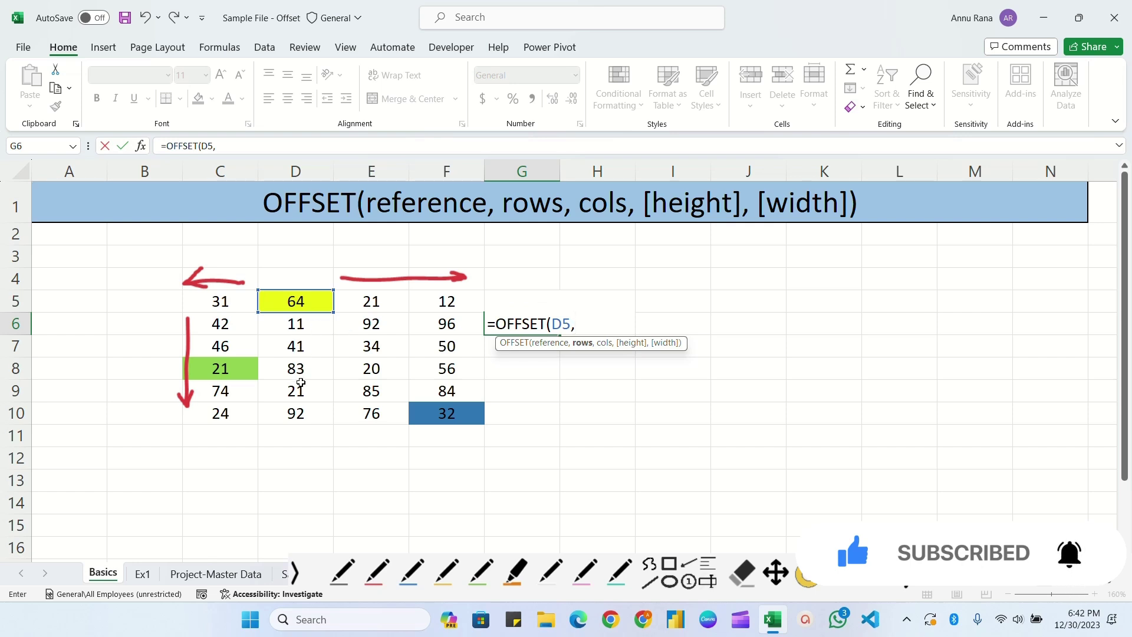
{"action": "type", "text": "5"}
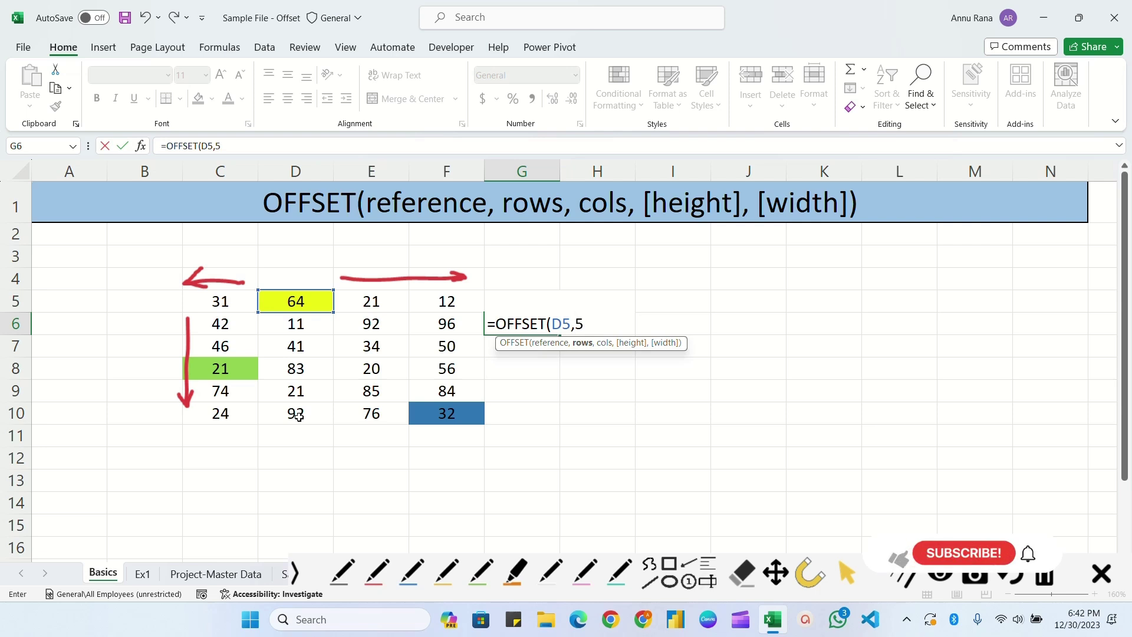
{"action": "type", "text": ",2"}
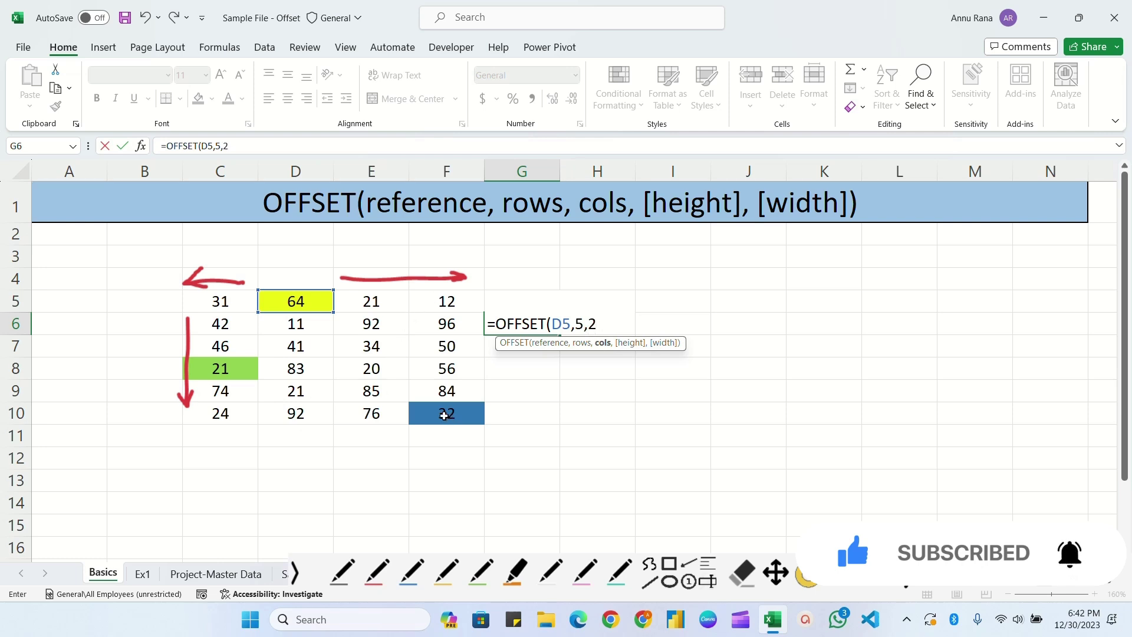
{"action": "type", "text": ","}
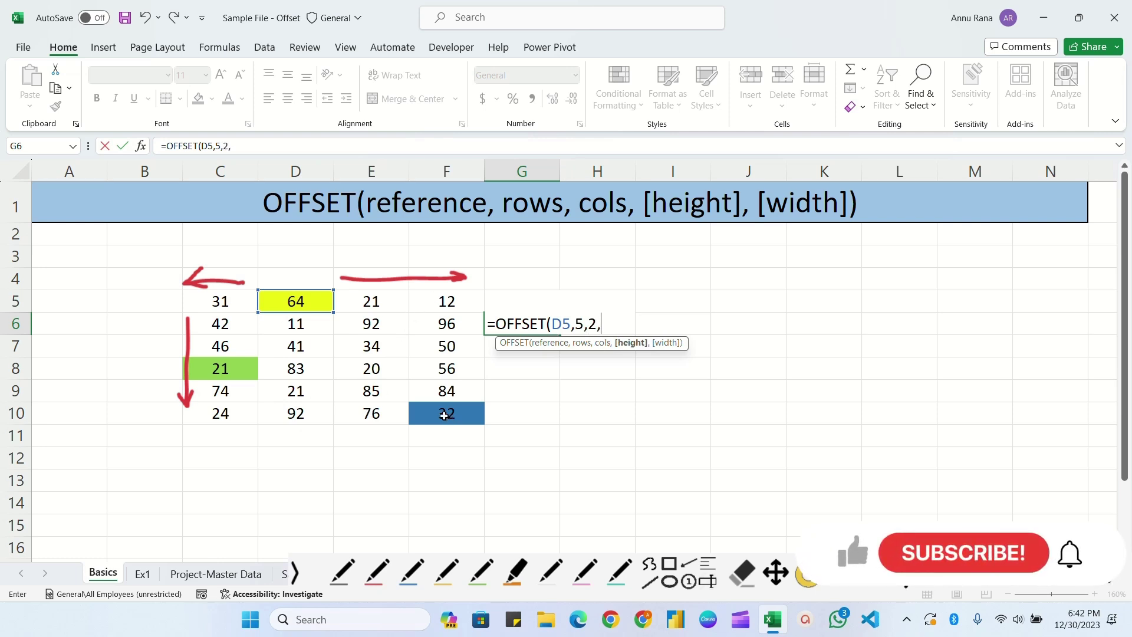
{"action": "type", "text": "1,1,"}
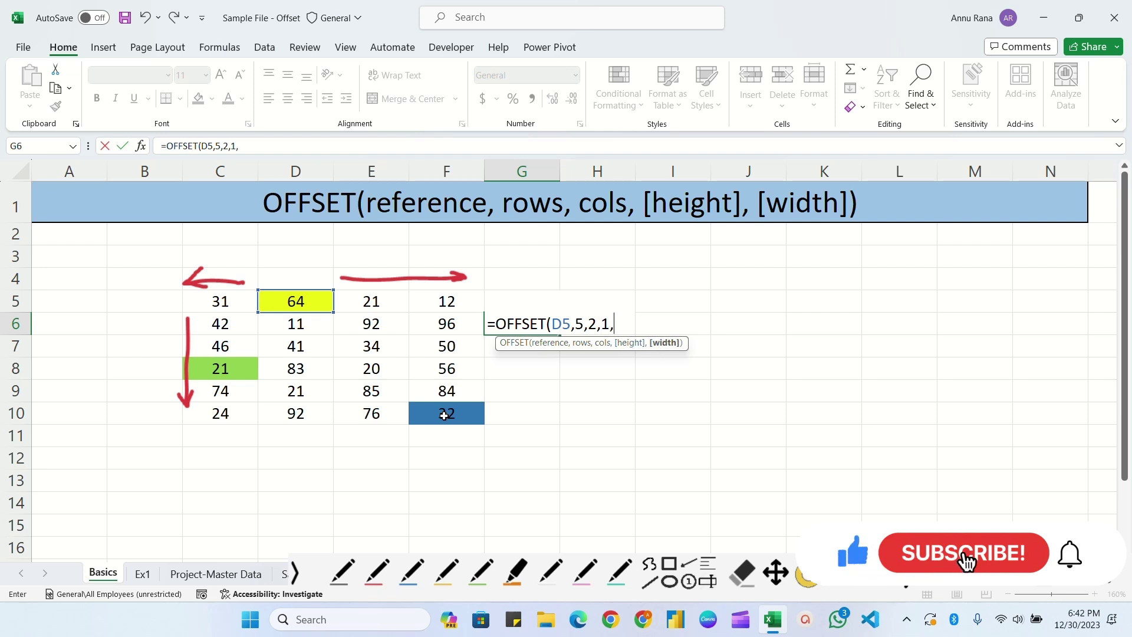
{"action": "type", "text": ")"}
{"action": "key", "text": "Return"}
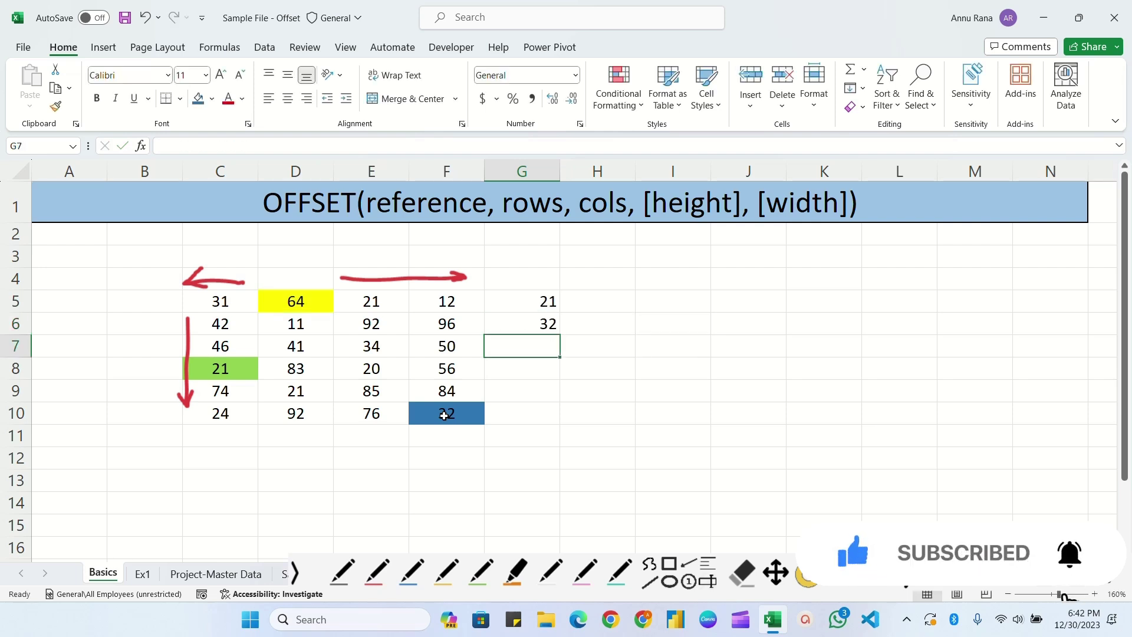
{"action": "left_click", "coordinate": [450, 416]}
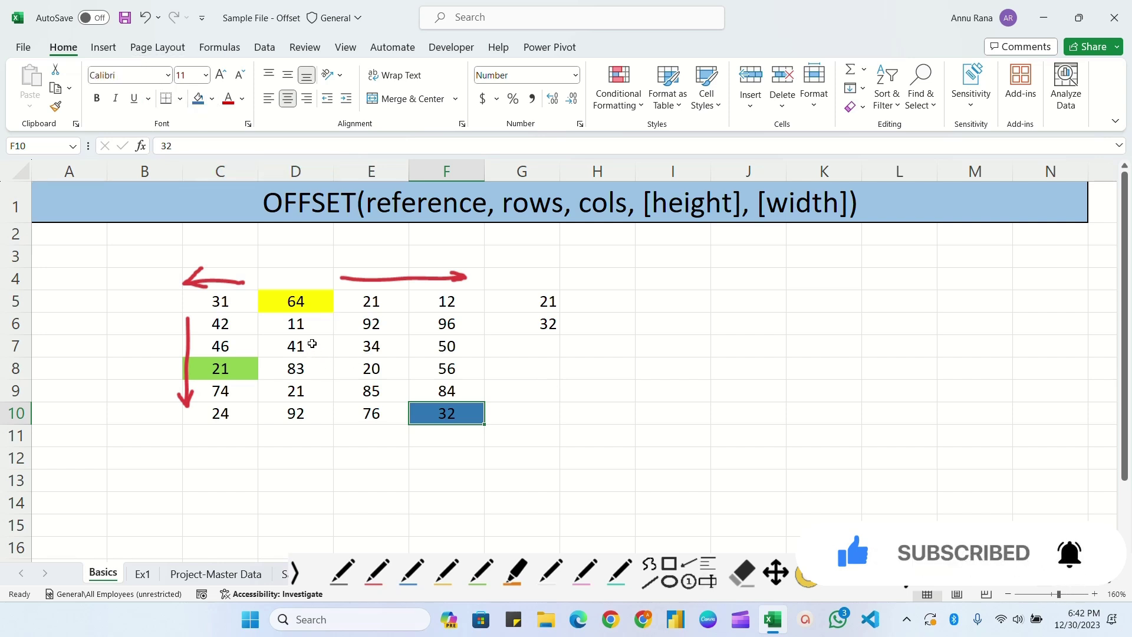
Highlight the range E6:F9 with a light orange fill
{"action": "left_click_drag", "start_coordinate": [371, 324], "coordinate": [446, 391]}
{"action": "left_click", "coordinate": [212, 99]}
{"action": "left_click", "coordinate": [255, 168]}
Start an OFFSET formula in H7 with D5 as the reference, 1 for rows and 1 for cols
{"action": "left_click", "coordinate": [587, 348]}
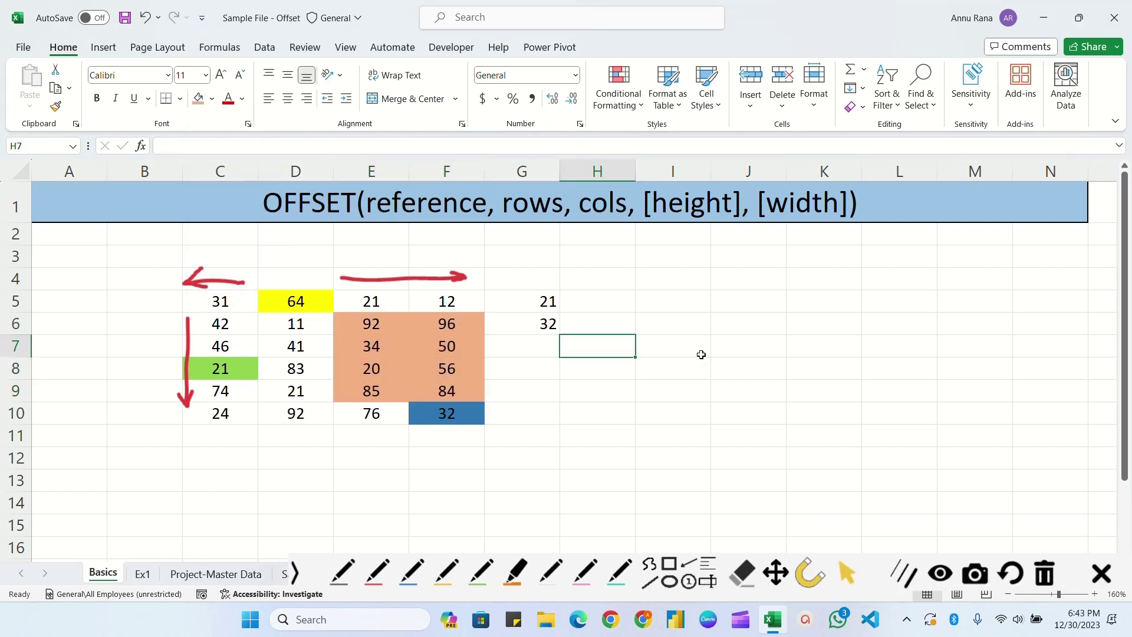
{"action": "type", "text": "=off"}
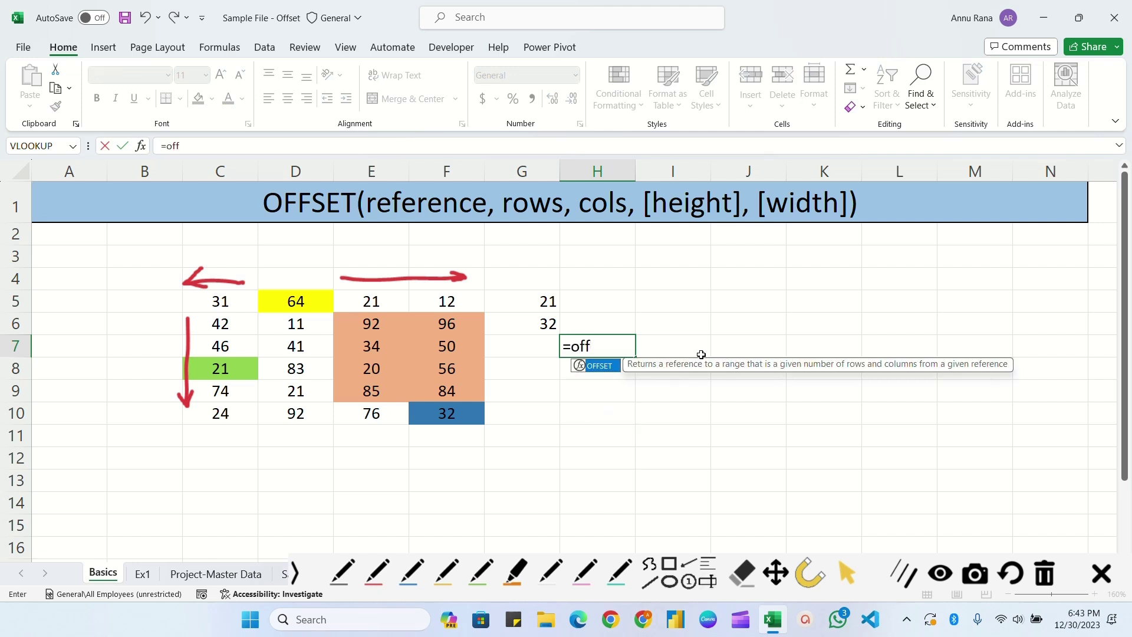
{"action": "key", "text": "Tab"}
{"action": "left_click", "coordinate": [293, 301]}
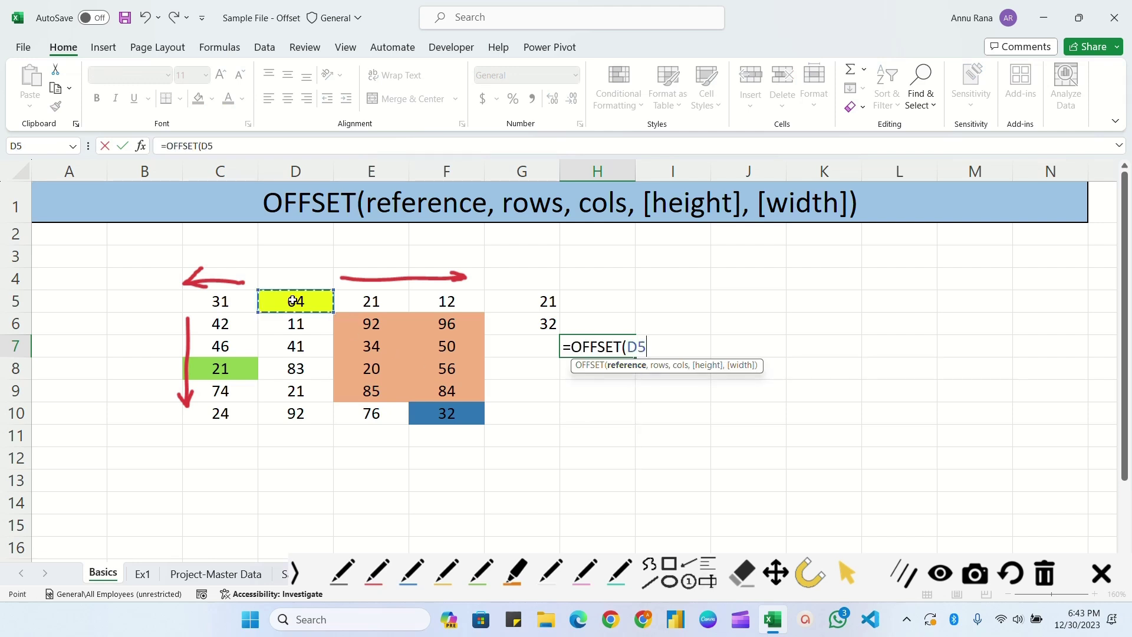
{"action": "type", "text": ","}
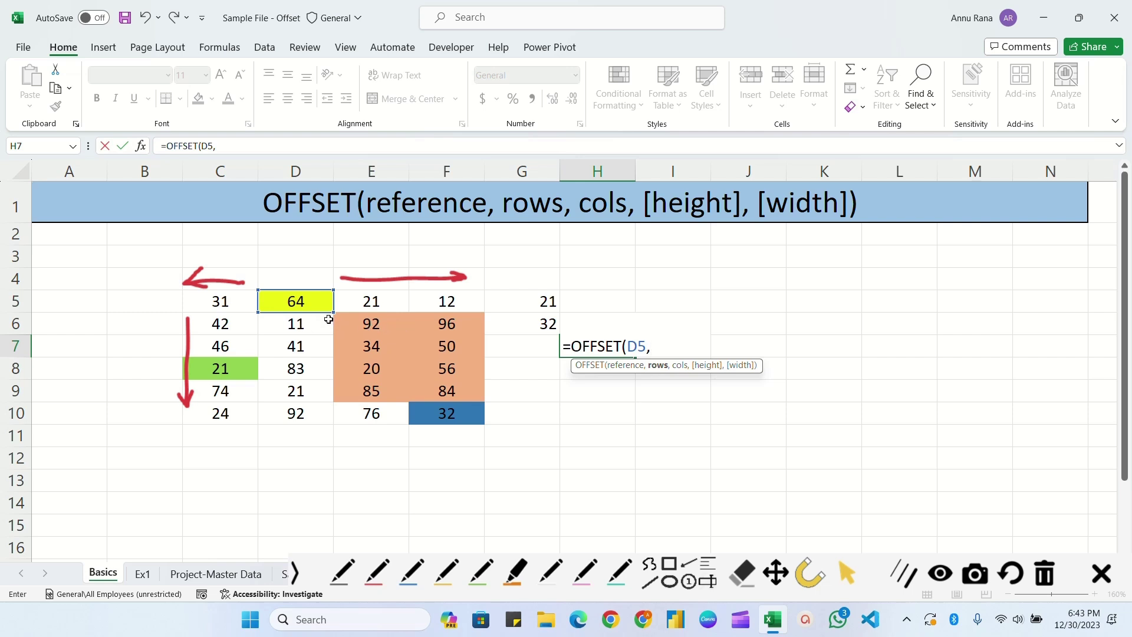
{"action": "type", "text": "1,"}
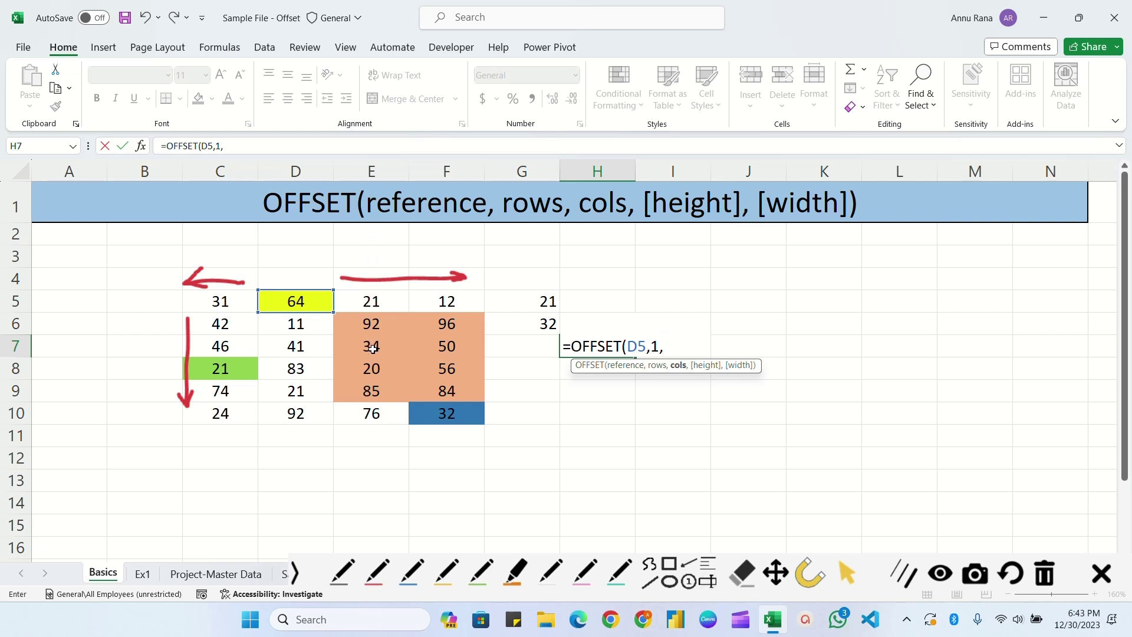
{"action": "type", "text": "1,"}
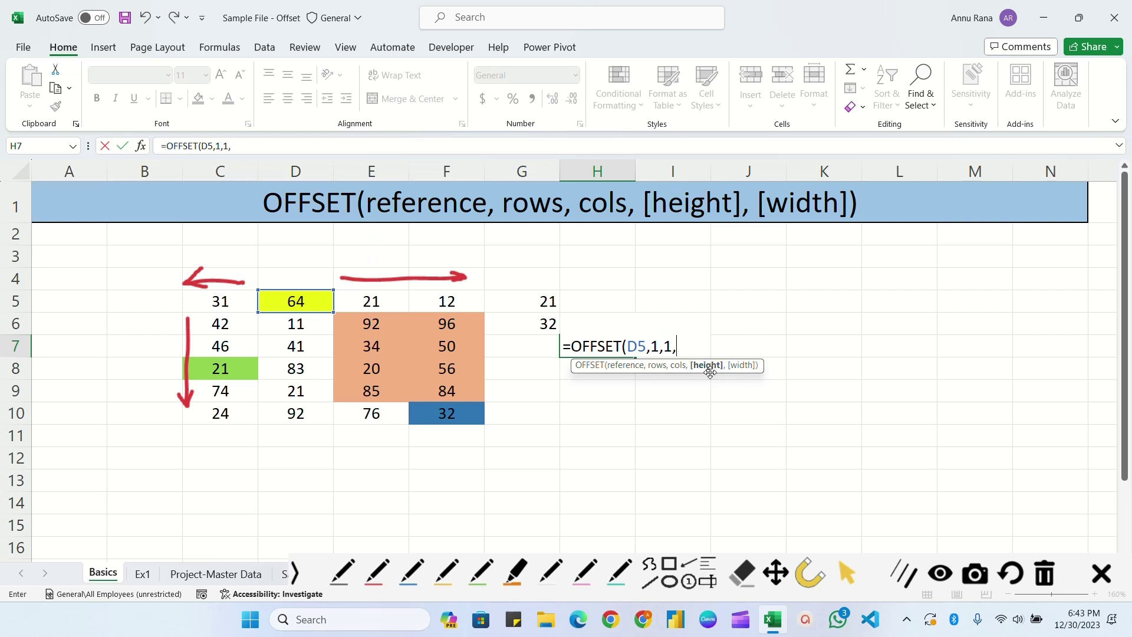
Tick the orange block's four rows and two columns in red, completing the H7 formula with height 4 and width 2
{"action": "key", "text": "ctrl+2"}
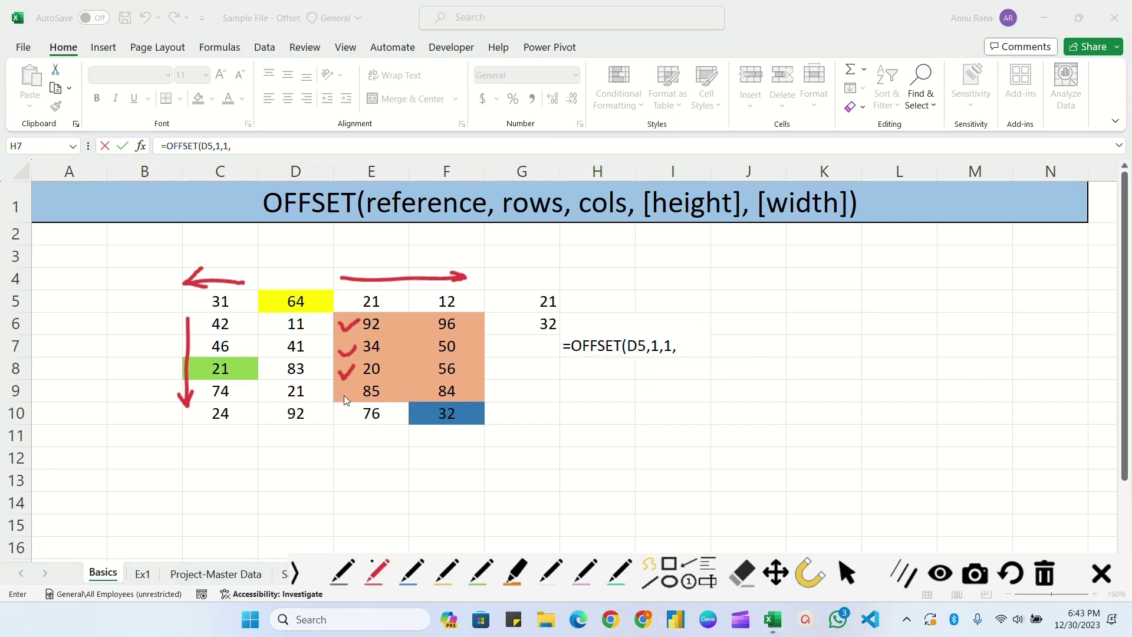
{"action": "key", "text": "ctrl+1"}
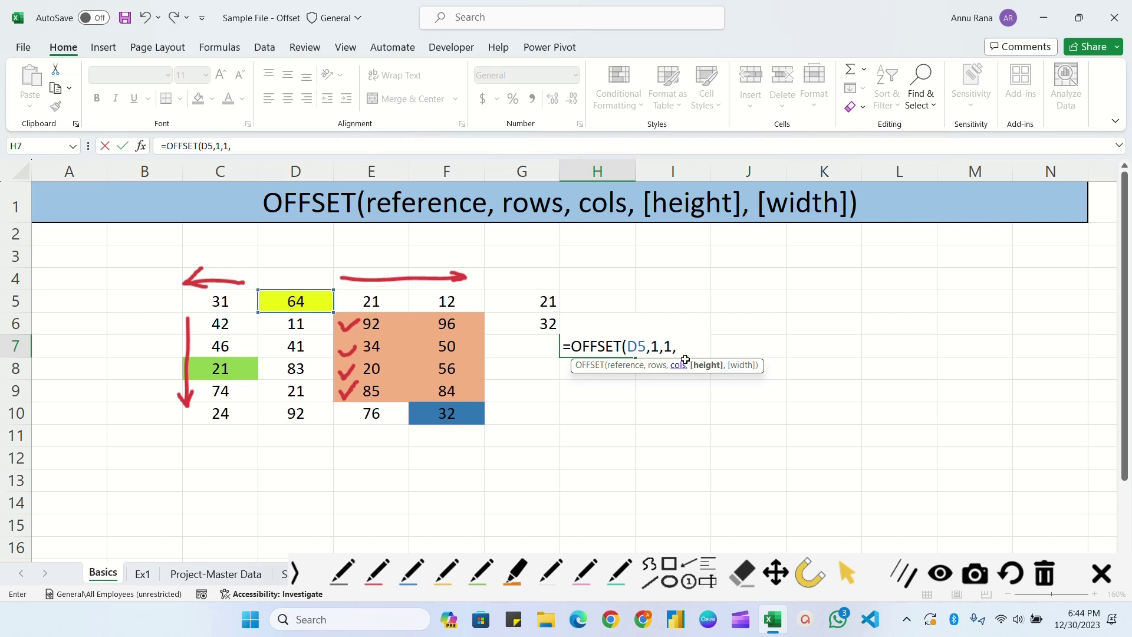
{"action": "type", "text": "4,"}
{"action": "key", "text": "ctrl+2"}
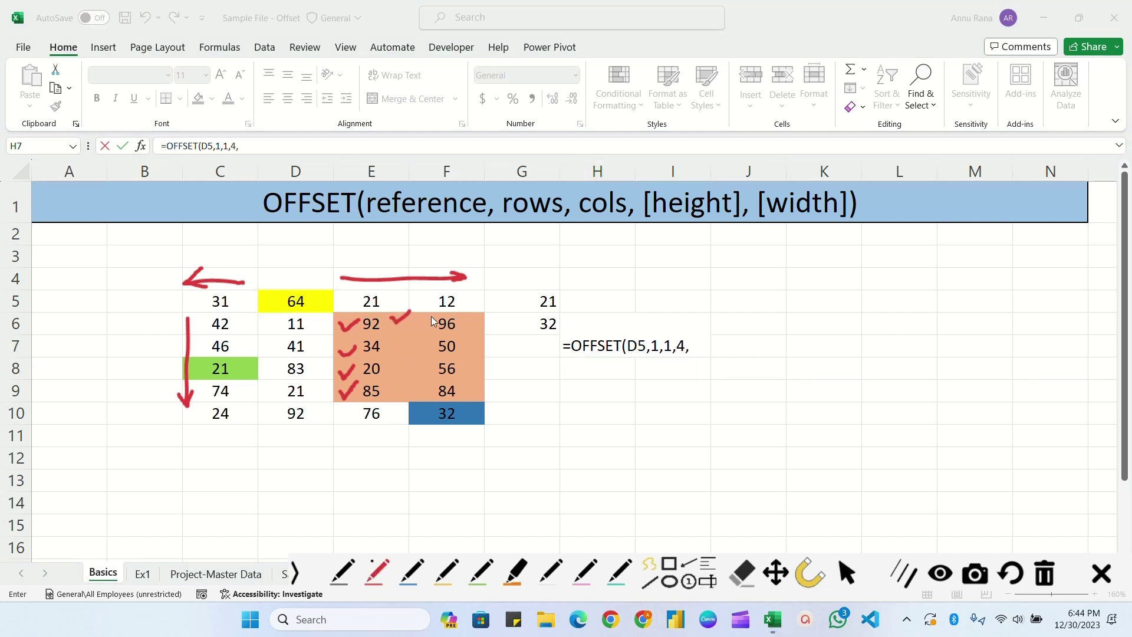
{"action": "key", "text": "ctrl+1"}
{"action": "type", "text": "2"}
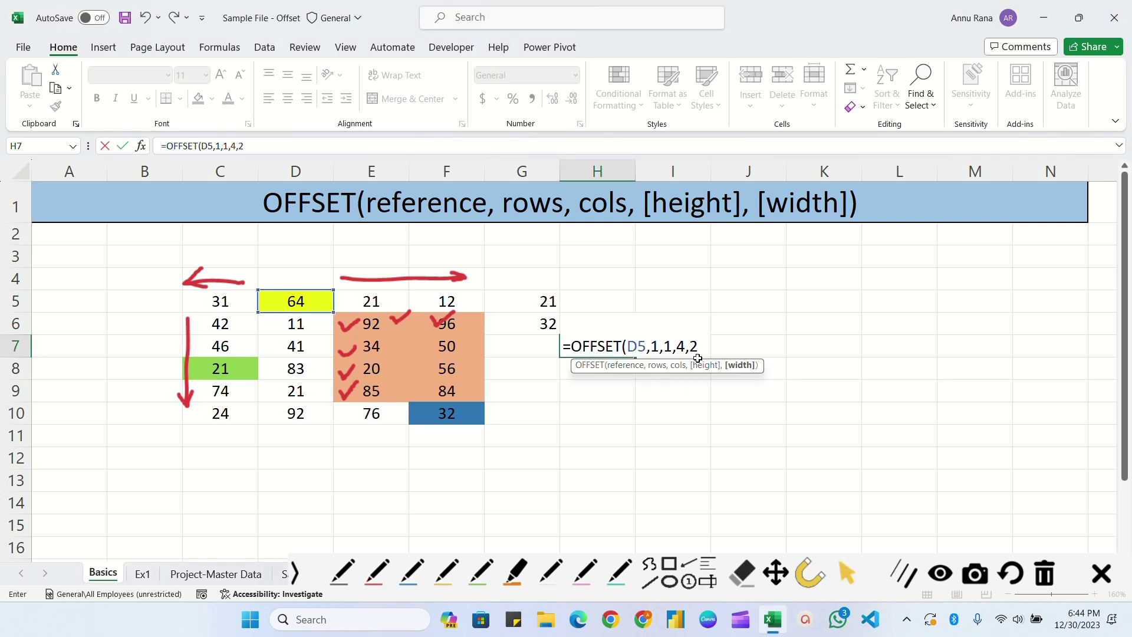
{"action": "type", "text": ")"}
{"action": "key", "text": "Return"}
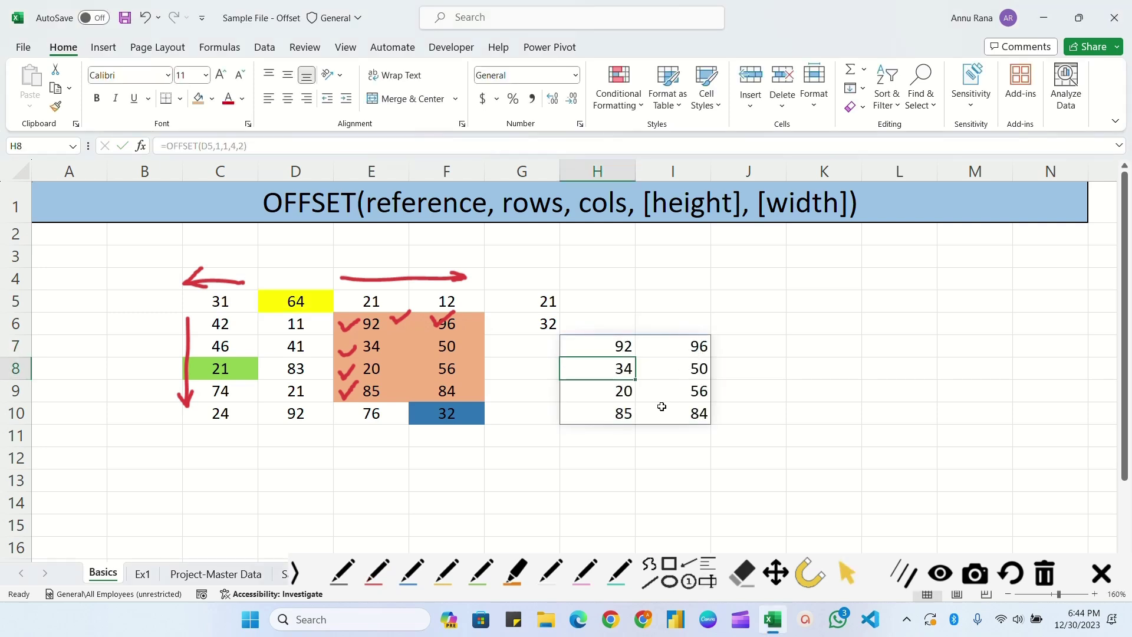
Compare the results in H7:I10 with the orange range E6:F9, erase all red ink marks and collapse the annotation tools
{"action": "left_click_drag", "start_coordinate": [576, 346], "coordinate": [669, 406]}
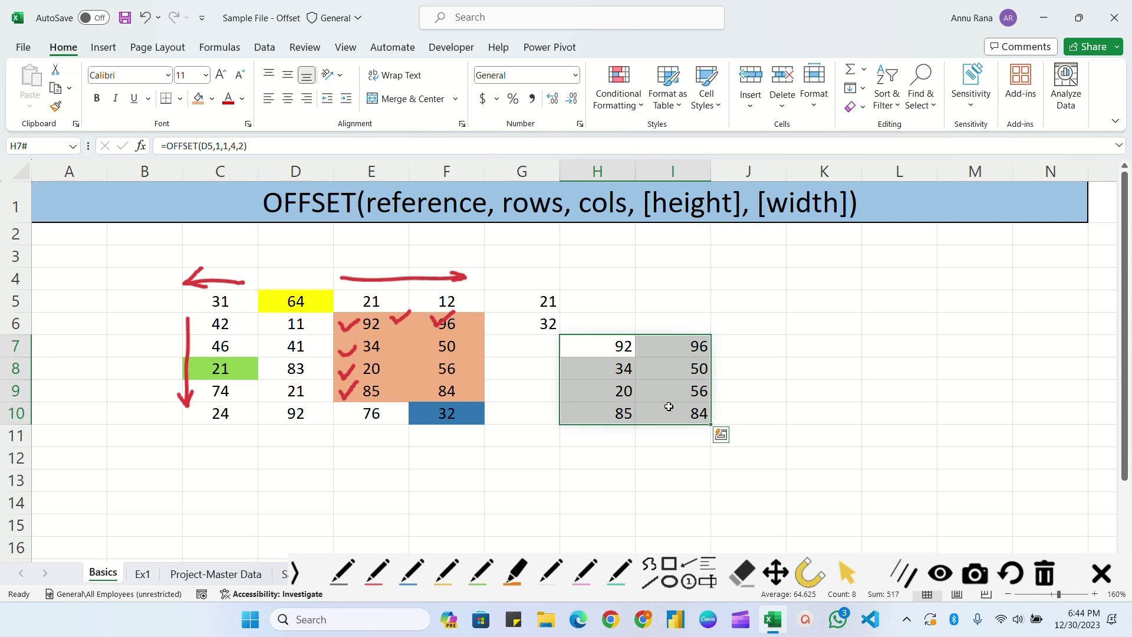
{"action": "left_click_drag", "start_coordinate": [354, 323], "coordinate": [451, 388]}
{"action": "left_click", "coordinate": [1044, 577]}
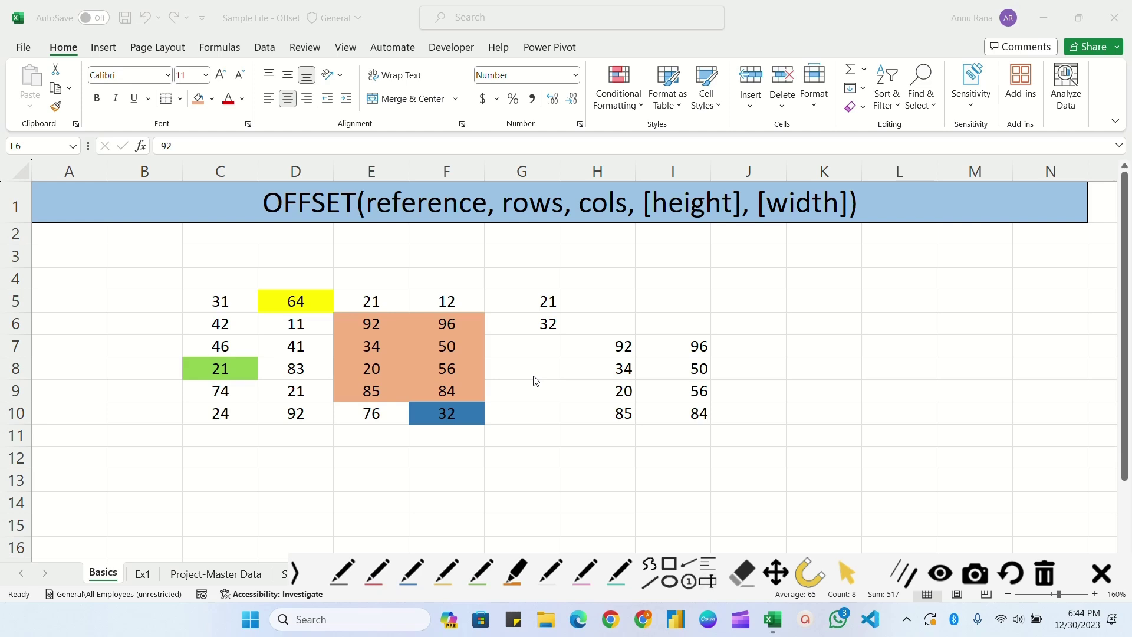
{"action": "left_click", "coordinate": [294, 572]}
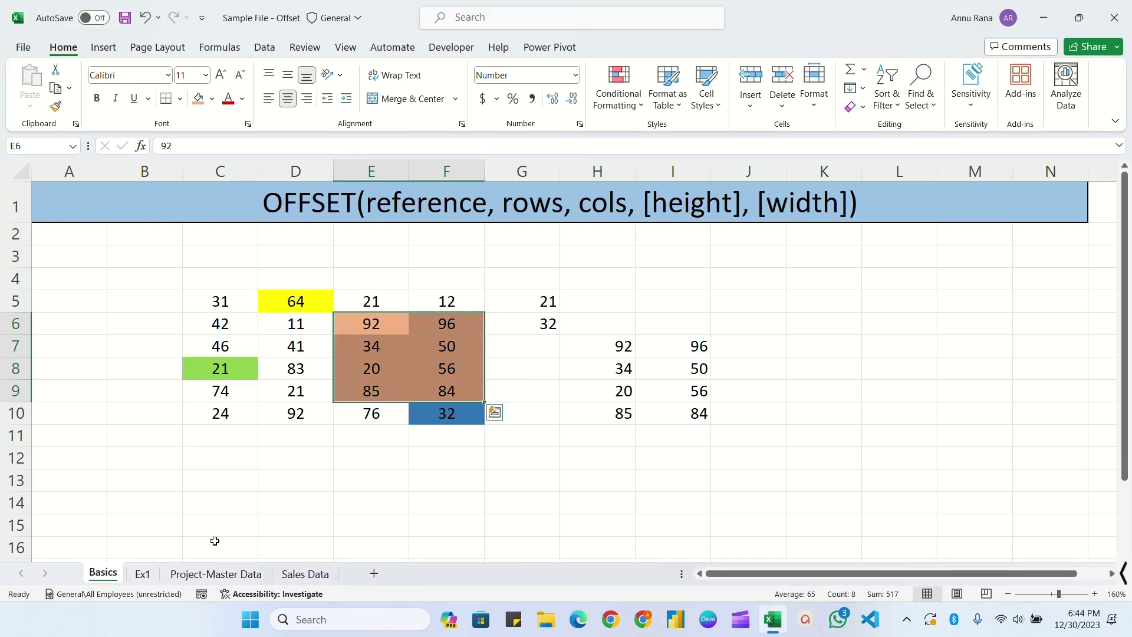
Open the Ex1 sheet and review its table of monthly sales from January to December
{"action": "left_click", "coordinate": [142, 573]}
{"action": "left_click_drag", "start_coordinate": [153, 231], "coordinate": [908, 232]}
{"action": "left_click", "coordinate": [125, 210]}
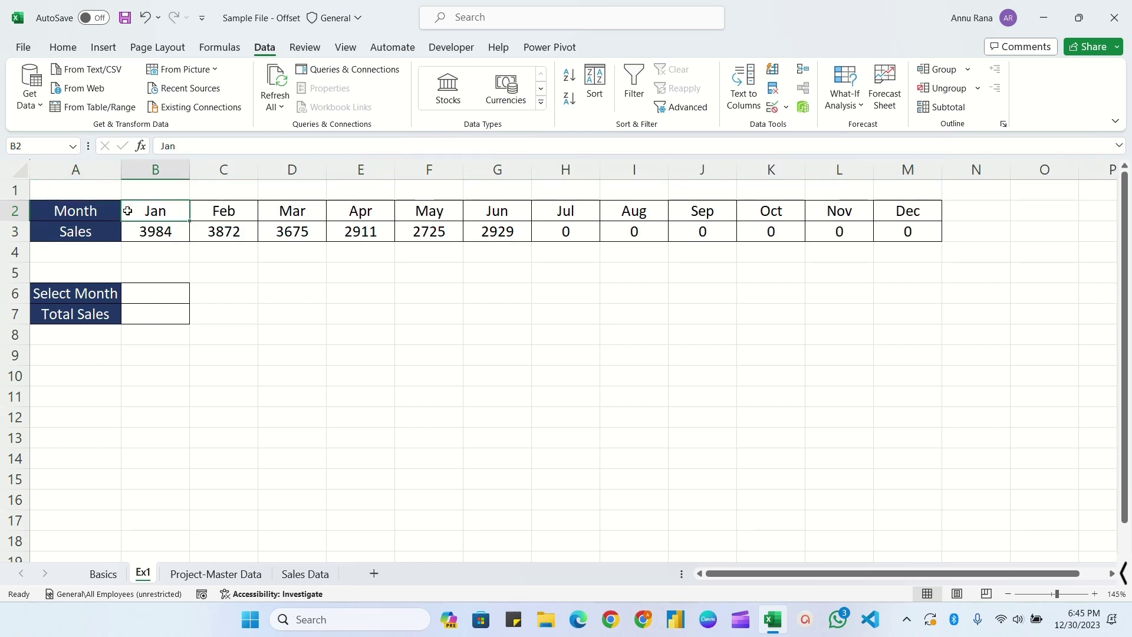
{"action": "left_click", "coordinate": [89, 231]}
{"action": "left_click", "coordinate": [226, 232]}
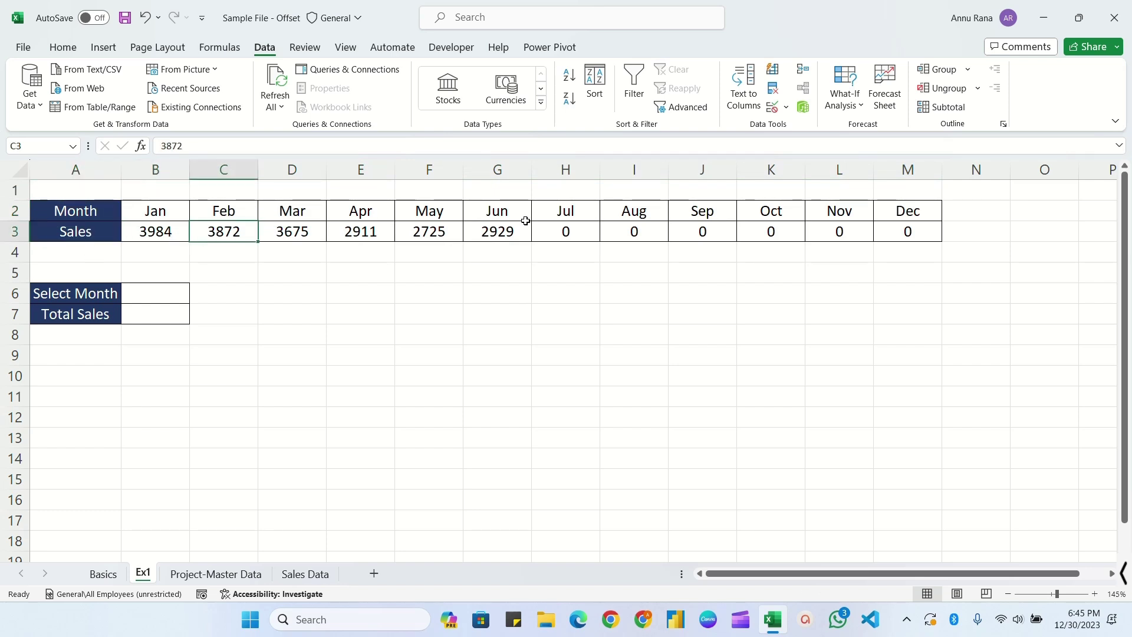
Enter sales of 3500 for Jul and 2600 for Aug in the Sales row
{"action": "left_click", "coordinate": [581, 239]}
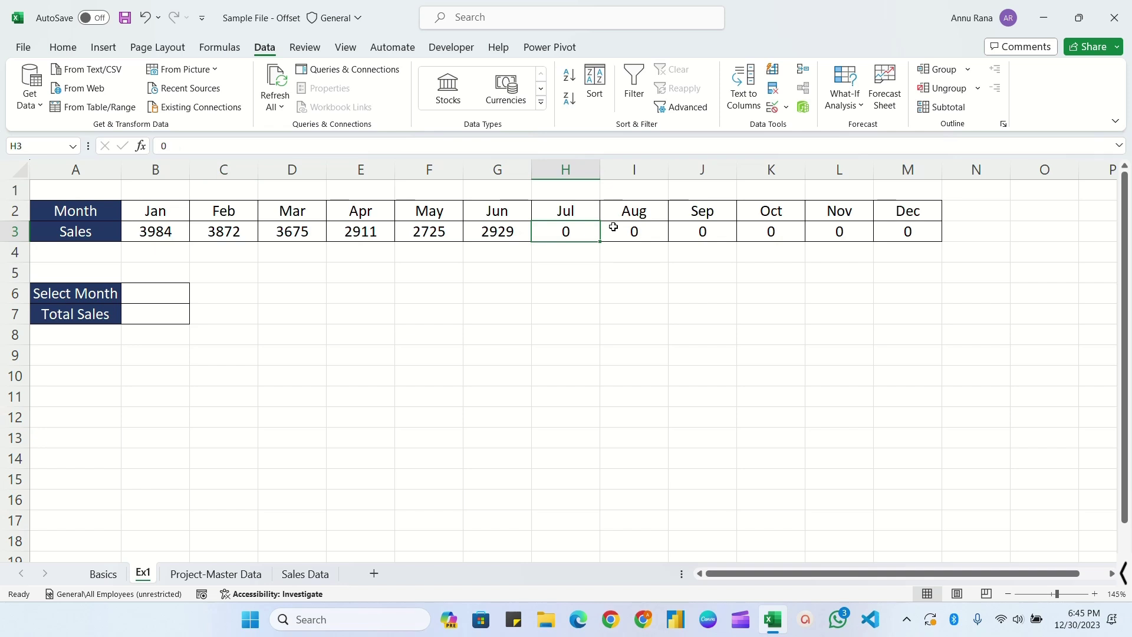
{"action": "type", "text": "3500"}
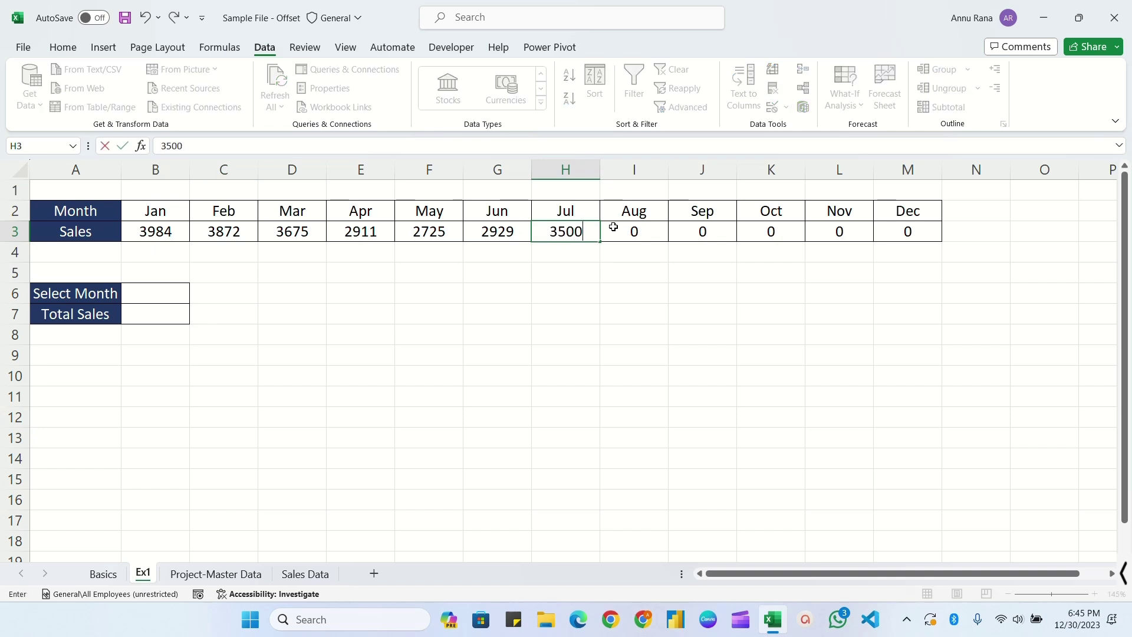
{"action": "key", "text": "Tab"}
{"action": "type", "text": "2600"}
{"action": "key", "text": "Tab"}
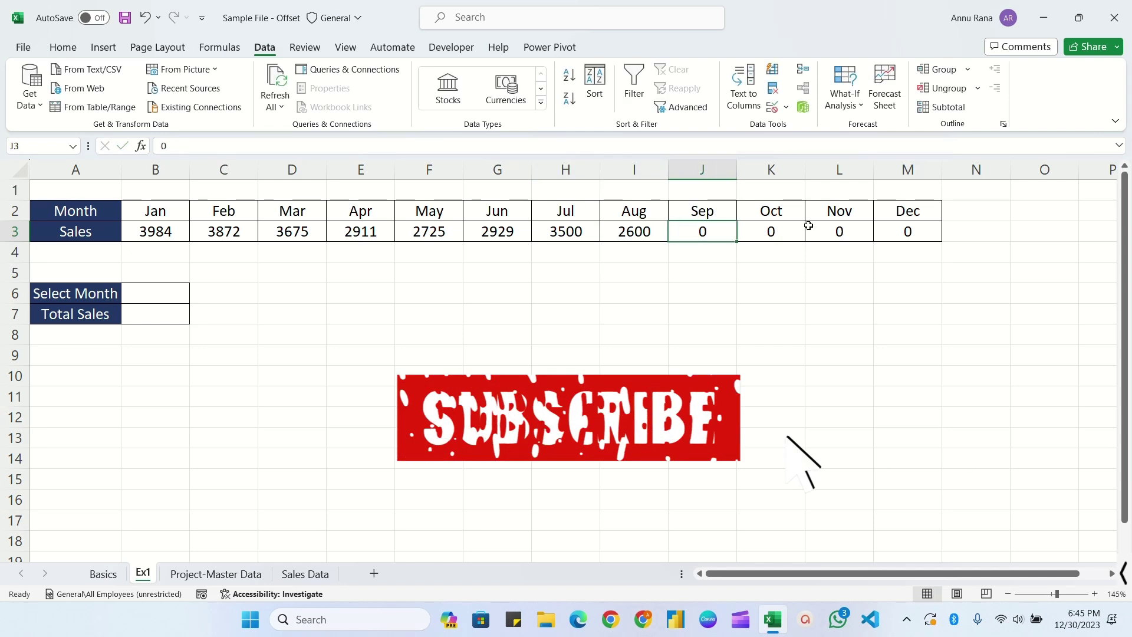
Check the empty Select Month cell B6 and the January sales figure in the table above
{"action": "left_click", "coordinate": [155, 293]}
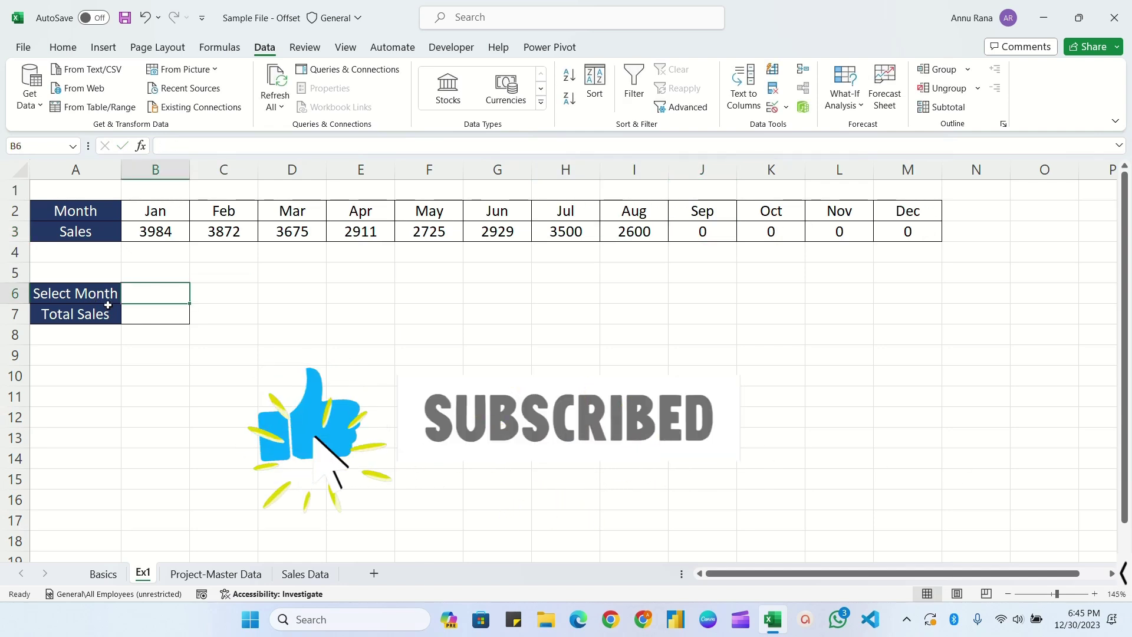
{"action": "key", "text": "Up"}
{"action": "key", "text": "Up"}
{"action": "key", "text": "Up"}
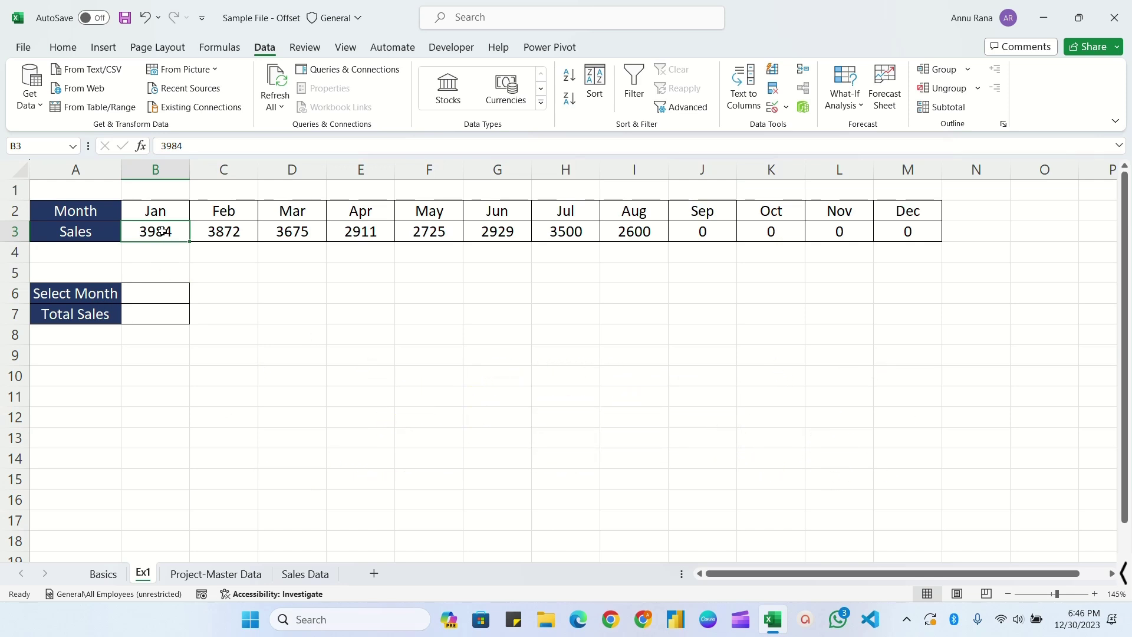
Add list data validation to the Select Month cell B6, using the month headings =$B$2:$M$2 as the source
{"action": "left_click", "coordinate": [169, 293]}
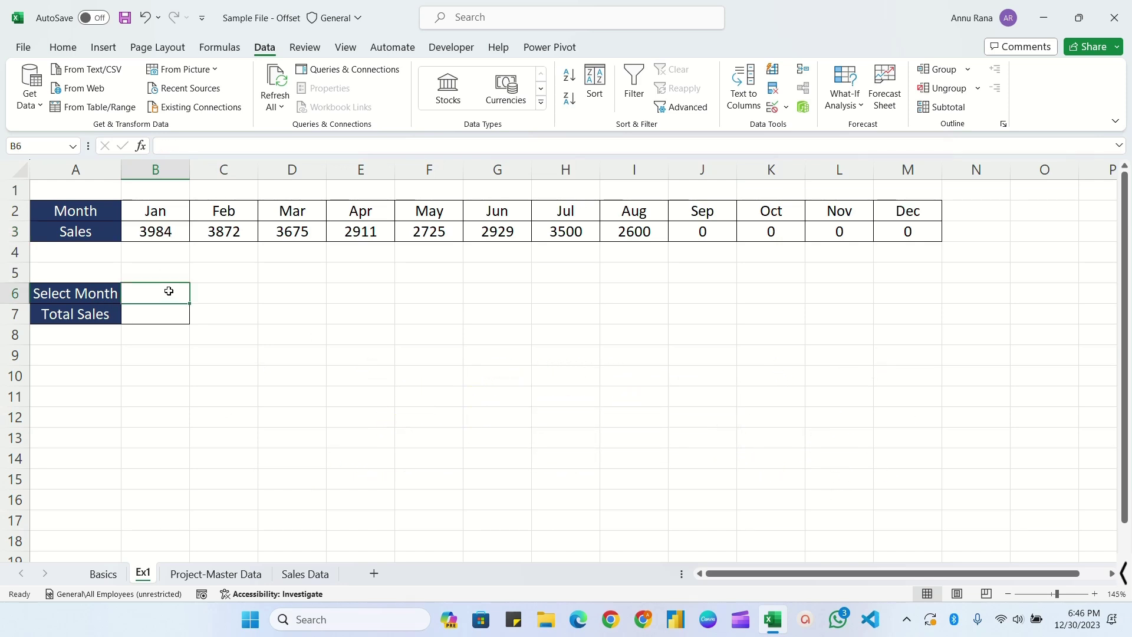
{"action": "key", "text": "alt+h"}
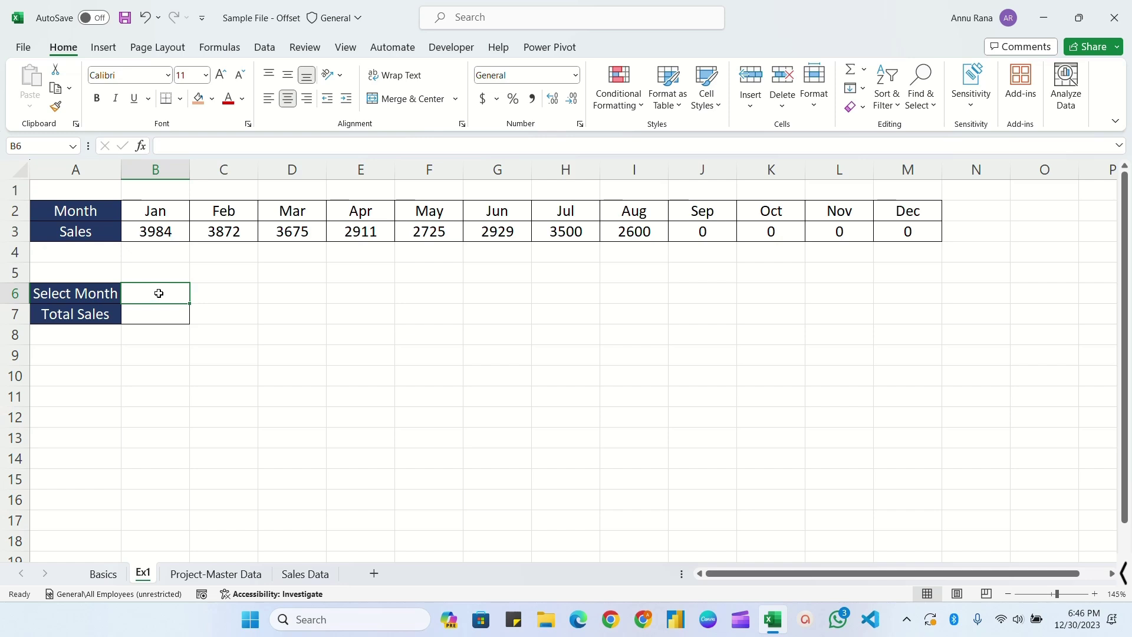
{"action": "key", "text": "alt+a"}
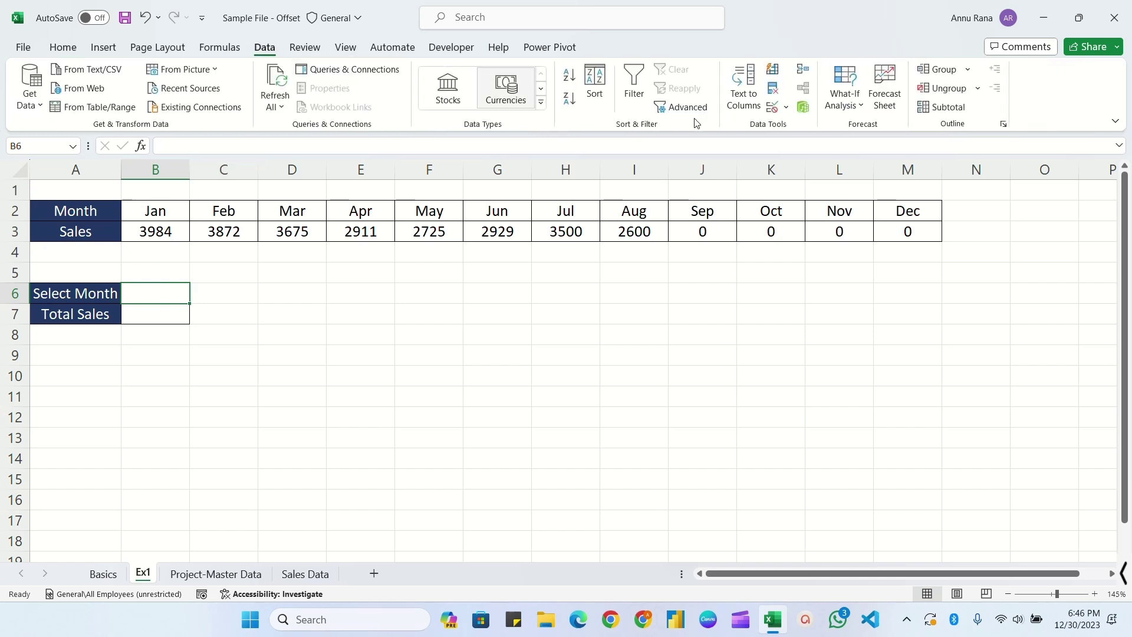
{"action": "left_click", "coordinate": [774, 108]}
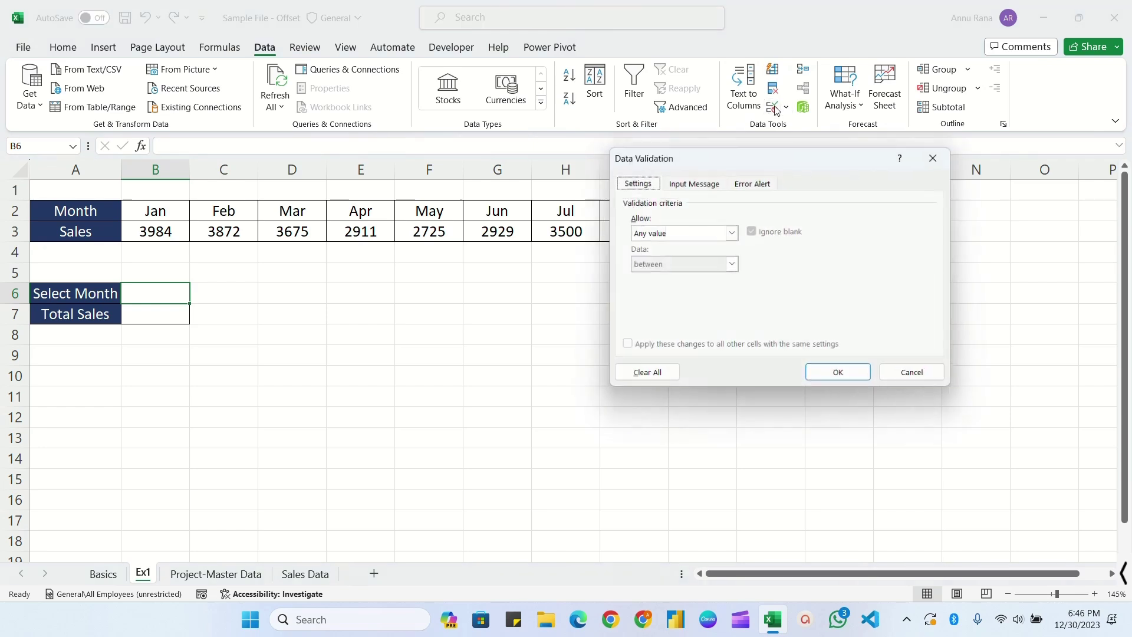
{"action": "left_click", "coordinate": [732, 232]}
{"action": "left_click", "coordinate": [649, 274]}
{"action": "left_click", "coordinate": [159, 211]}
{"action": "left_click_drag", "start_coordinate": [160, 210], "coordinate": [908, 211]}
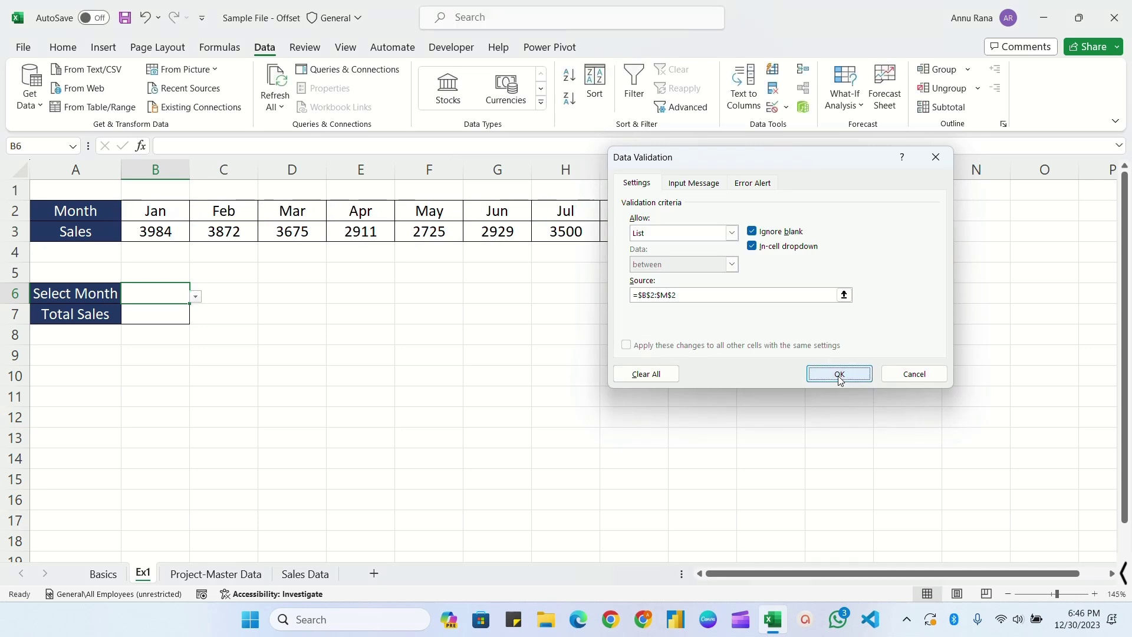
{"action": "left_click", "coordinate": [839, 374]}
Choose Jan from the month list in B6 and select the empty cell D6
{"action": "left_click", "coordinate": [197, 298]}
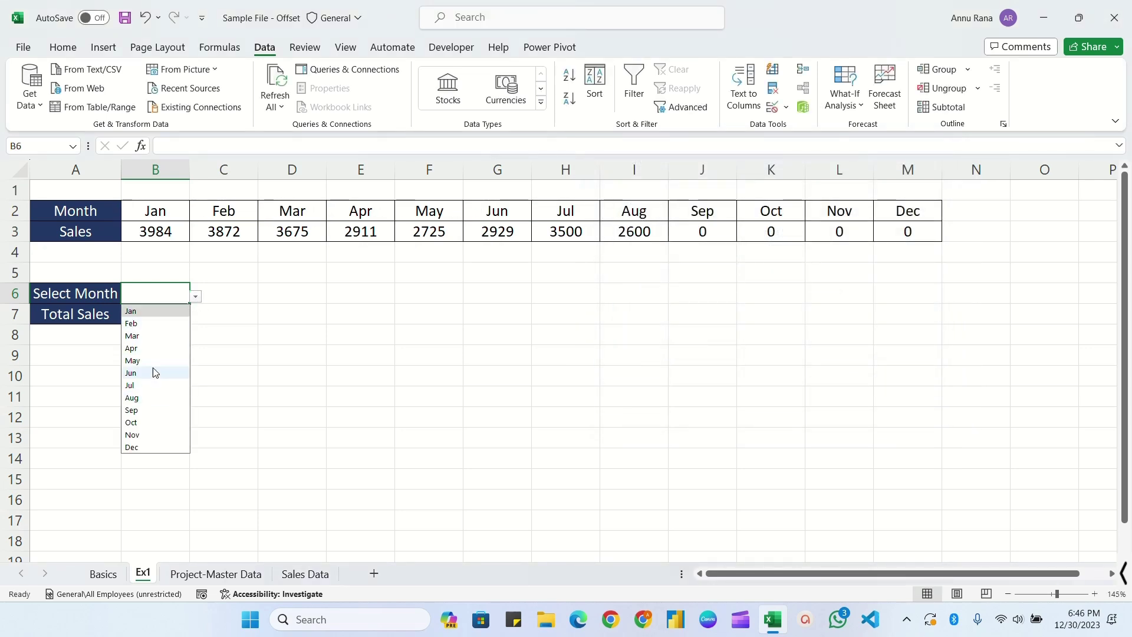
{"action": "left_click", "coordinate": [157, 311]}
{"action": "left_click", "coordinate": [171, 322]}
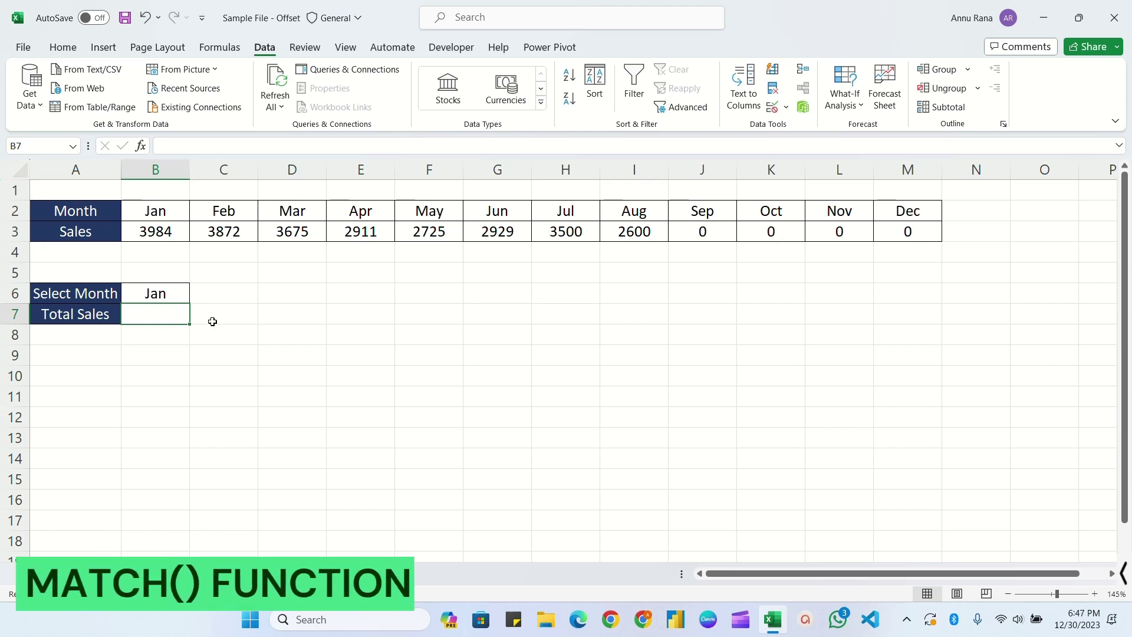
{"action": "left_click", "coordinate": [306, 298]}
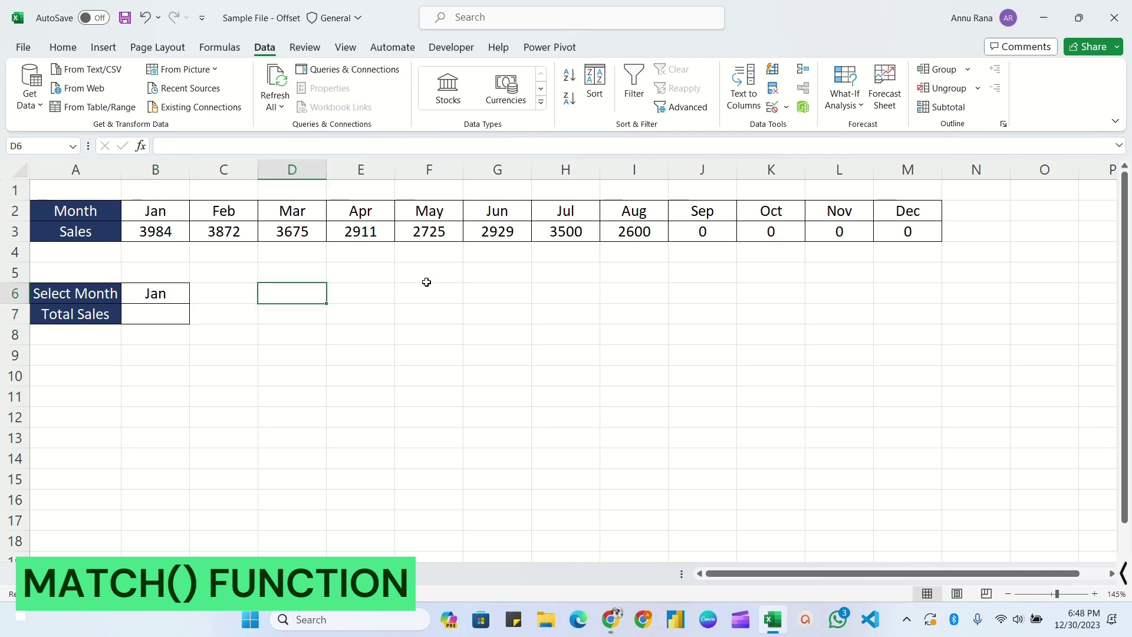
Switch to Chrome, locate the Excel Index Match video on the SkillSphere YouTube channel, and return to Excel
{"action": "left_click", "coordinate": [612, 619]}
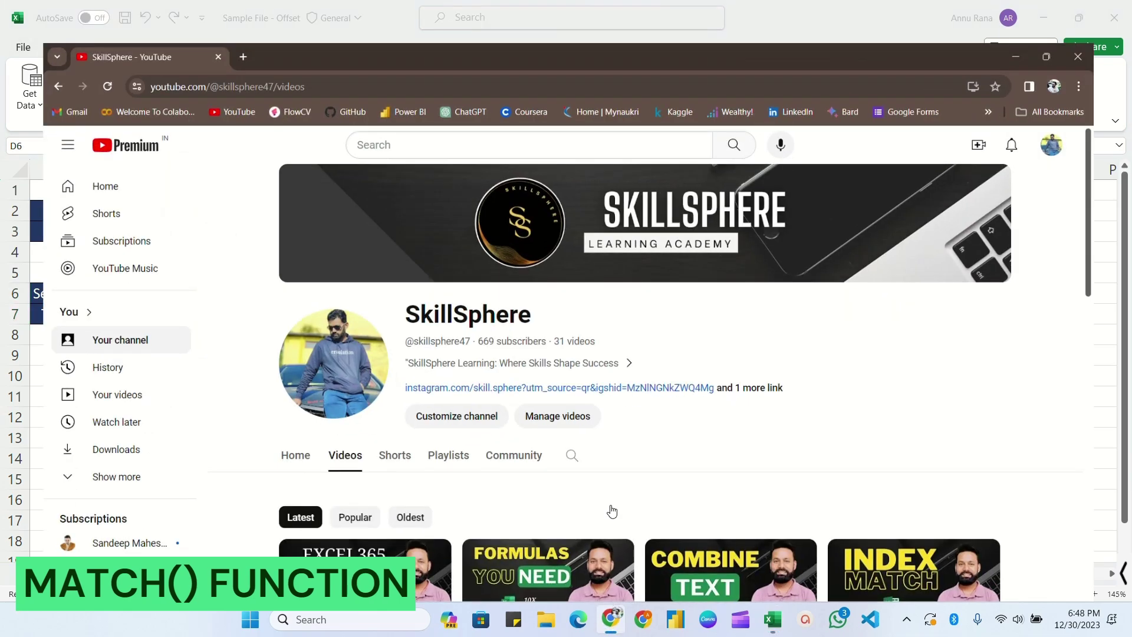
{"action": "scroll", "coordinate": [696, 322], "scroll_direction": "down", "scroll_amount": 2}
{"action": "scroll", "coordinate": [879, 385], "scroll_direction": "down", "scroll_amount": 1}
{"action": "mouse_move", "coordinate": [879, 386]}
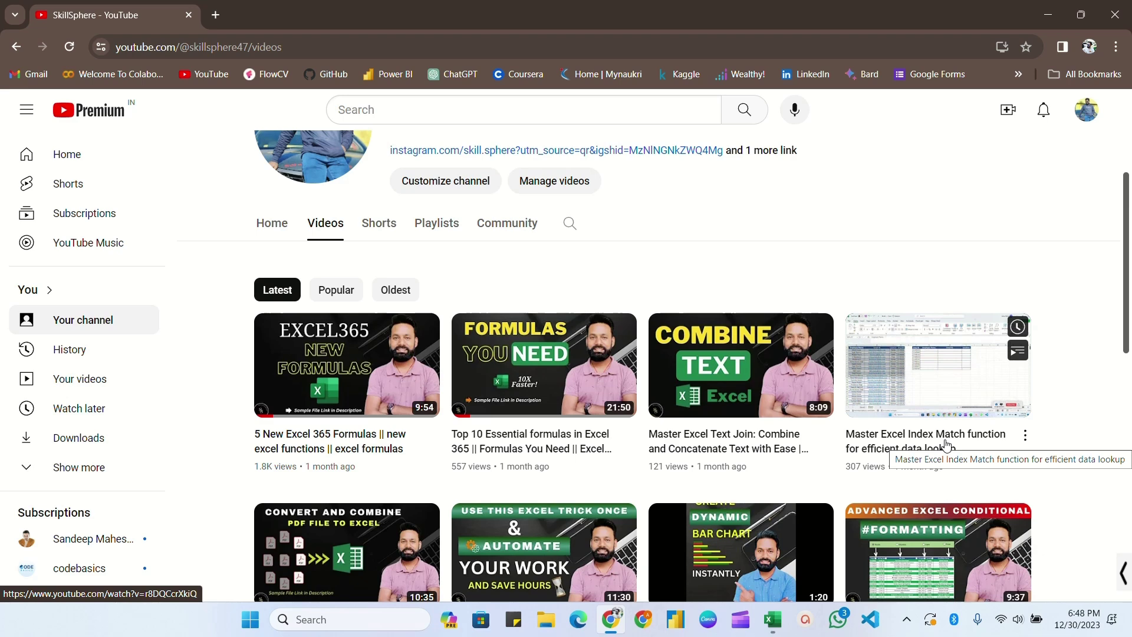
{"action": "key", "text": "alt+Tab"}
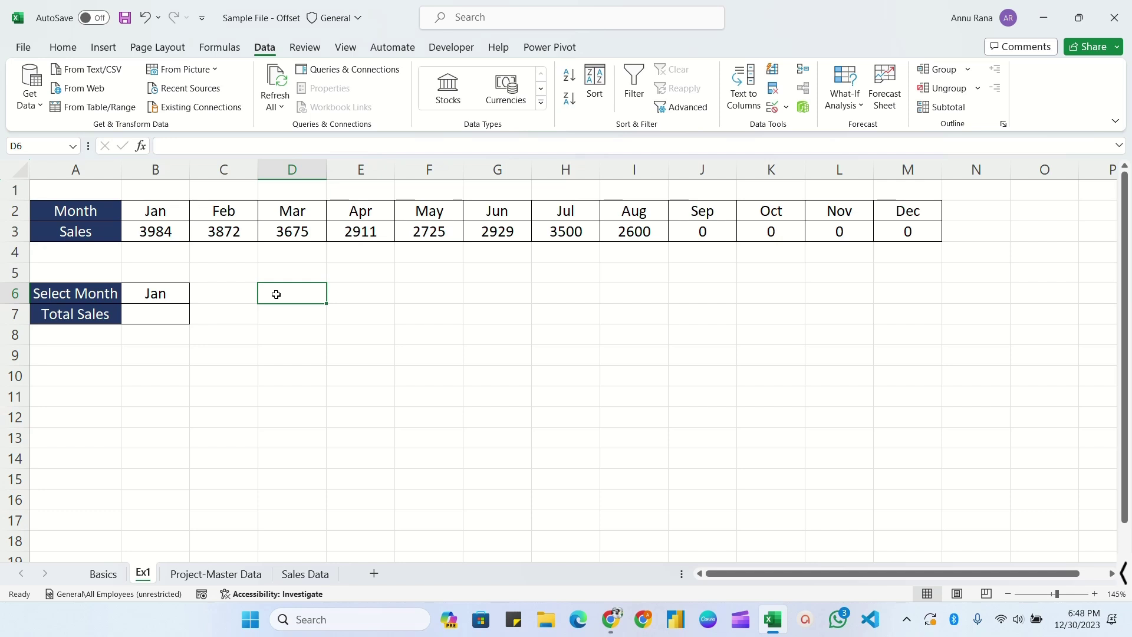
Enter =MATCH(B6,$B$2:$M$2,0) in D6 to return the selected month's position
{"action": "type", "text": "="}
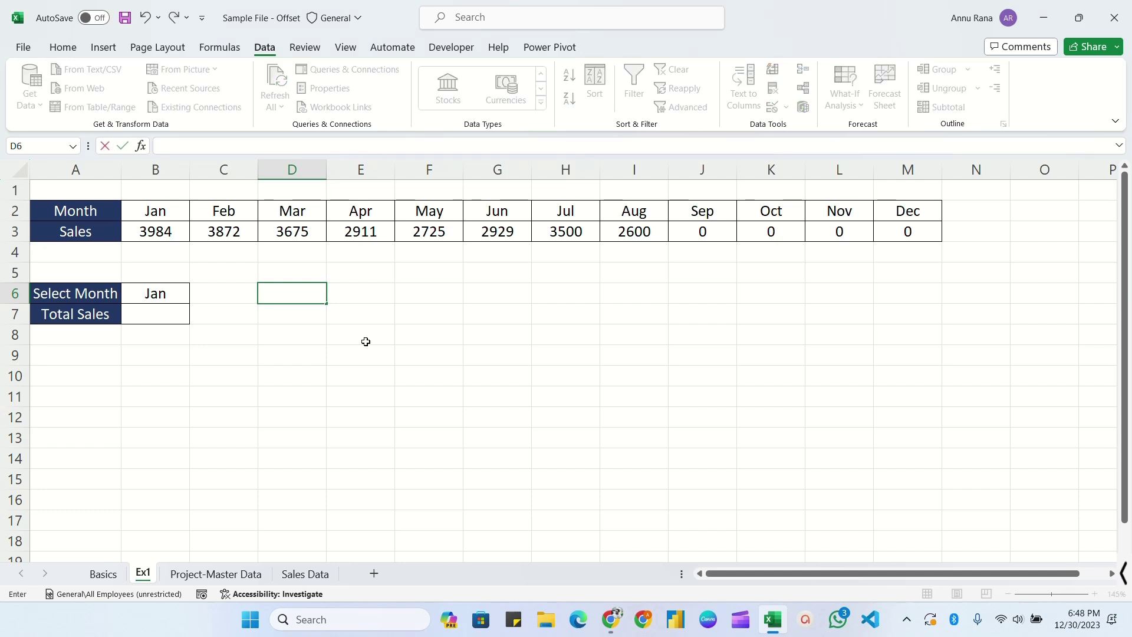
{"action": "type", "text": "mat"}
{"action": "key", "text": "Tab"}
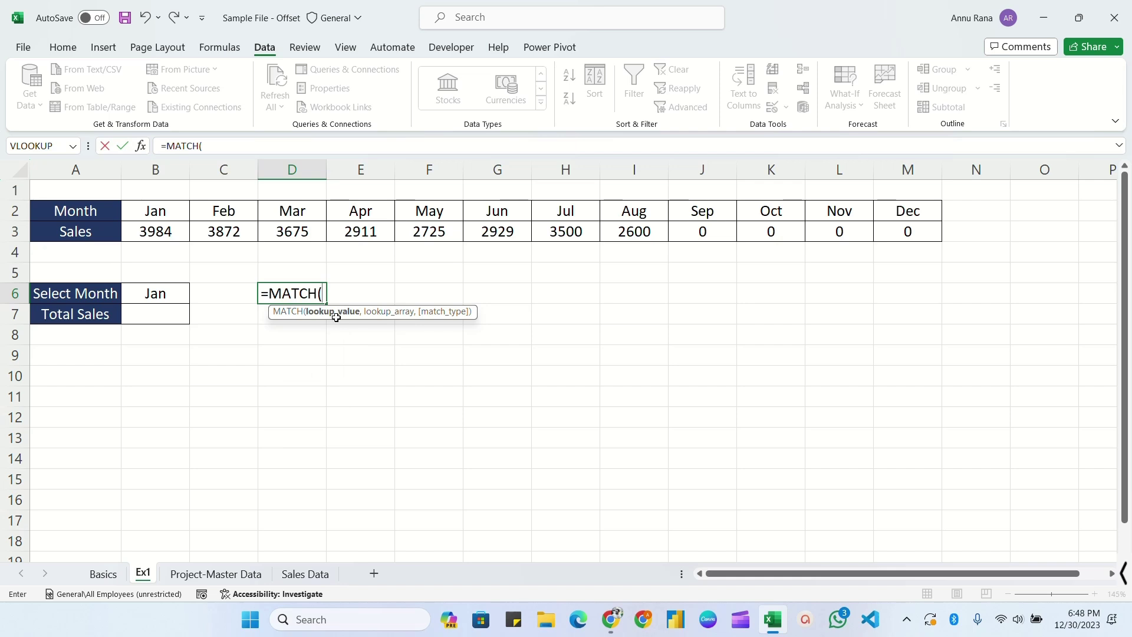
{"action": "left_click", "coordinate": [156, 294]}
{"action": "type", "text": ","}
{"action": "left_click_drag", "start_coordinate": [152, 210], "coordinate": [909, 208]}
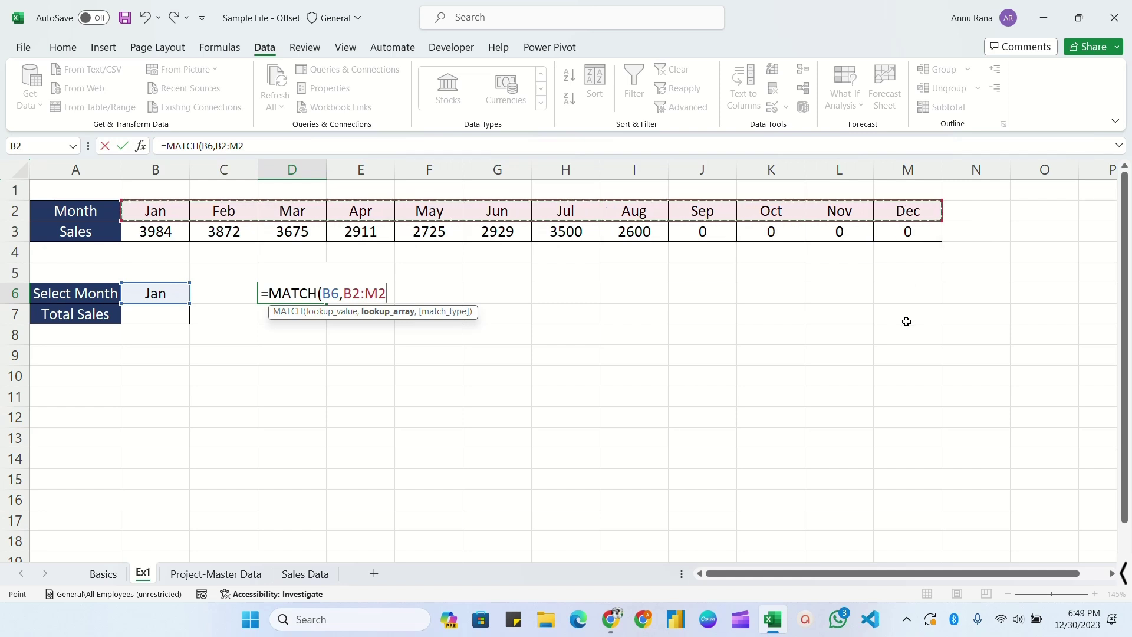
{"action": "key", "text": "F4"}
{"action": "type", "text": ","}
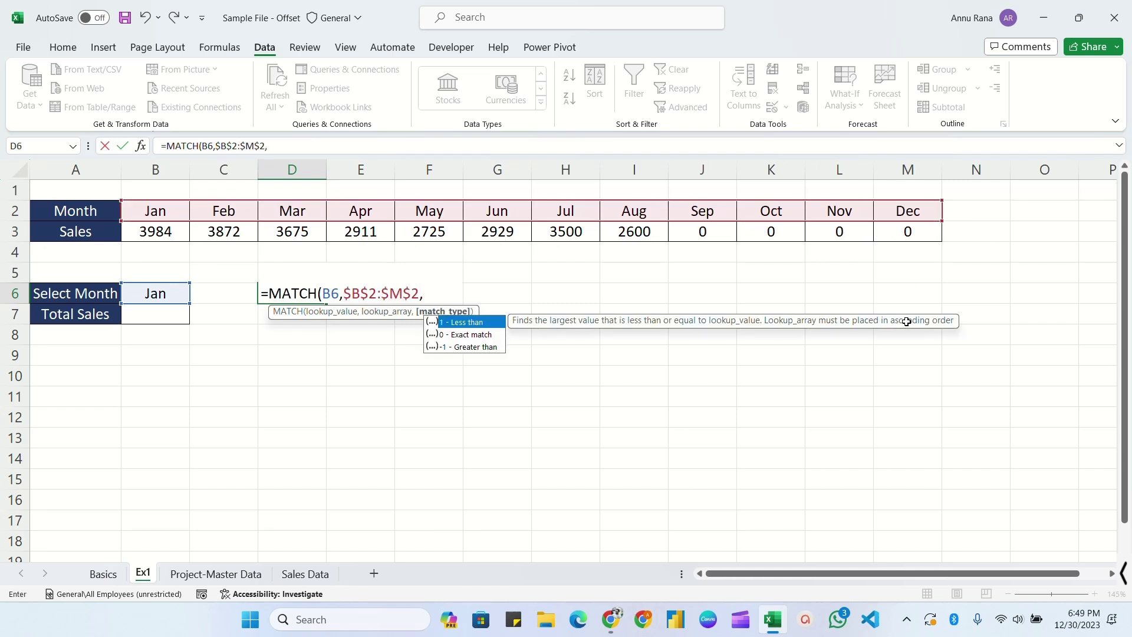
{"action": "type", "text": "0)"}
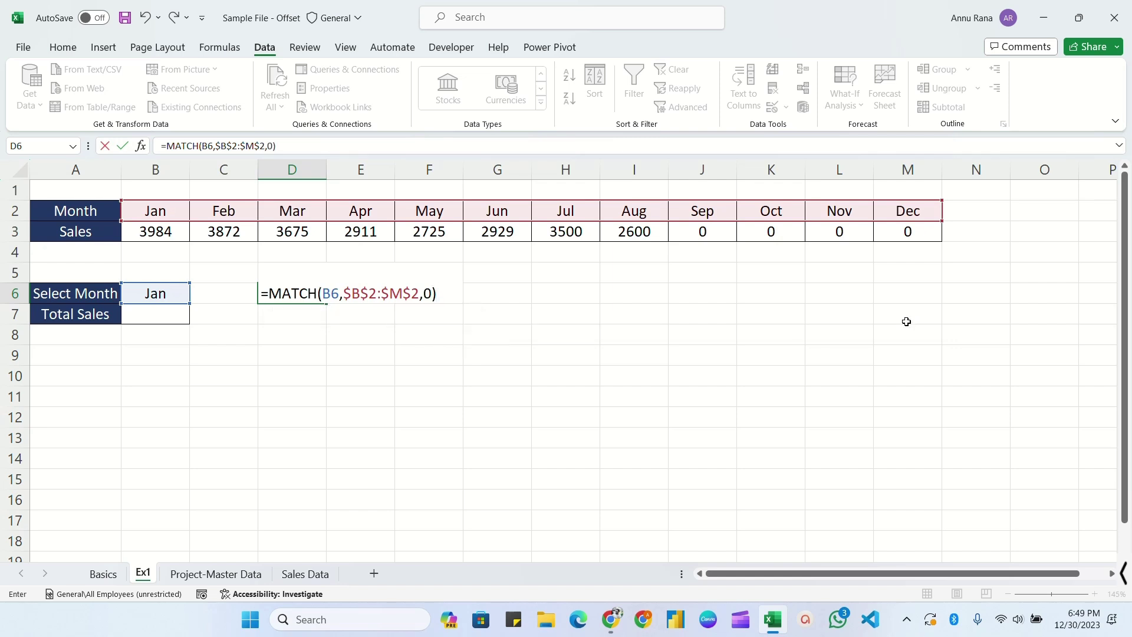
{"action": "key", "text": "Return"}
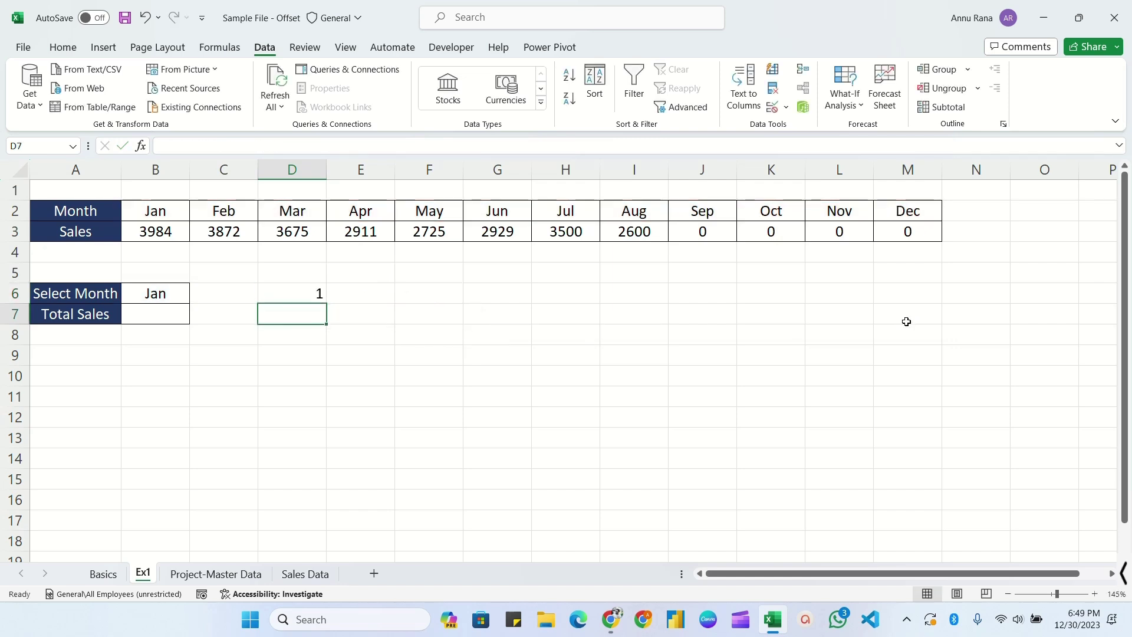
Change the selected month in B6 to Jun to test the MATCH formula
{"action": "left_click", "coordinate": [304, 293]}
{"action": "left_click", "coordinate": [152, 293]}
{"action": "left_click", "coordinate": [195, 296]}
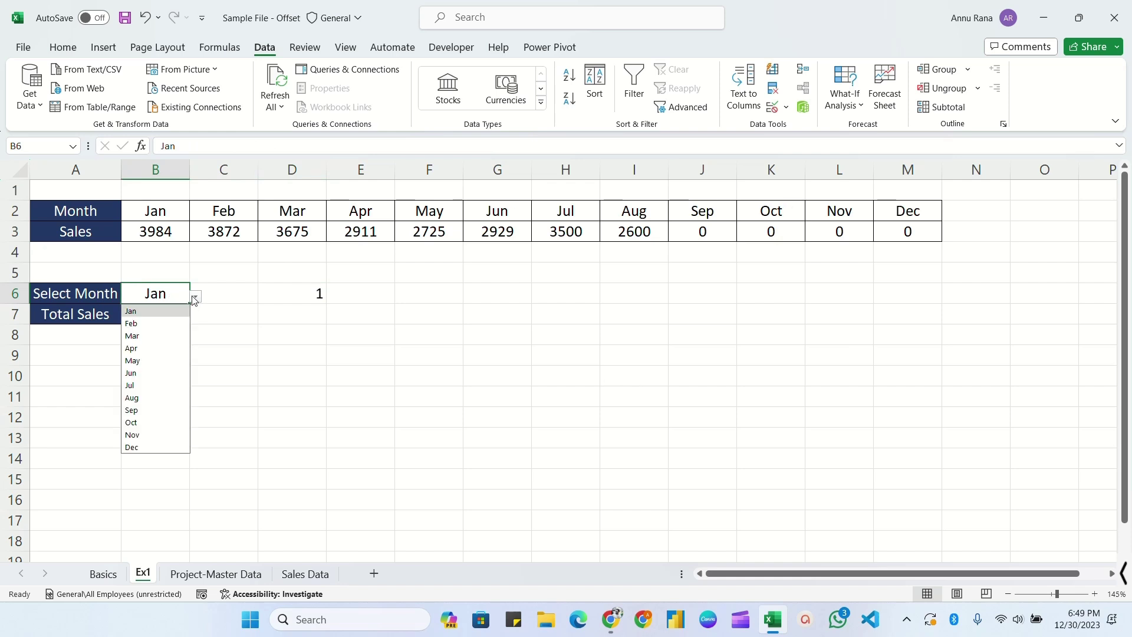
{"action": "left_click", "coordinate": [131, 374]}
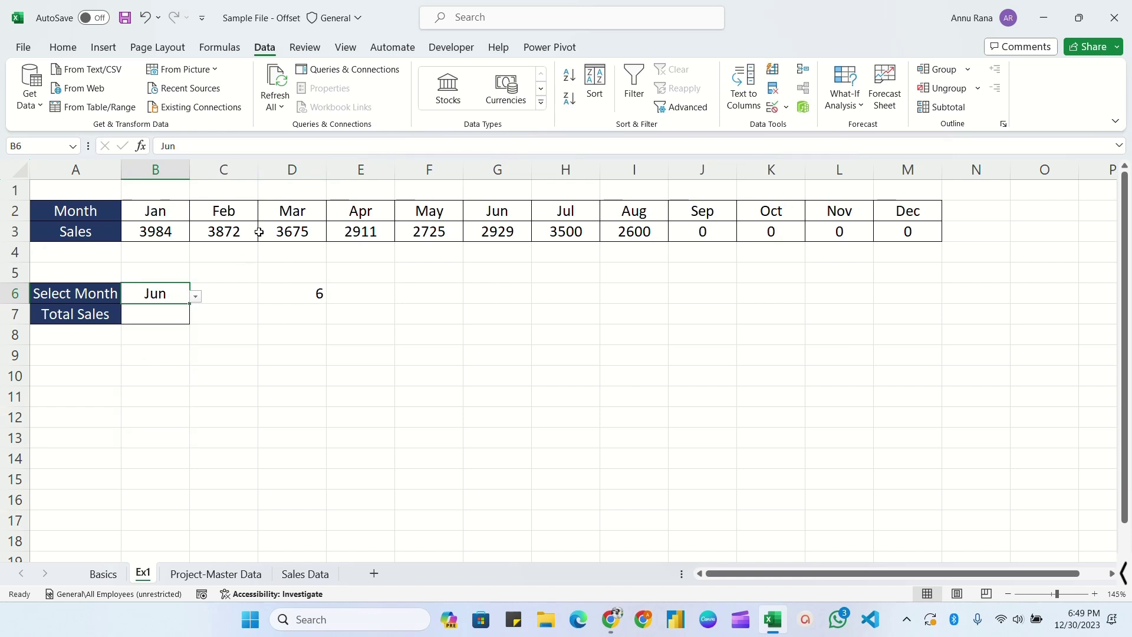
Count the month headings from Jan to Jun and compare the position with the MATCH result in D6
{"action": "left_click", "coordinate": [155, 212]}
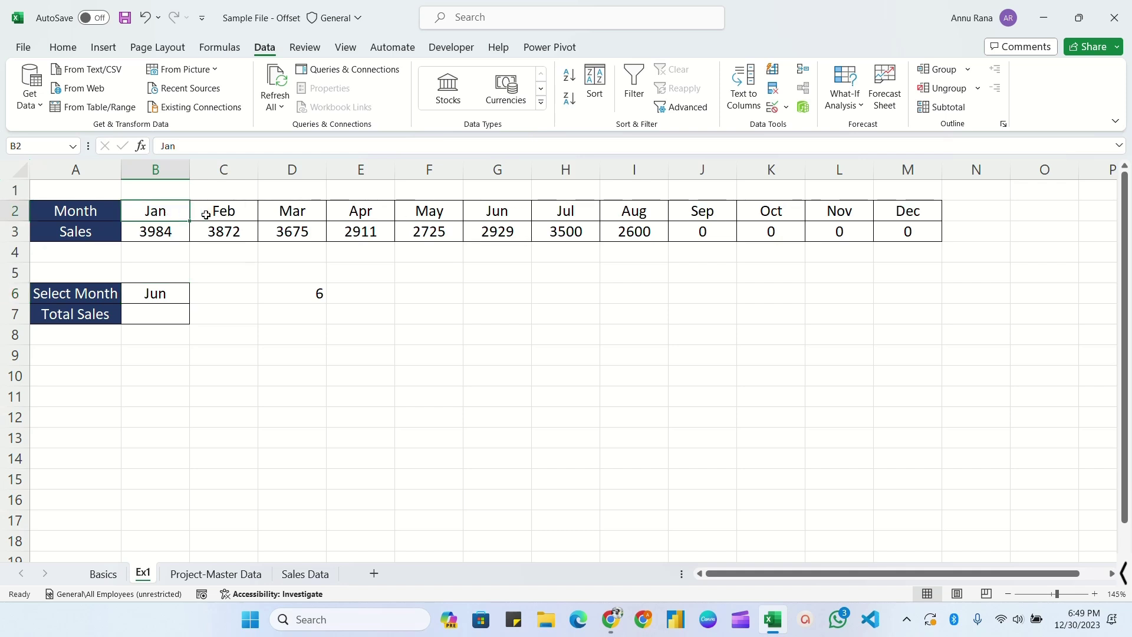
{"action": "left_click", "coordinate": [222, 211]}
{"action": "left_click", "coordinate": [310, 214]}
{"action": "left_click", "coordinate": [345, 214]}
{"action": "left_click", "coordinate": [436, 213]}
{"action": "left_click", "coordinate": [506, 213]}
{"action": "left_click", "coordinate": [293, 292]}
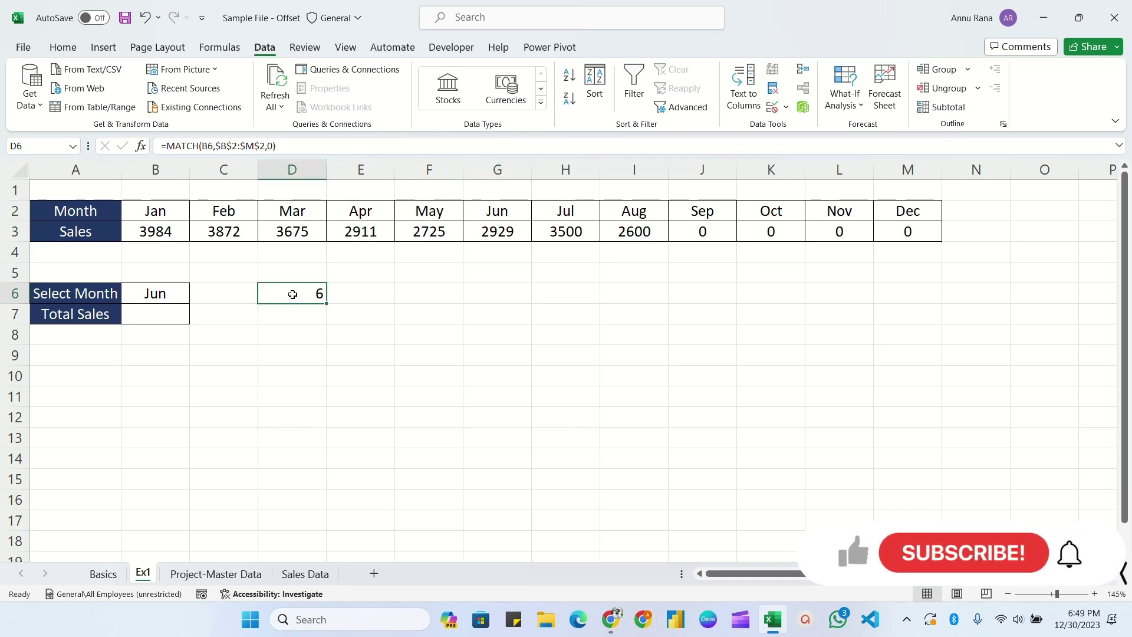
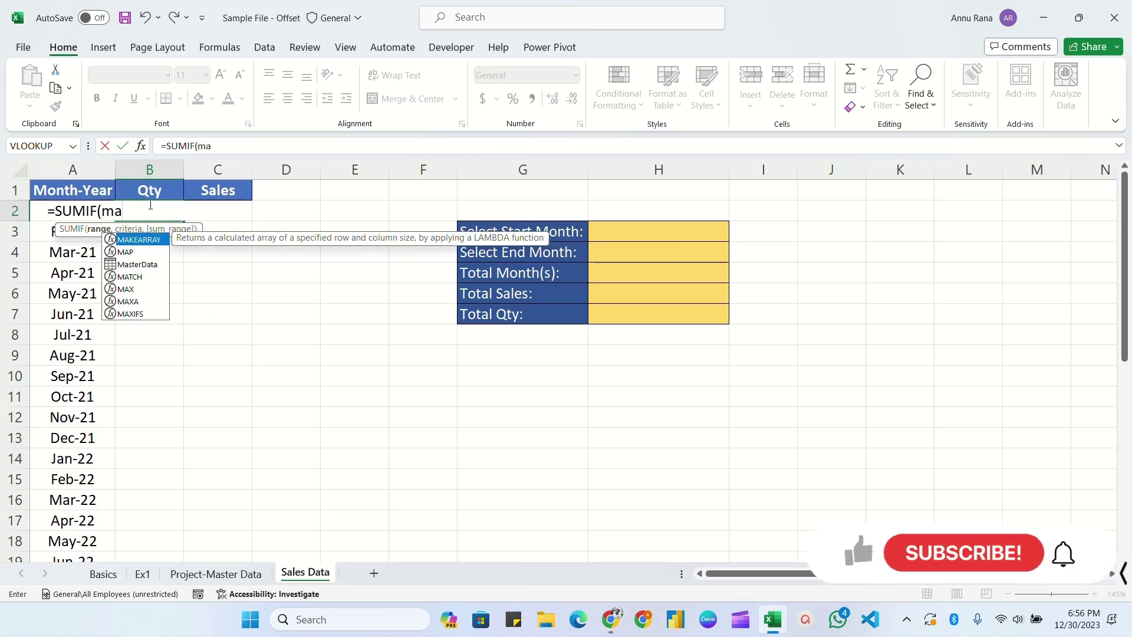
Complete the formula =SUMIF(MasterData[Month-Year],A2,MasterData[Qty]) in B2 to total the Jan-21 quantity
{"action": "key", "text": "Tab"}
{"action": "type", "text": "["}
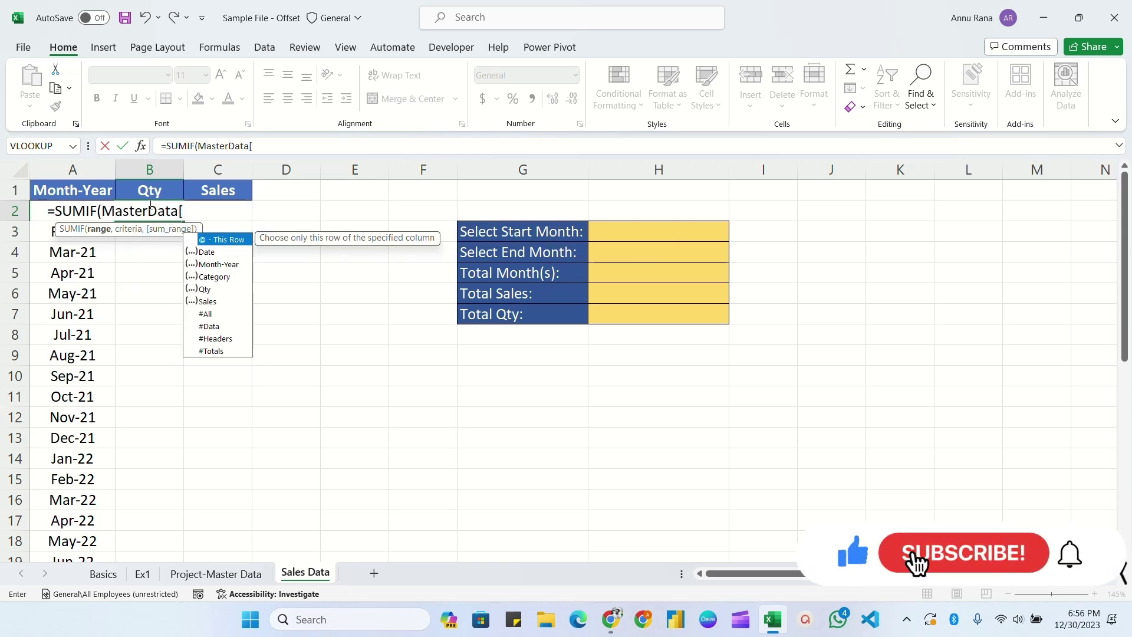
{"action": "key", "text": "Tab"}
{"action": "type", "text": "],"}
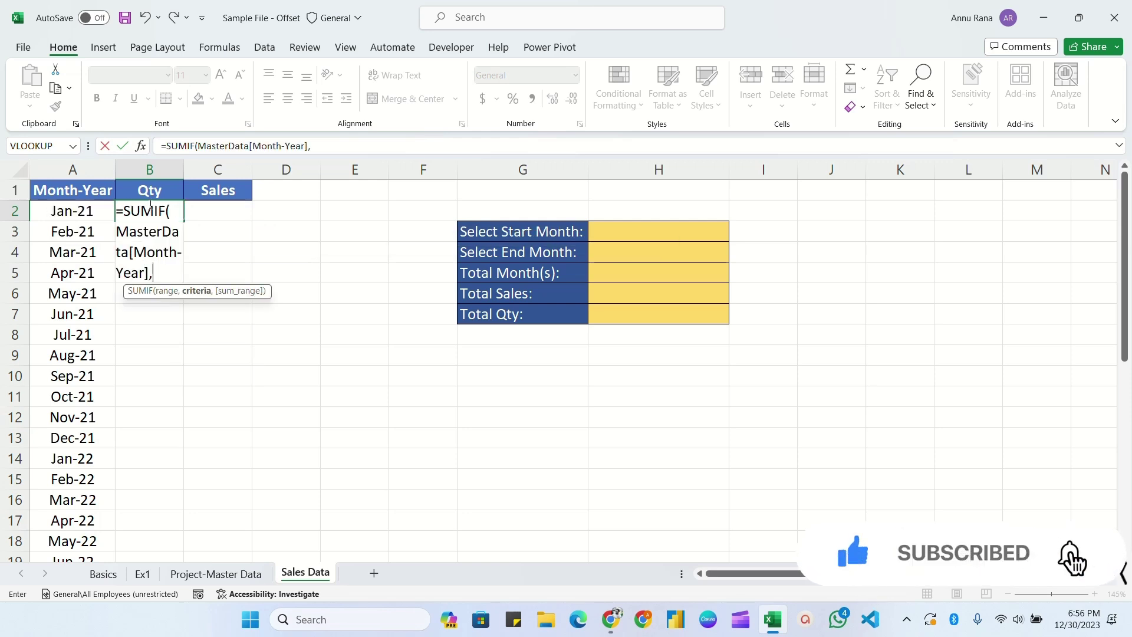
{"action": "left_click", "coordinate": [65, 211]}
{"action": "type", "text": ","}
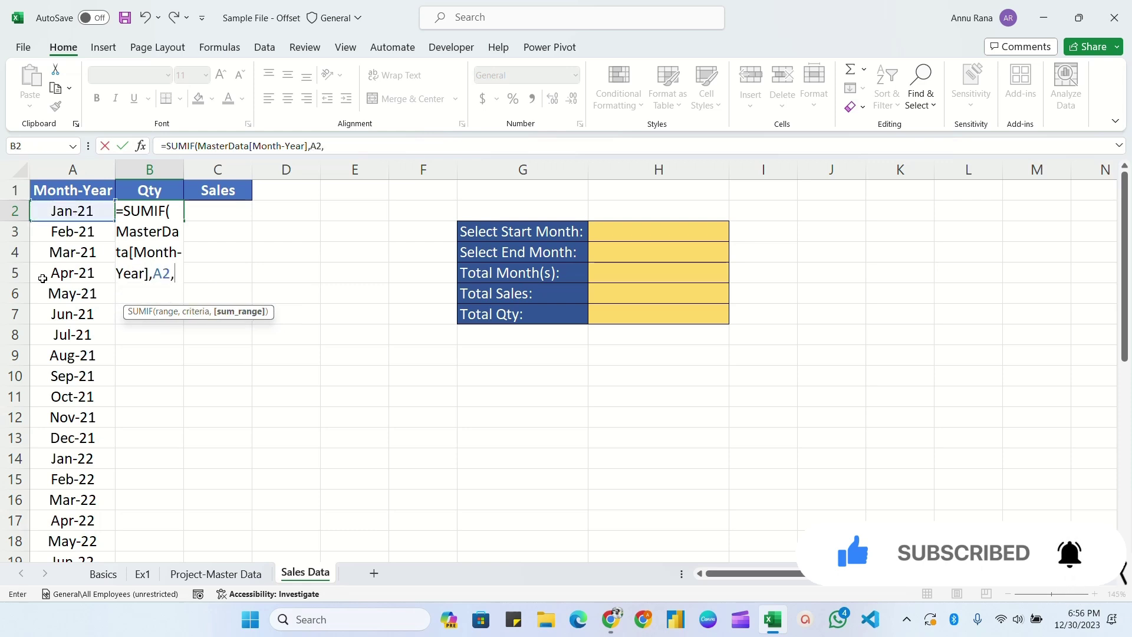
{"action": "type", "text": "mast"}
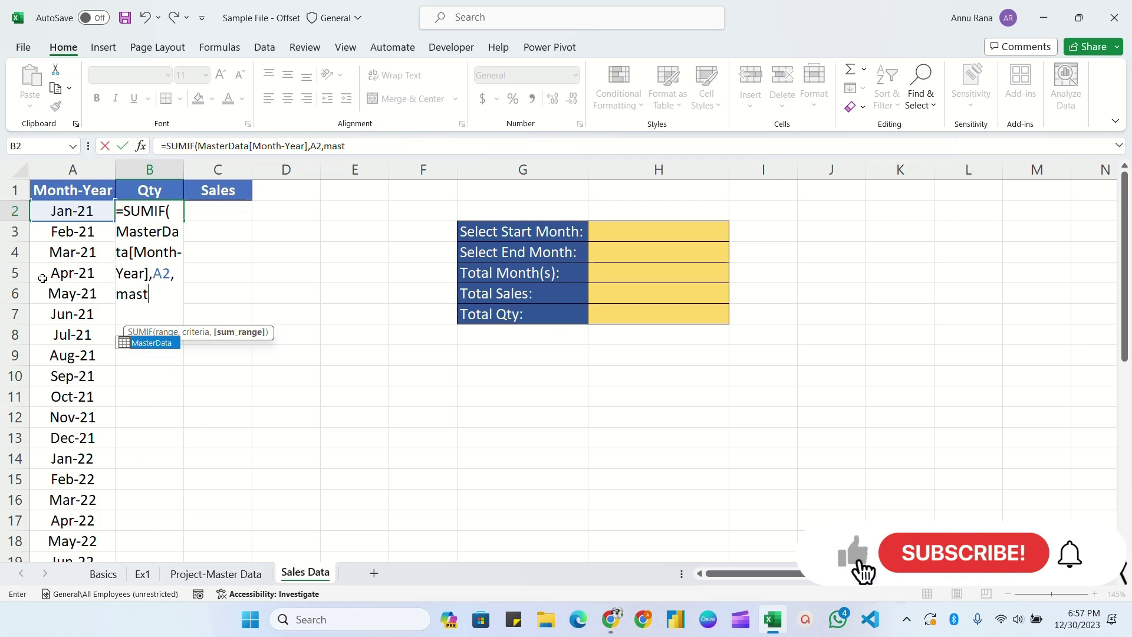
{"action": "key", "text": "Tab"}
{"action": "type", "text": "["}
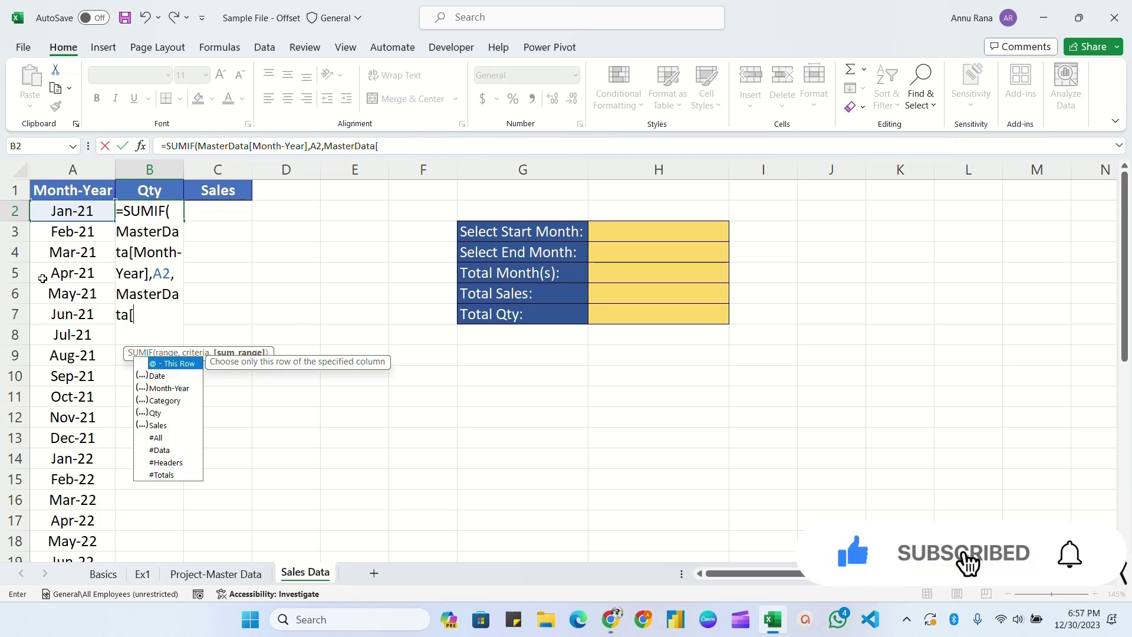
{"action": "type", "text": "ay"}
{"action": "key", "text": "BackSpace"}
{"action": "key", "text": "BackSpace"}
{"action": "type", "text": "Qty]"}
{"action": "key", "text": "Return"}
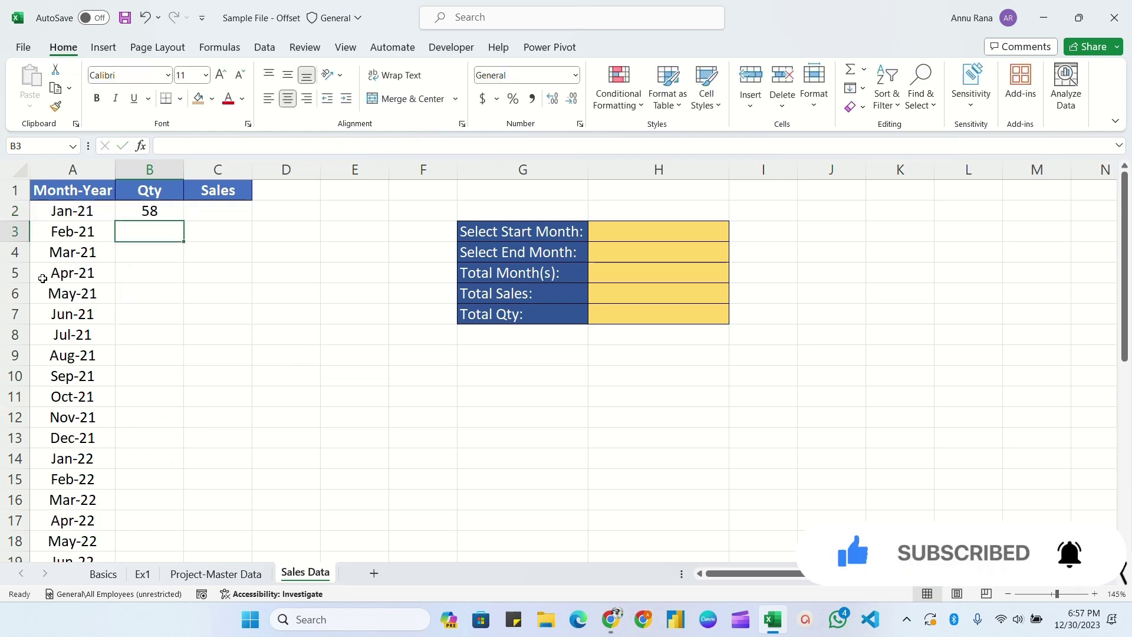
Check the B2 result against the Jan-21 Qty values in D2:D32 of the Project-Master Data sheet
{"action": "left_click", "coordinate": [152, 211]}
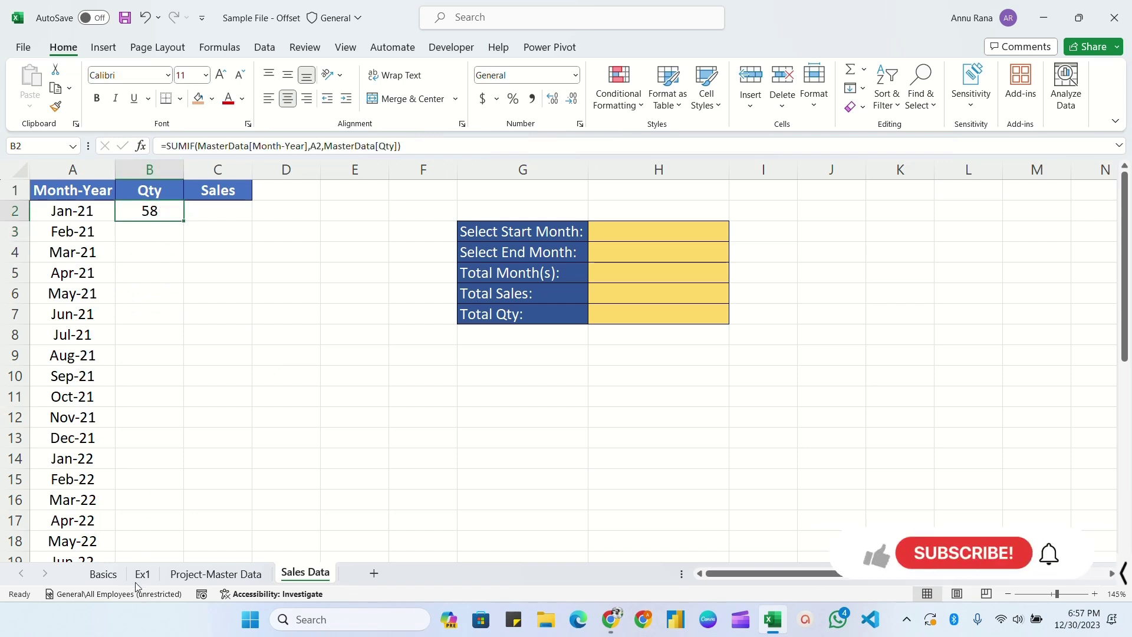
{"action": "left_click", "coordinate": [186, 575]}
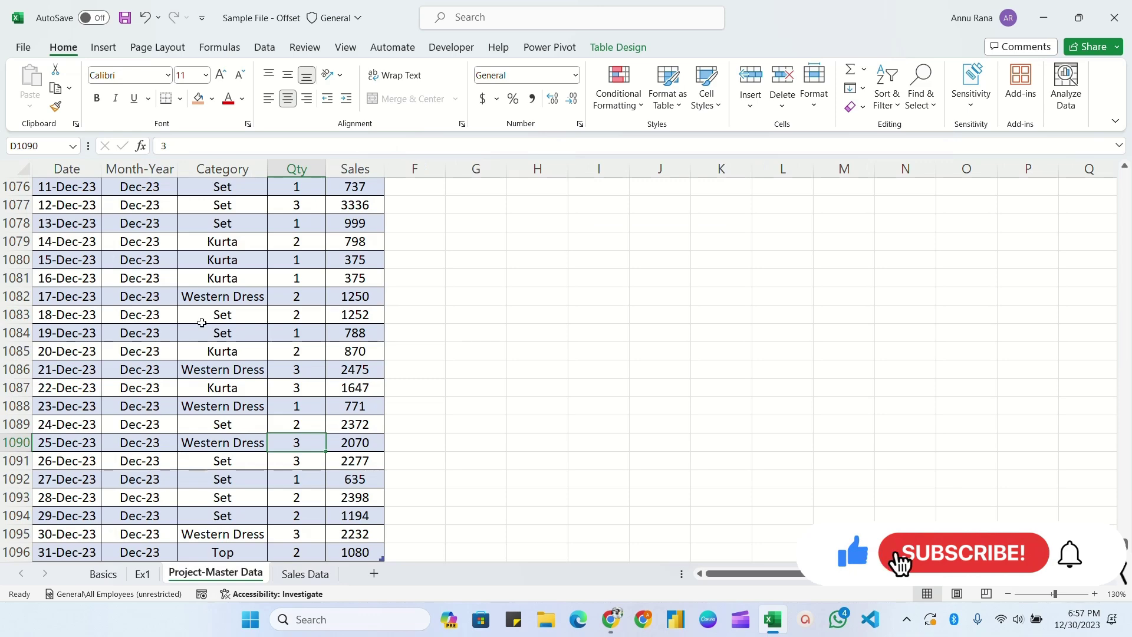
{"action": "key", "text": "ctrl+Up"}
{"action": "scroll", "coordinate": [291, 426], "scroll_direction": "down", "scroll_amount": 6}
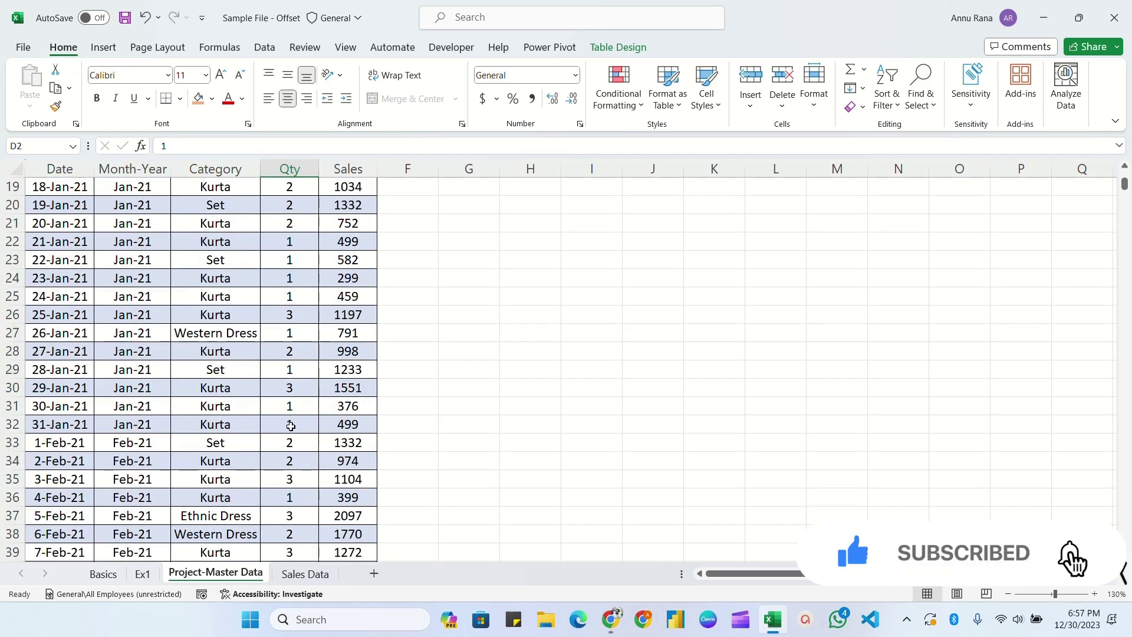
{"action": "left_click", "coordinate": [290, 426], "text": "shift"}
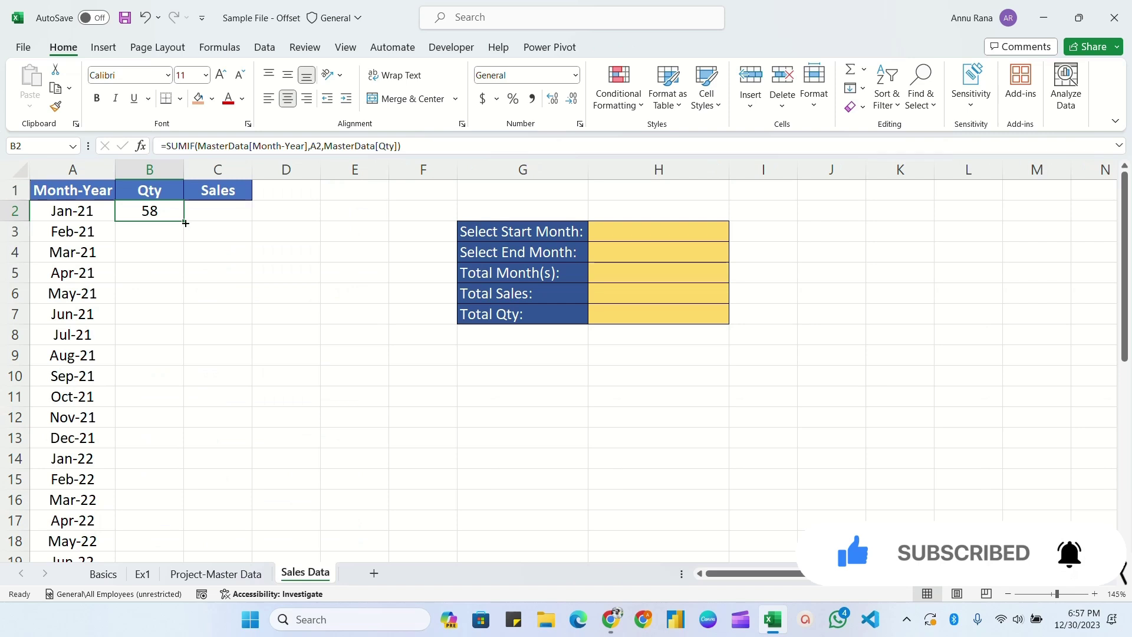
Fill the Qty formula in B2 down to the Dec-23 row and review the filled column
{"action": "double_click", "coordinate": [184, 221]}
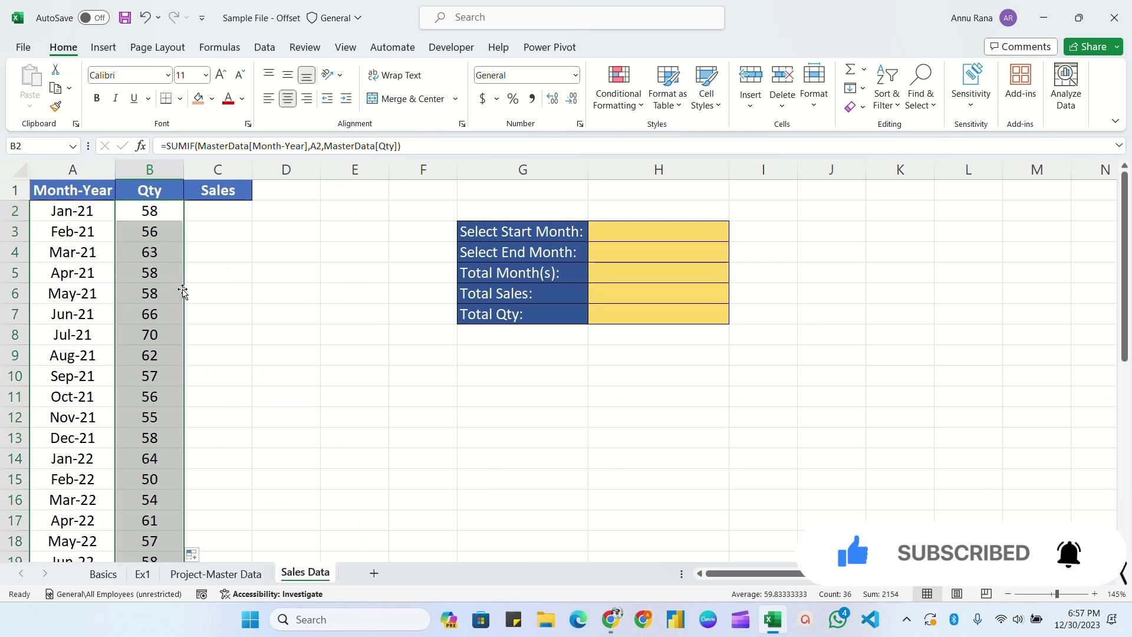
{"action": "scroll", "coordinate": [164, 419], "scroll_direction": "down", "scroll_amount": 9}
{"action": "scroll", "coordinate": [160, 377], "scroll_direction": "up", "scroll_amount": 9}
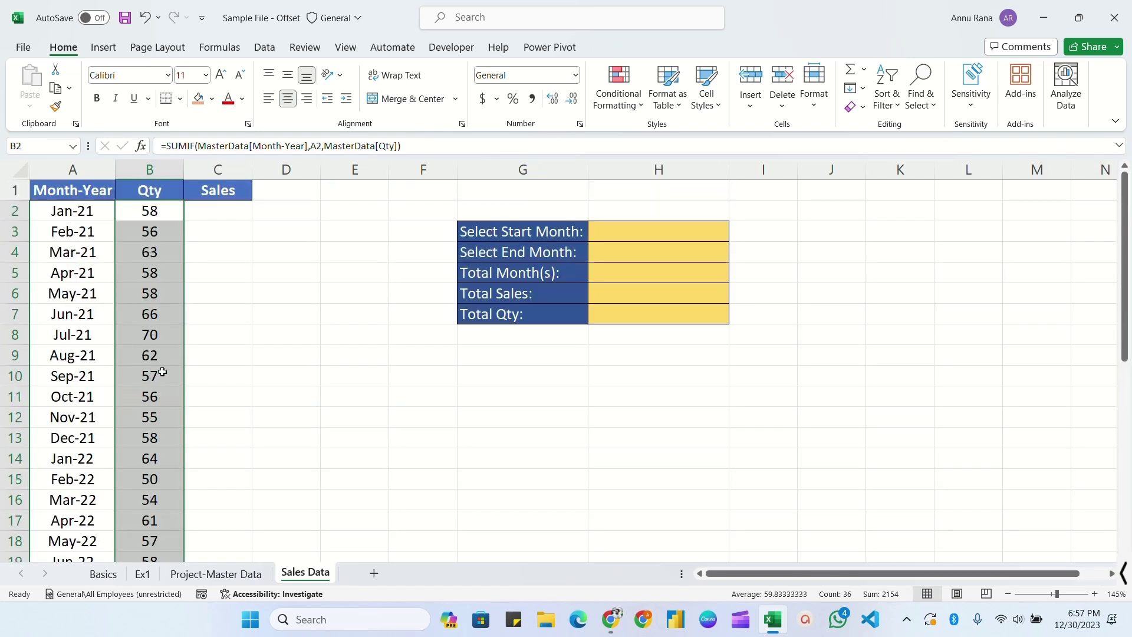
Enter =SUMIF(MasterData[Month-Year],A2,MasterData[Sales]) in C2 to total the Jan-21 sales
{"action": "left_click", "coordinate": [196, 210]}
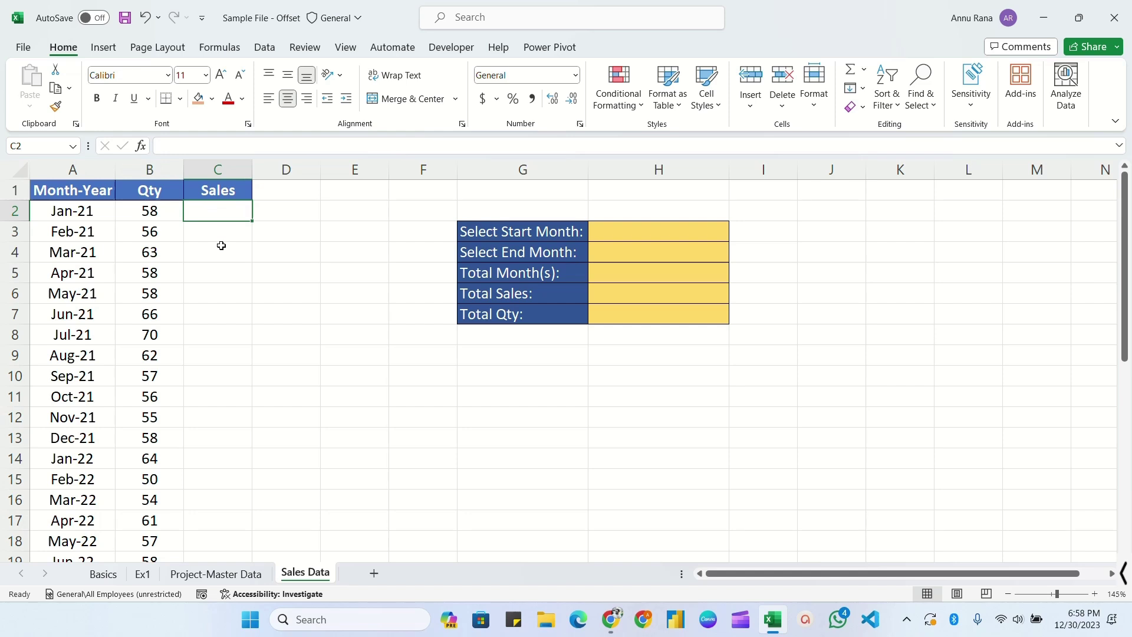
{"action": "type", "text": "="}
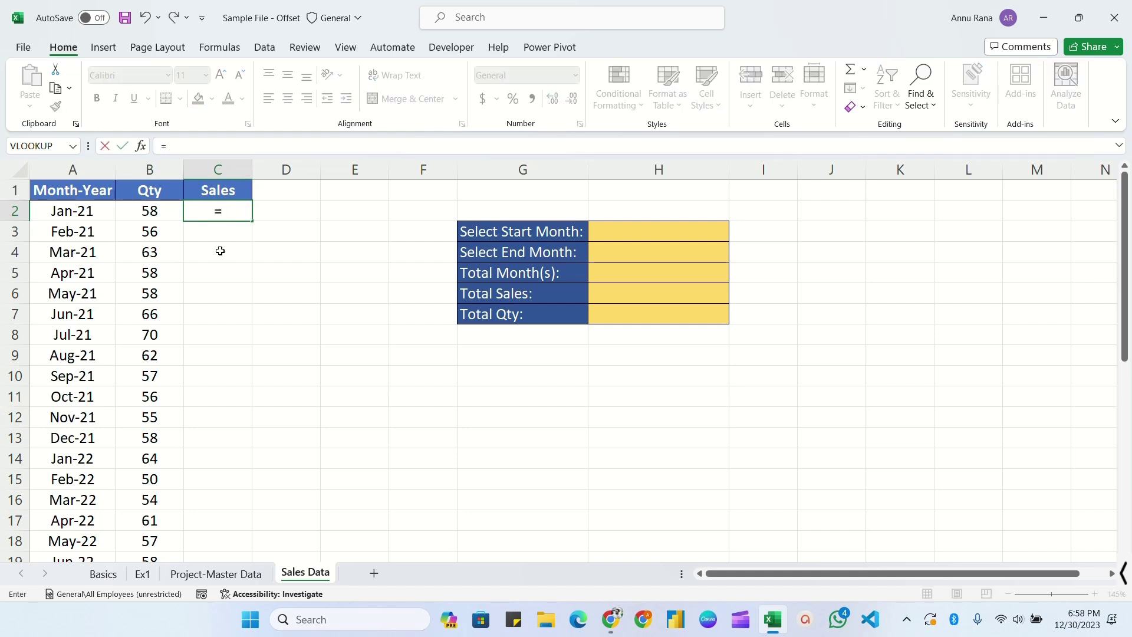
{"action": "type", "text": "sumi"}
{"action": "key", "text": "Tab"}
{"action": "type", "text": "mas"}
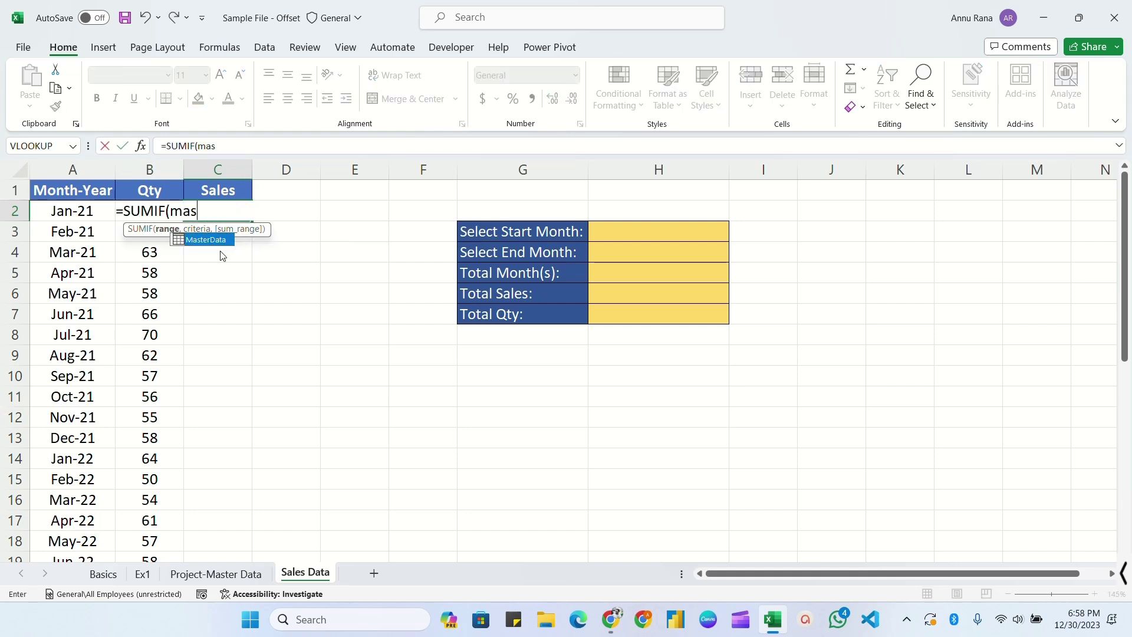
{"action": "key", "text": "Tab"}
{"action": "type", "text": "["}
{"action": "key", "text": "Tab"}
{"action": "type", "text": ","}
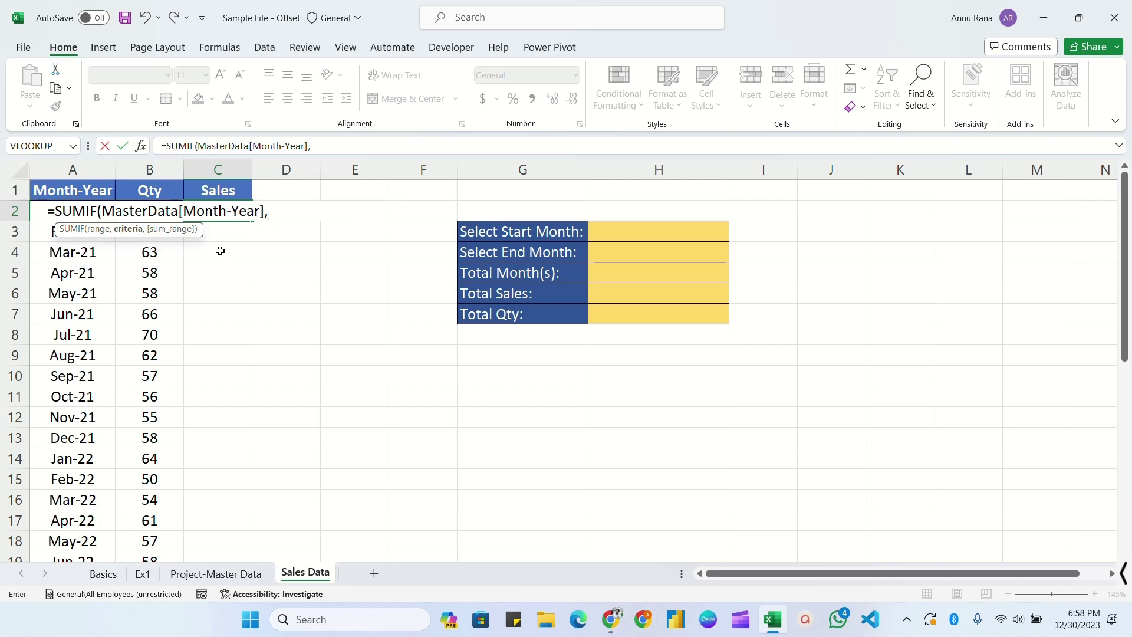
{"action": "type", "text": "A2"}
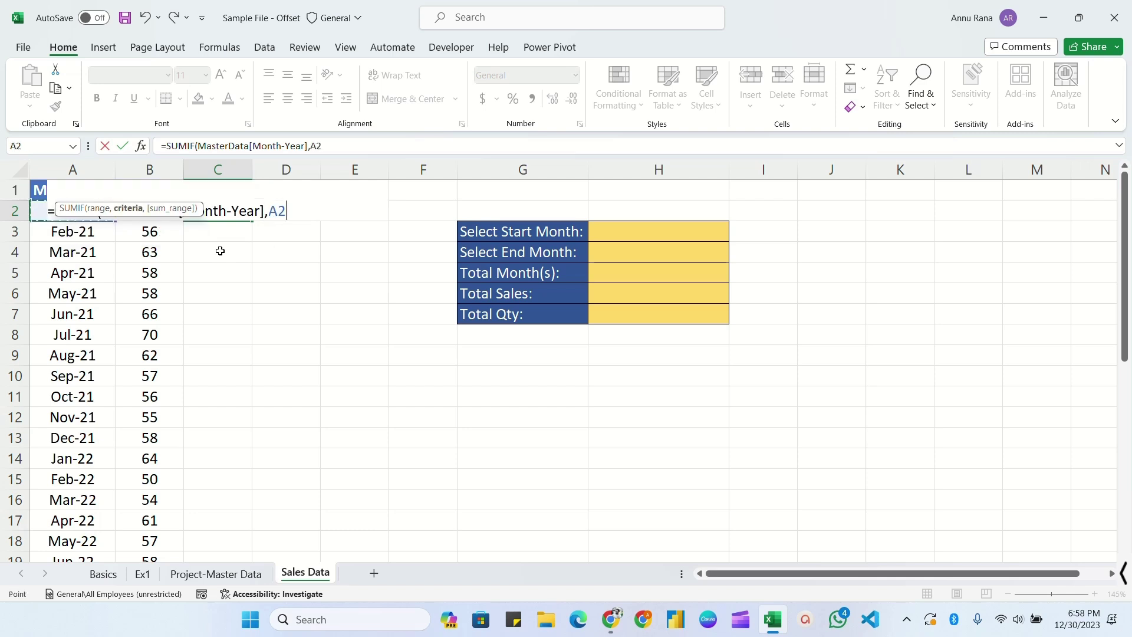
{"action": "type", "text": ",mas"}
{"action": "key", "text": "Tab"}
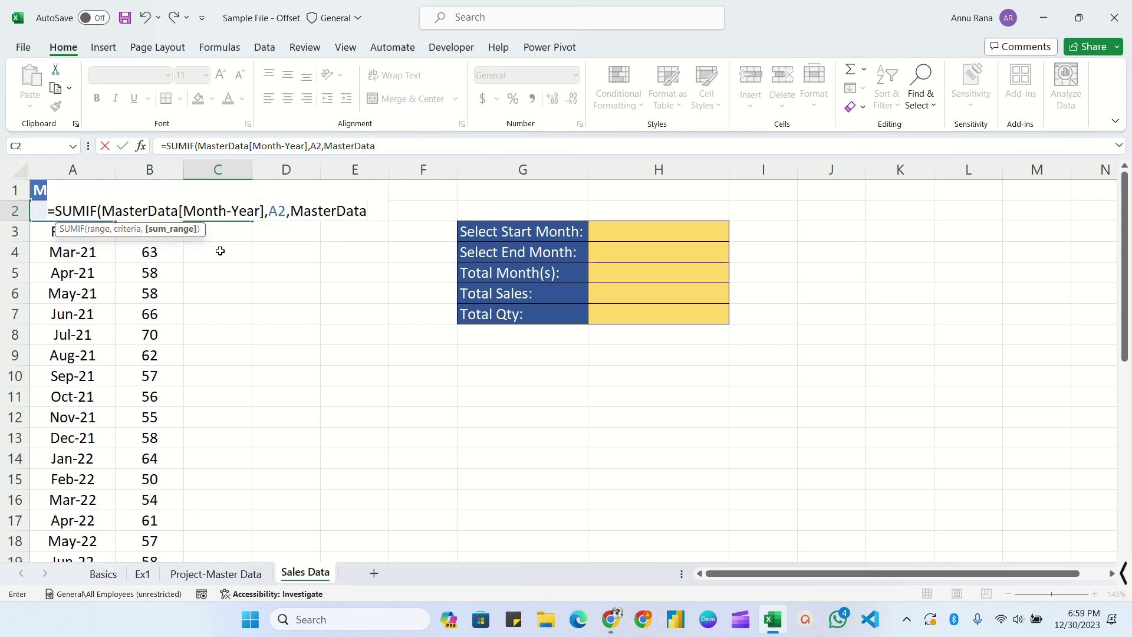
{"action": "type", "text": "[Sales]"}
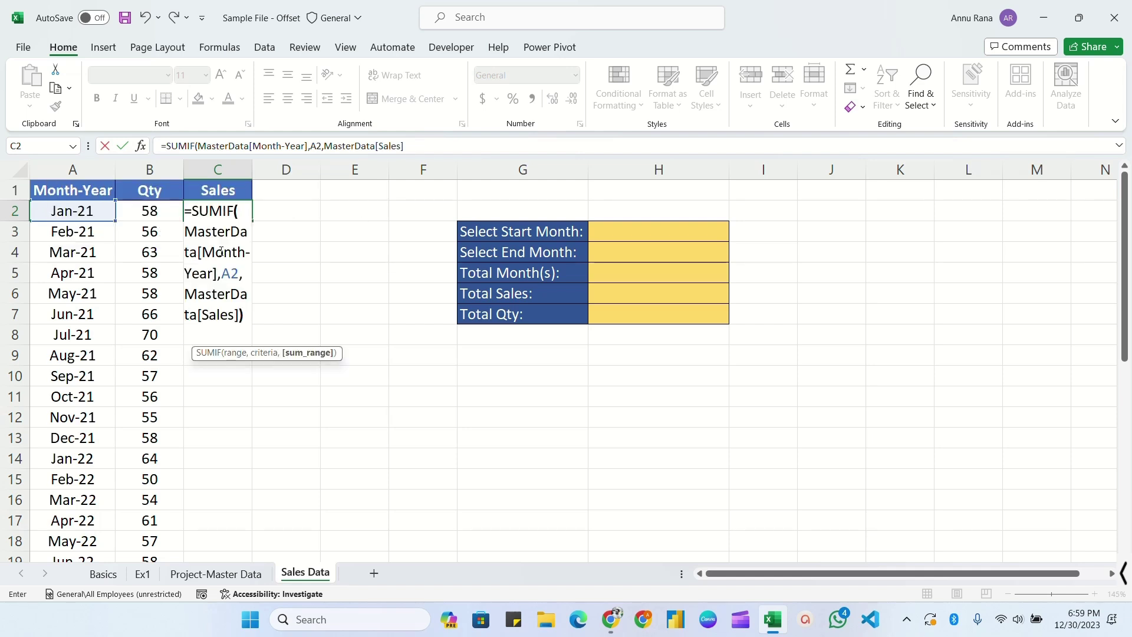
{"action": "key", "text": "Return"}
Fill the Sales formula in C2 down to the Dec-23 row and review the filled column
{"action": "left_click", "coordinate": [229, 213]}
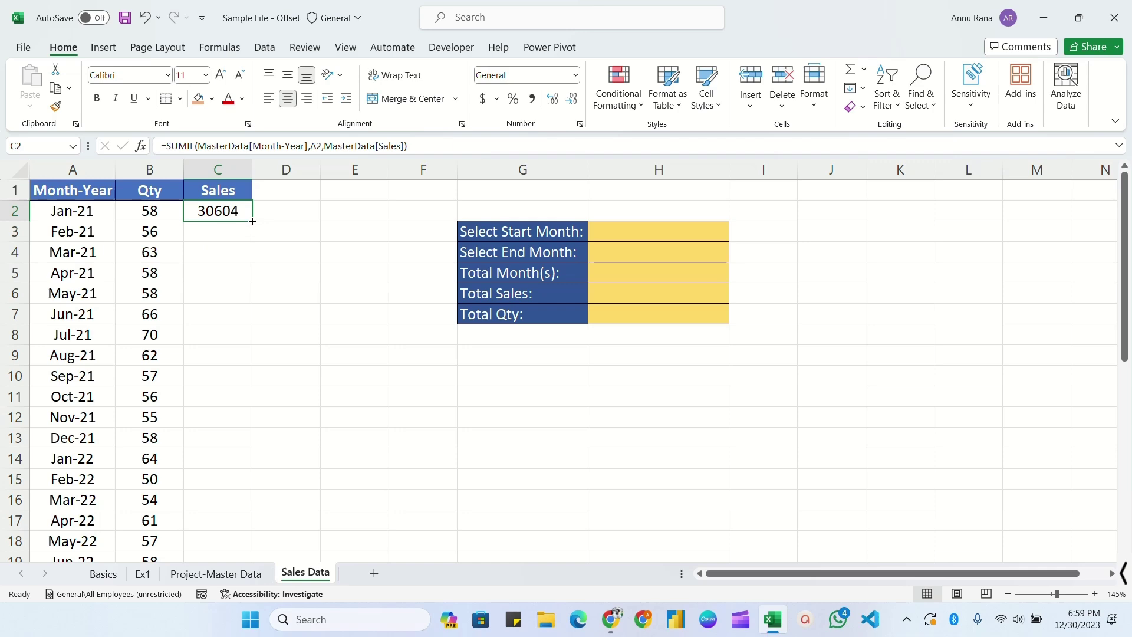
{"action": "double_click", "coordinate": [253, 221]}
{"action": "scroll", "coordinate": [231, 354], "scroll_direction": "down", "scroll_amount": 10}
{"action": "scroll", "coordinate": [234, 363], "scroll_direction": "up", "scroll_amount": 3}
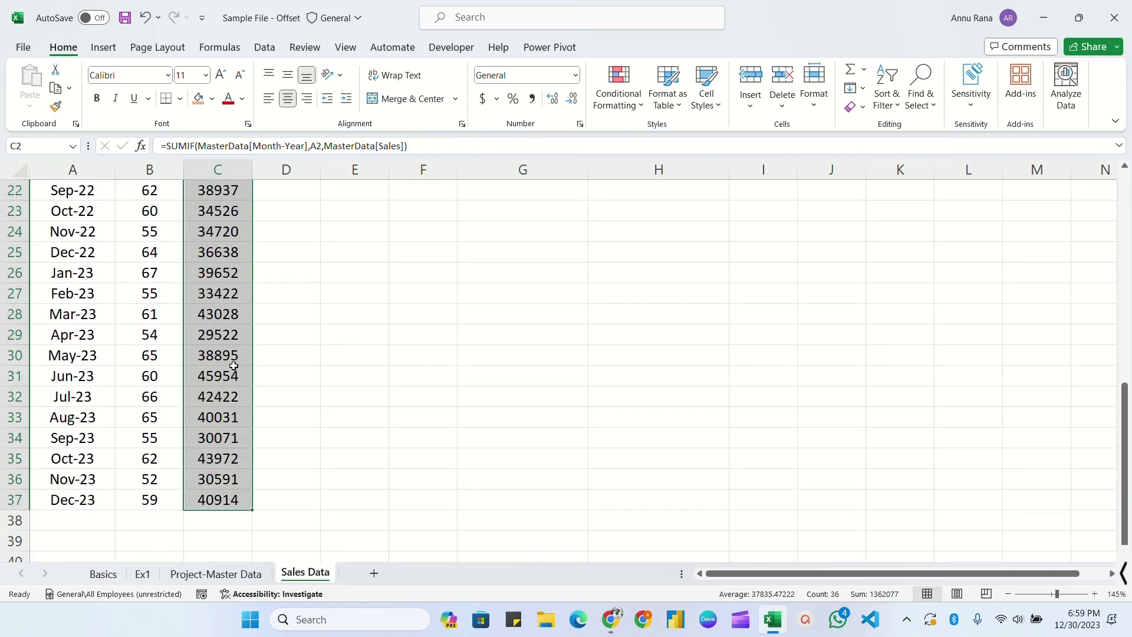
{"action": "scroll", "coordinate": [233, 366], "scroll_direction": "up", "scroll_amount": 7}
{"action": "left_click", "coordinate": [375, 293]}
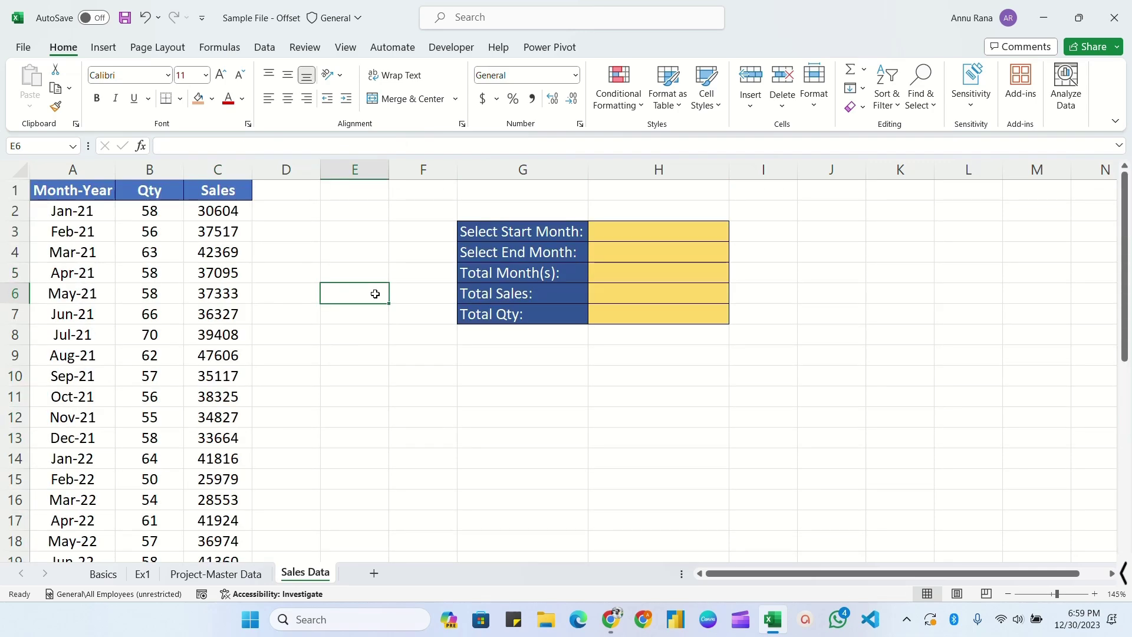
Add a List data validation to the Select Start Month cell H3, sourced from A2:A37, and browse its dropdown
{"action": "left_click", "coordinate": [646, 229]}
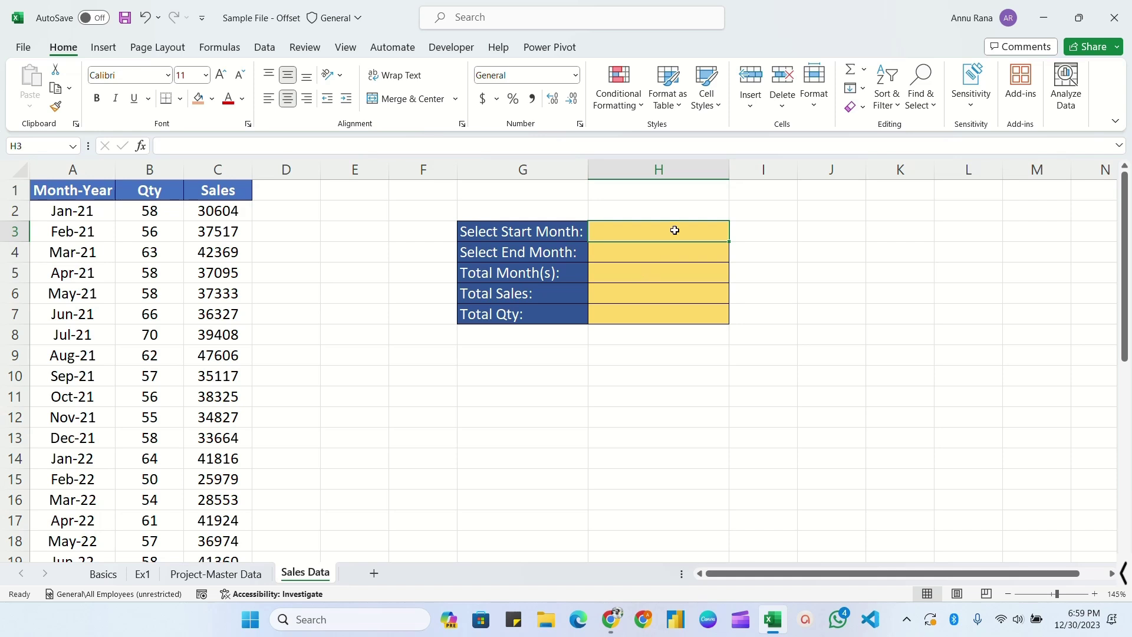
{"action": "left_click", "coordinate": [264, 47]}
{"action": "left_click", "coordinate": [804, 107]}
{"action": "left_click", "coordinate": [784, 234]}
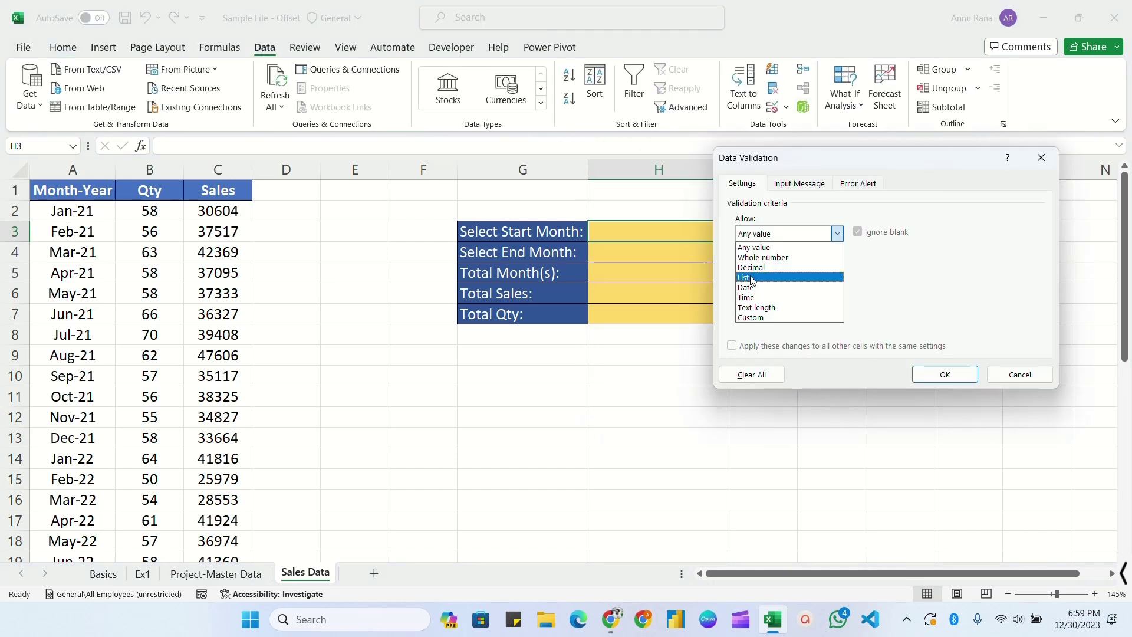
{"action": "left_click", "coordinate": [752, 278]}
{"action": "left_click", "coordinate": [69, 215]}
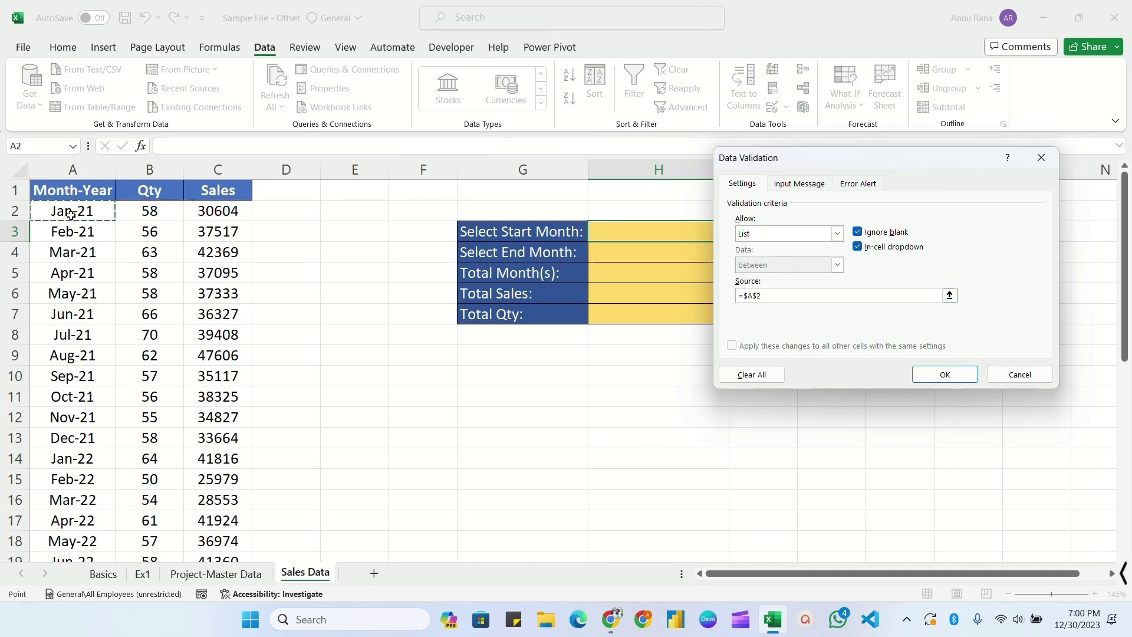
{"action": "key", "text": "ctrl+shift+Down"}
{"action": "left_click", "coordinate": [945, 375]}
{"action": "left_click", "coordinate": [735, 234]}
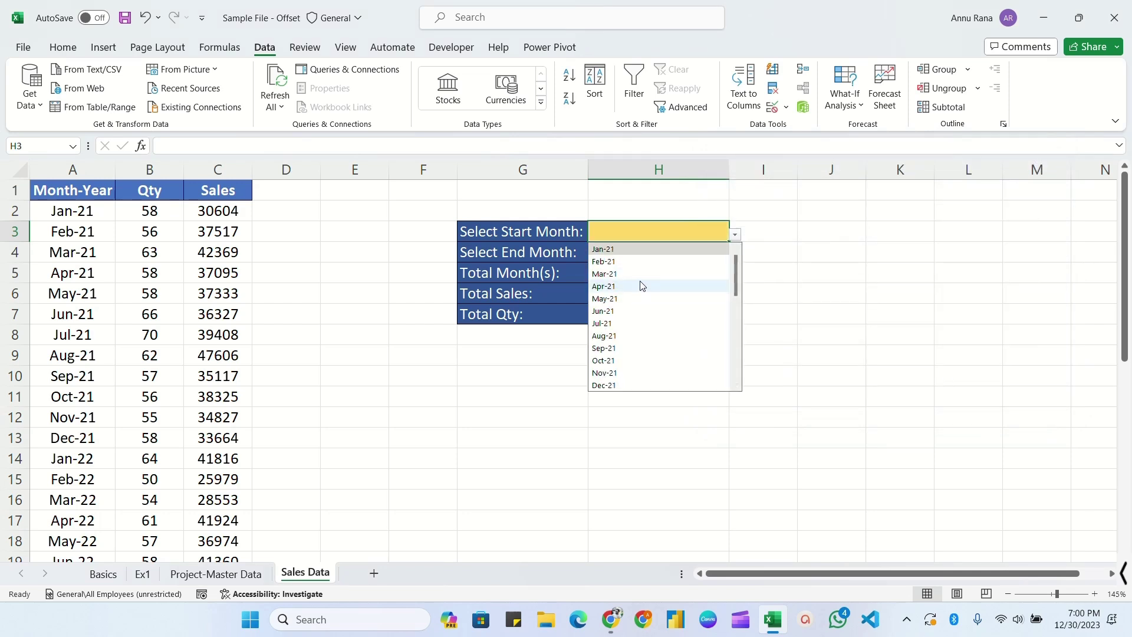
{"action": "scroll", "coordinate": [640, 298], "scroll_direction": "down", "scroll_amount": 5}
Extend the month dropdown from H3 to the Select End Month cell H4 and browse its list
{"action": "left_click", "coordinate": [711, 233]}
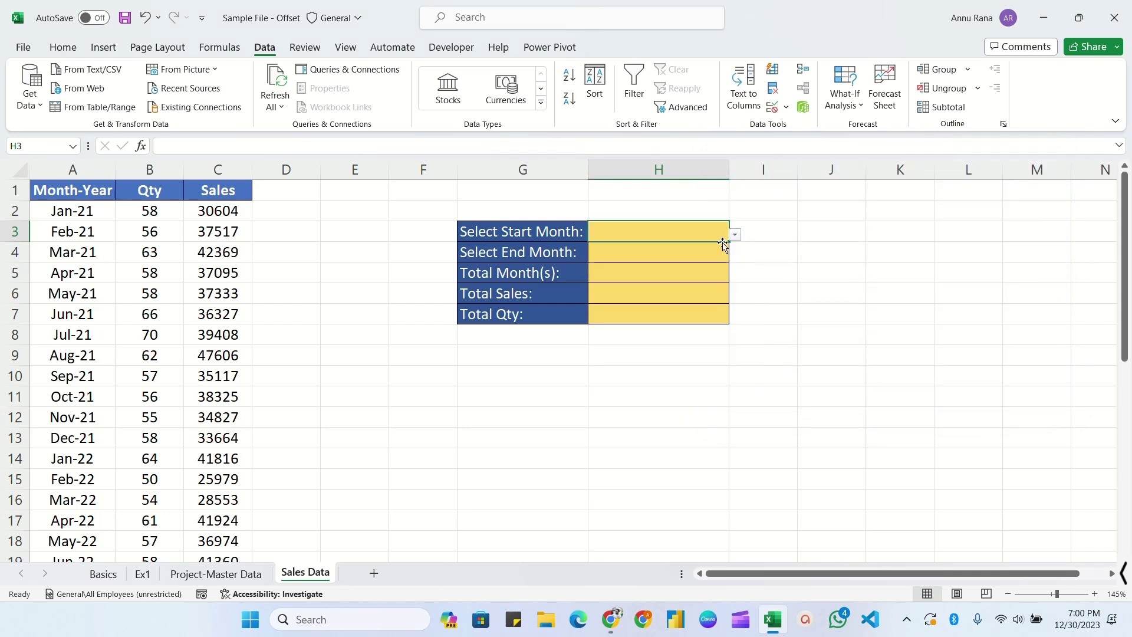
{"action": "left_click", "coordinate": [646, 249]}
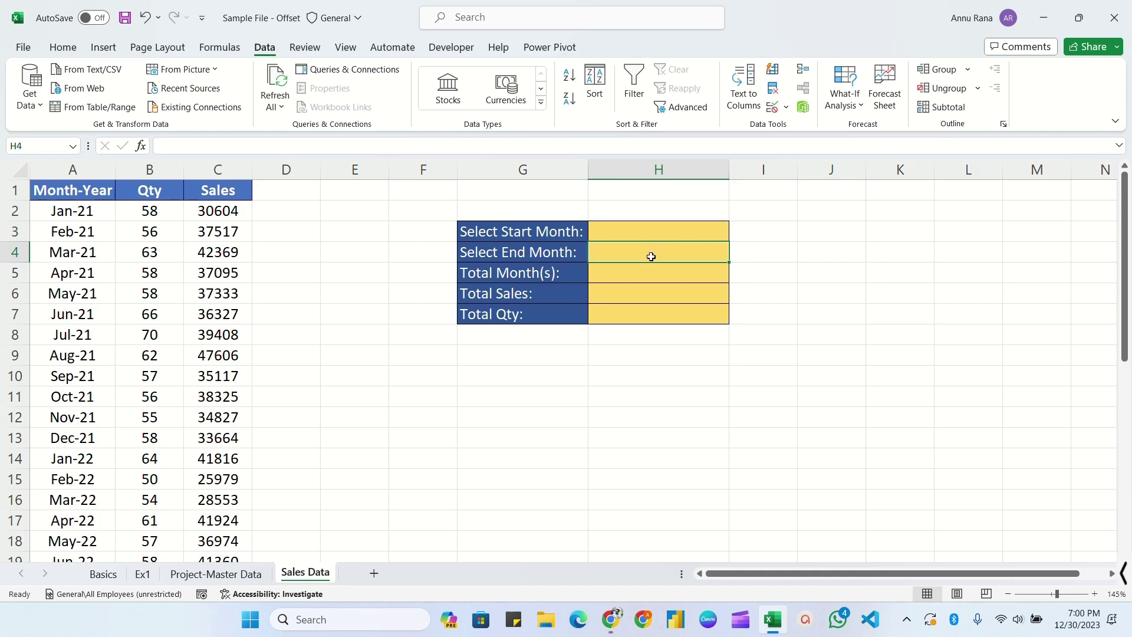
{"action": "left_click", "coordinate": [735, 256]}
{"action": "scroll", "coordinate": [664, 273], "scroll_direction": "down", "scroll_amount": 8}
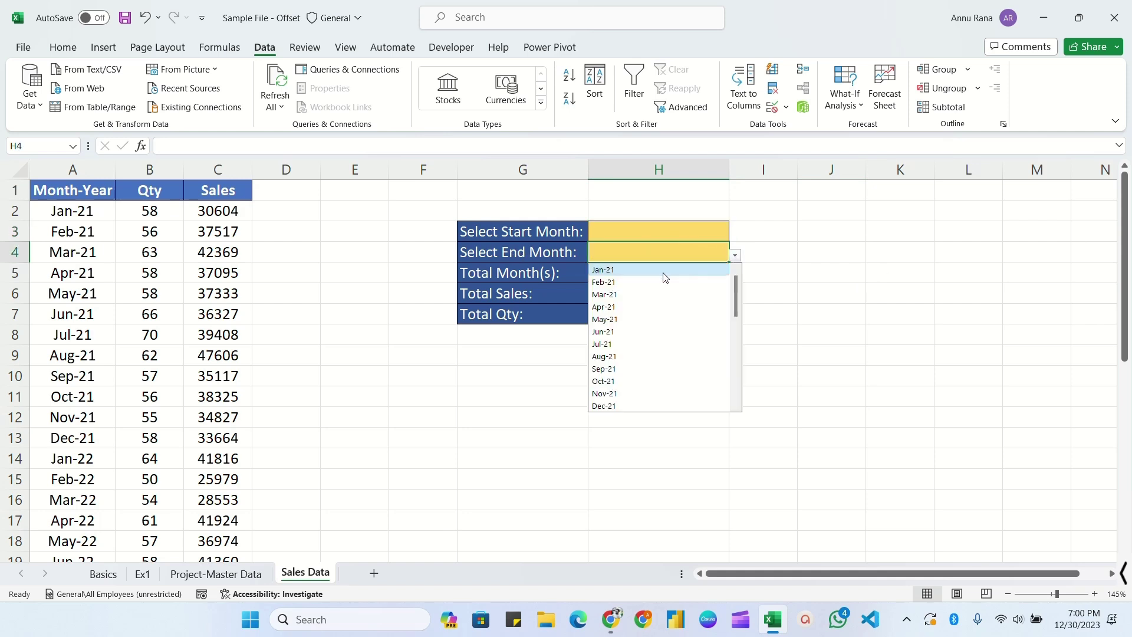
{"action": "scroll", "coordinate": [647, 323], "scroll_direction": "up", "scroll_amount": 4}
Choose Jan-21 as the start month in H3 and Feb-21 as the end month in H4
{"action": "left_click", "coordinate": [678, 232]}
{"action": "left_click", "coordinate": [735, 234]}
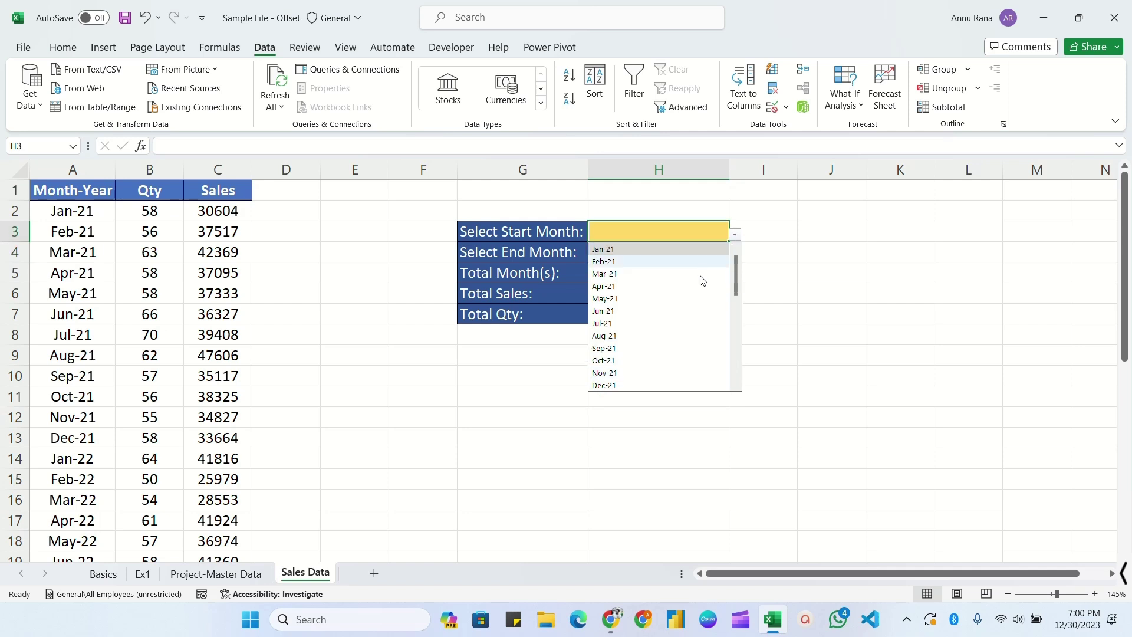
{"action": "scroll", "coordinate": [667, 313], "scroll_direction": "up", "scroll_amount": 5}
{"action": "left_click", "coordinate": [607, 249]}
{"action": "left_click", "coordinate": [628, 271]}
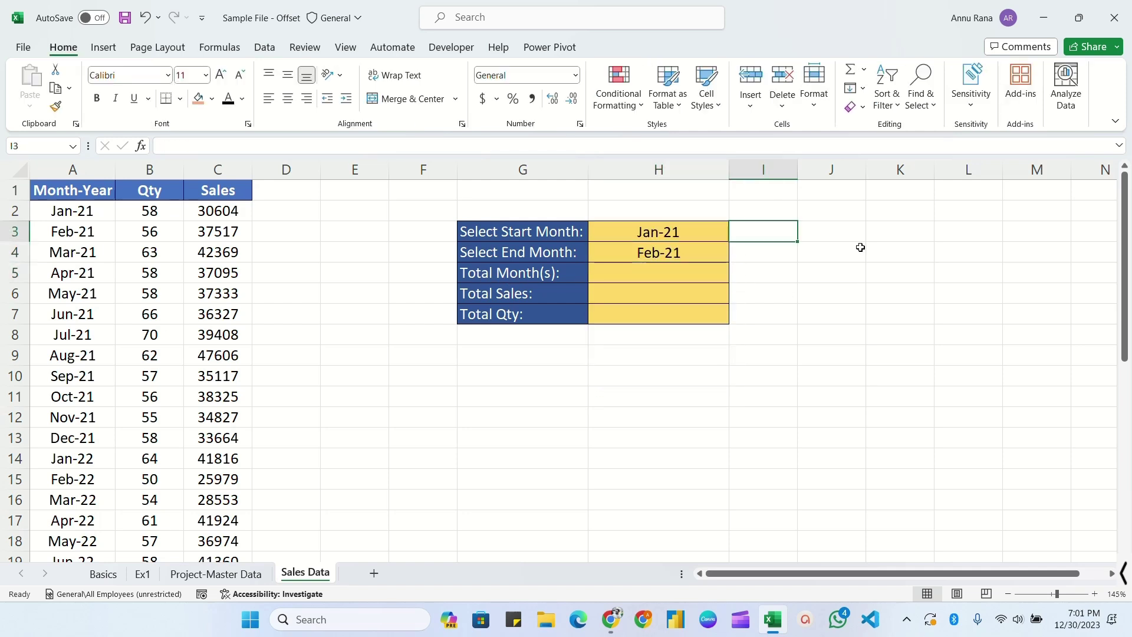
Enter =MATCH($H$3,$A$2#,0) in I3 to find the start month's position in the Month-Year list
{"action": "type", "text": "="}
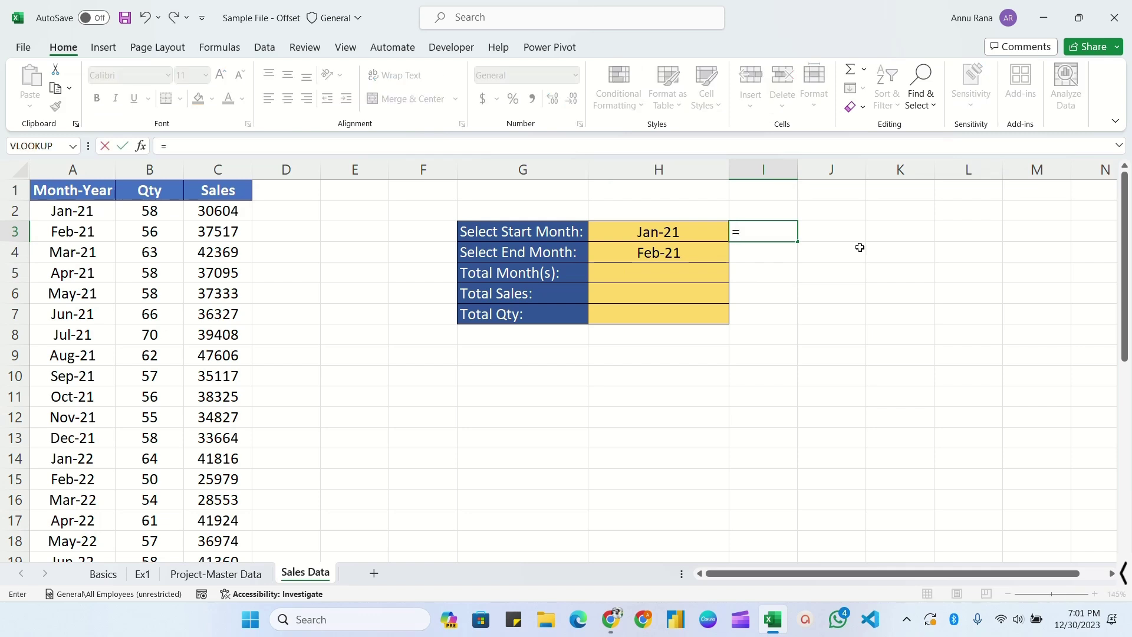
{"action": "type", "text": "MATCH("}
{"action": "left_click", "coordinate": [674, 231]}
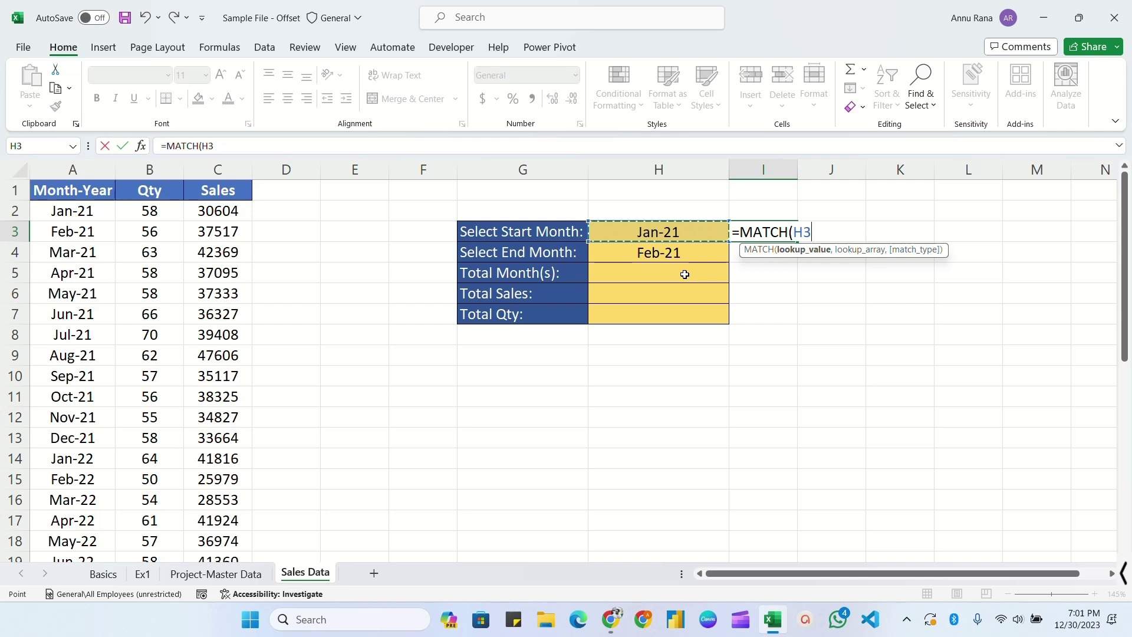
{"action": "key", "text": "F4"}
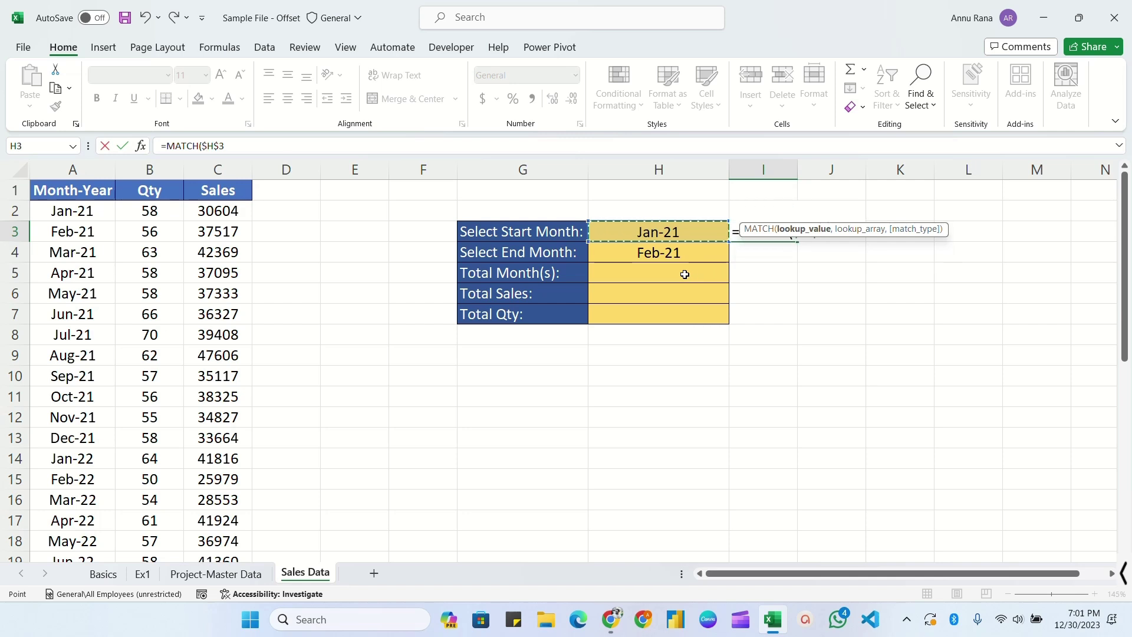
{"action": "type", "text": ","}
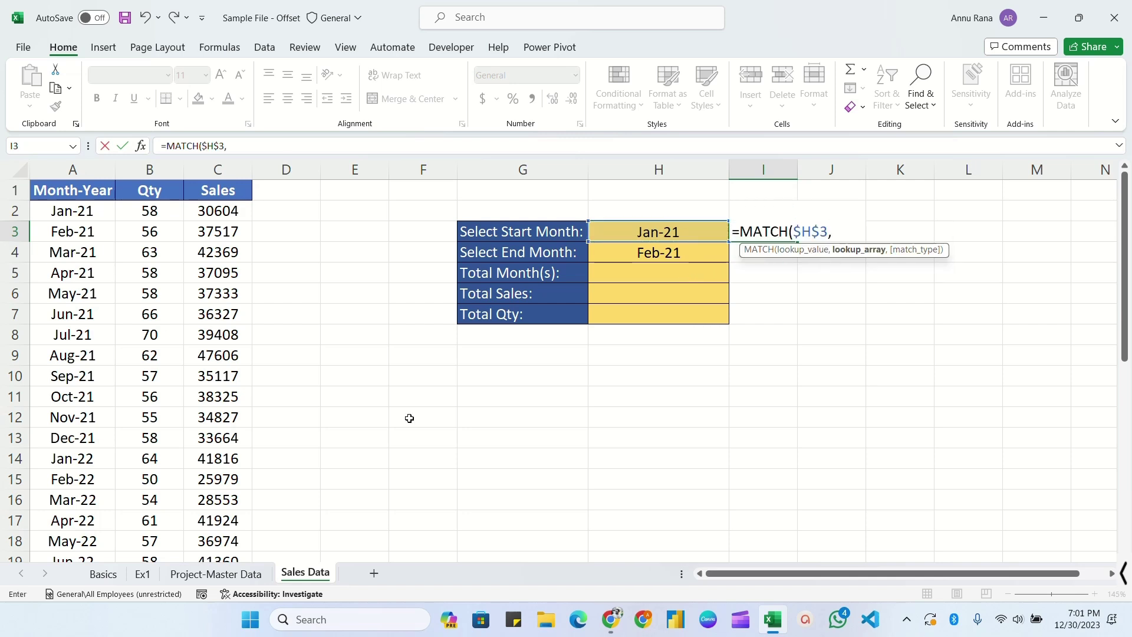
{"action": "left_click", "coordinate": [61, 211]}
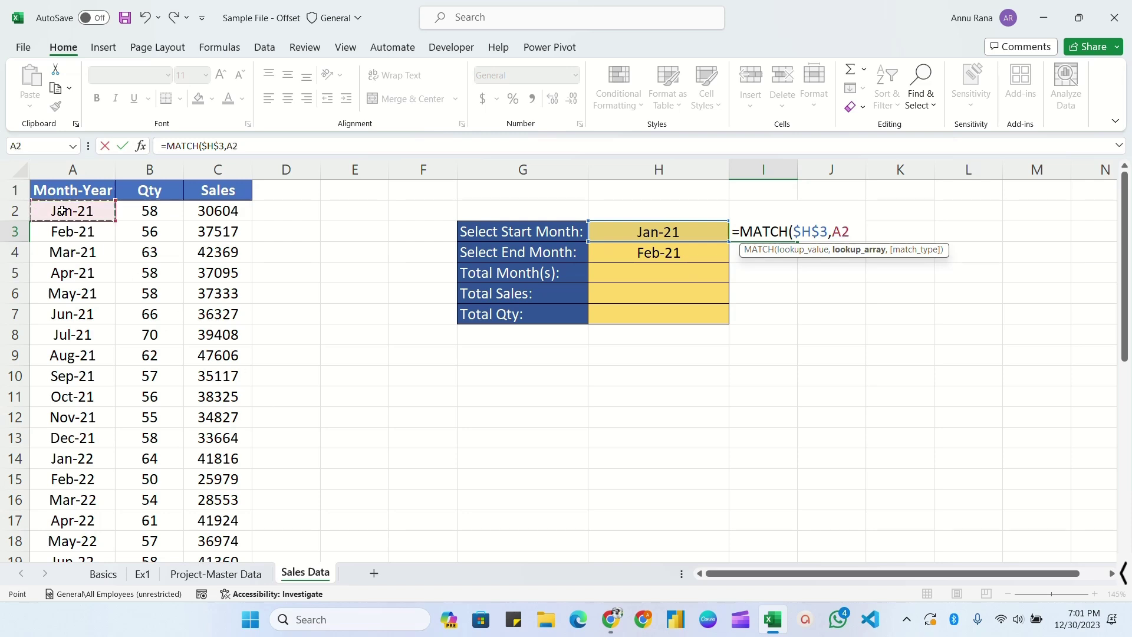
{"action": "key", "text": "F4"}
{"action": "type", "text": "#,"}
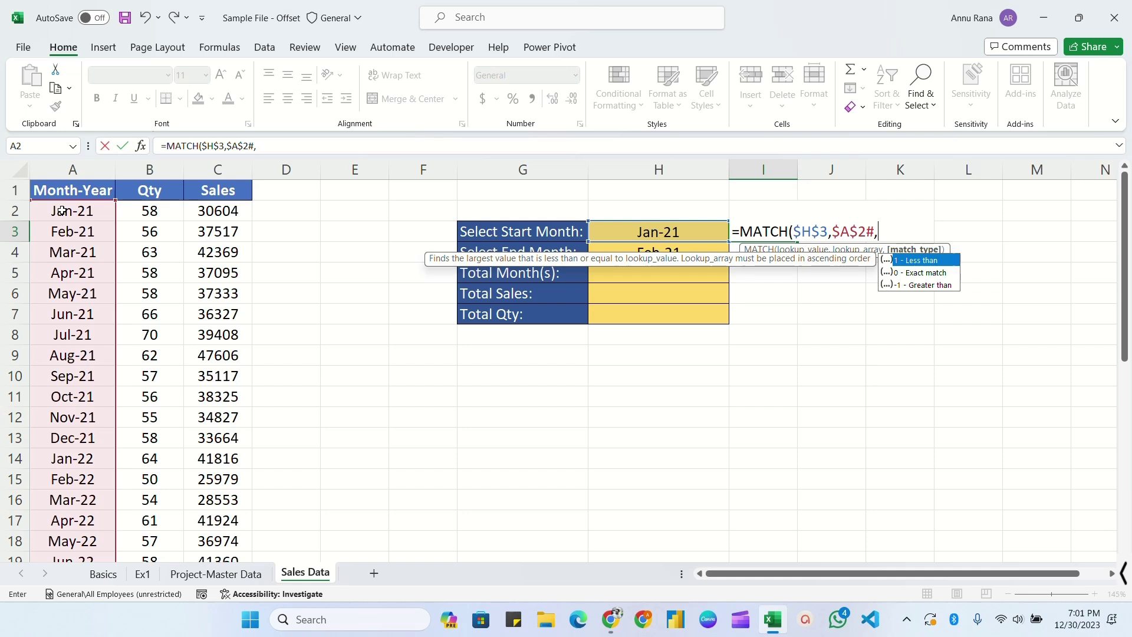
{"action": "type", "text": "0)"}
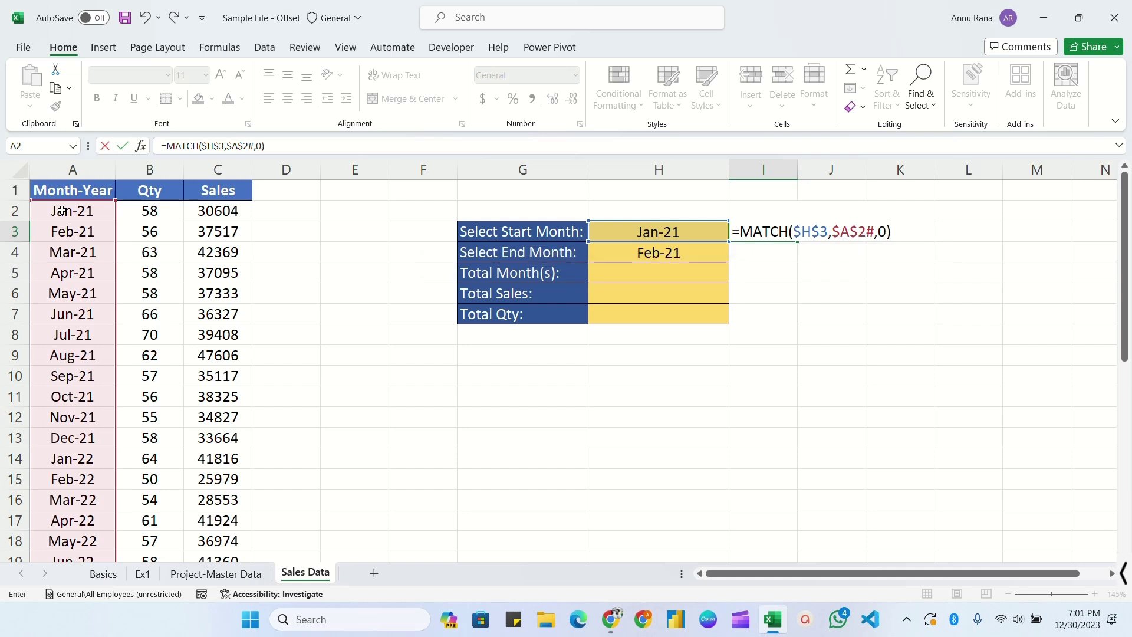
{"action": "key", "text": "Return"}
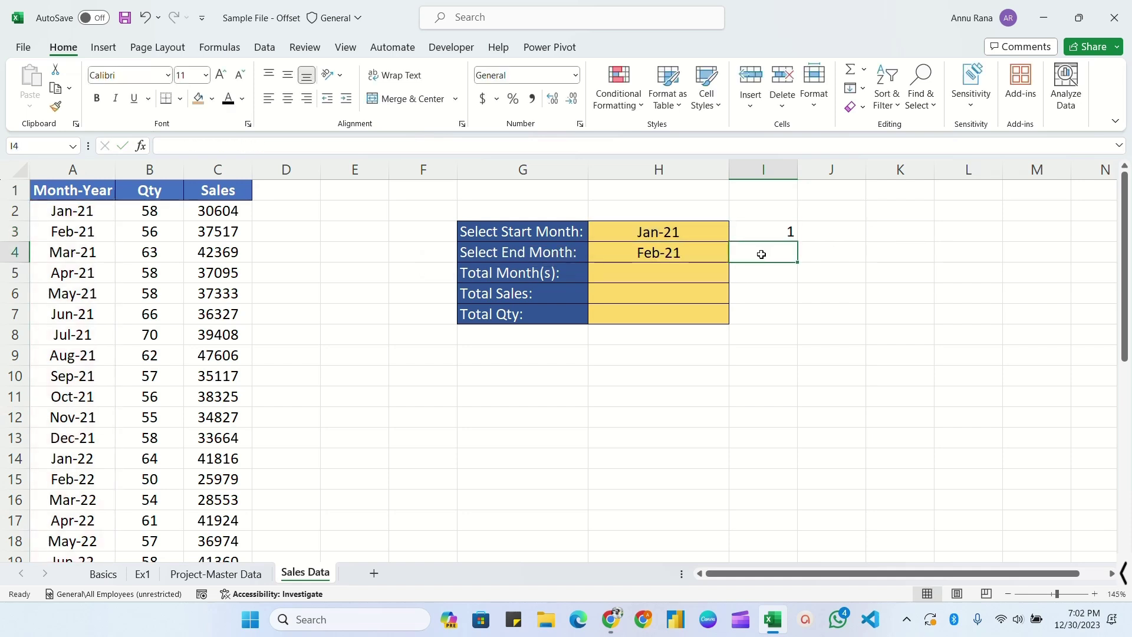
Copy the MATCH formula from I3 down to I4 and change its lookup value to the end month cell $H$4
{"action": "left_click", "coordinate": [792, 237]}
{"action": "left_click", "coordinate": [800, 245]}
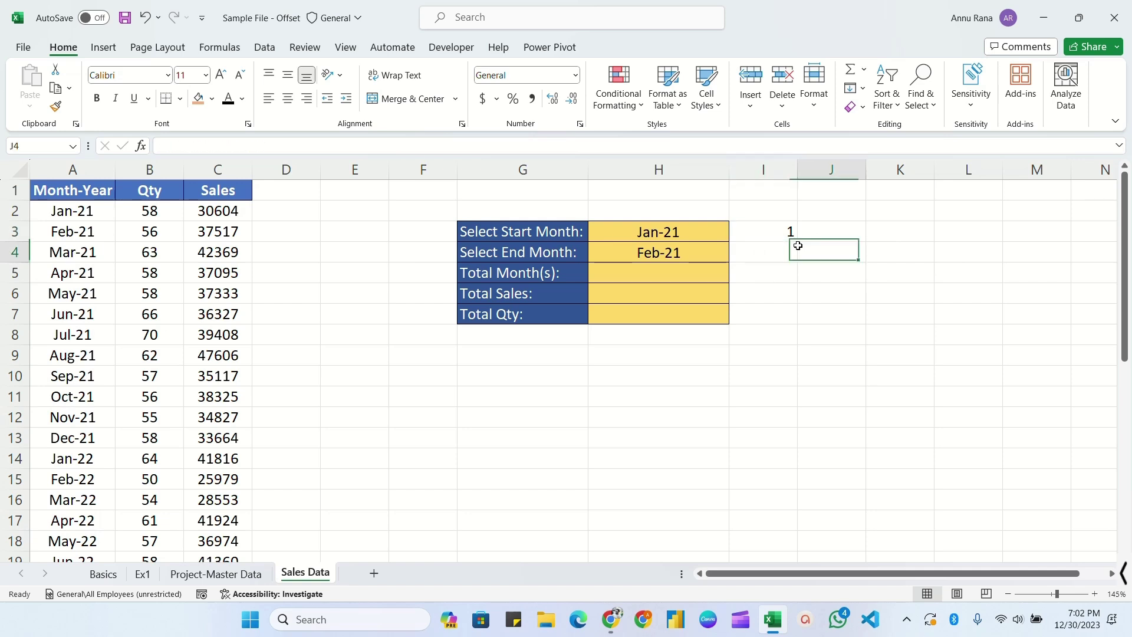
{"action": "left_click", "coordinate": [792, 237]}
{"action": "left_click_drag", "start_coordinate": [797, 242], "coordinate": [795, 261]}
{"action": "double_click", "coordinate": [771, 254]}
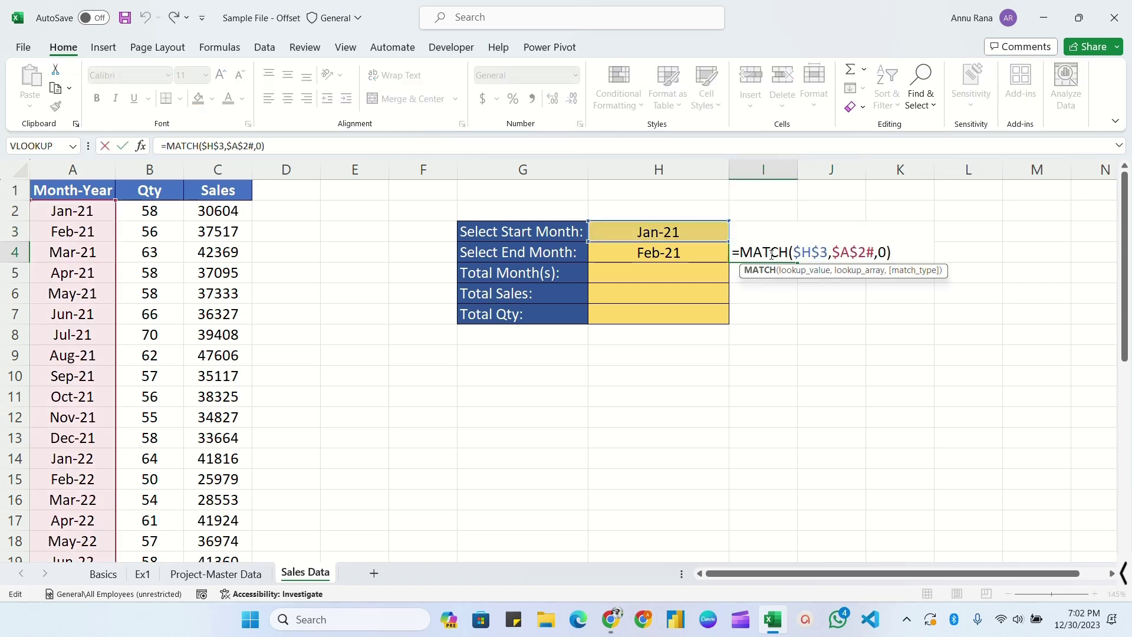
{"action": "left_click", "coordinate": [829, 252]}
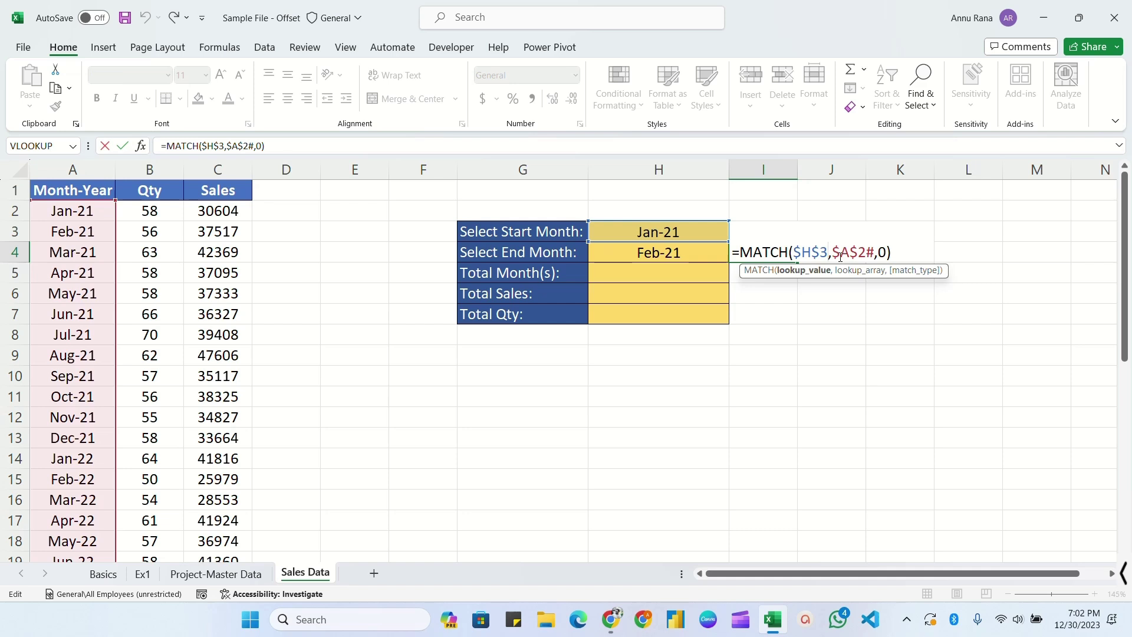
{"action": "key", "text": "BackSpace"}
{"action": "type", "text": "4"}
{"action": "key", "text": "Return"}
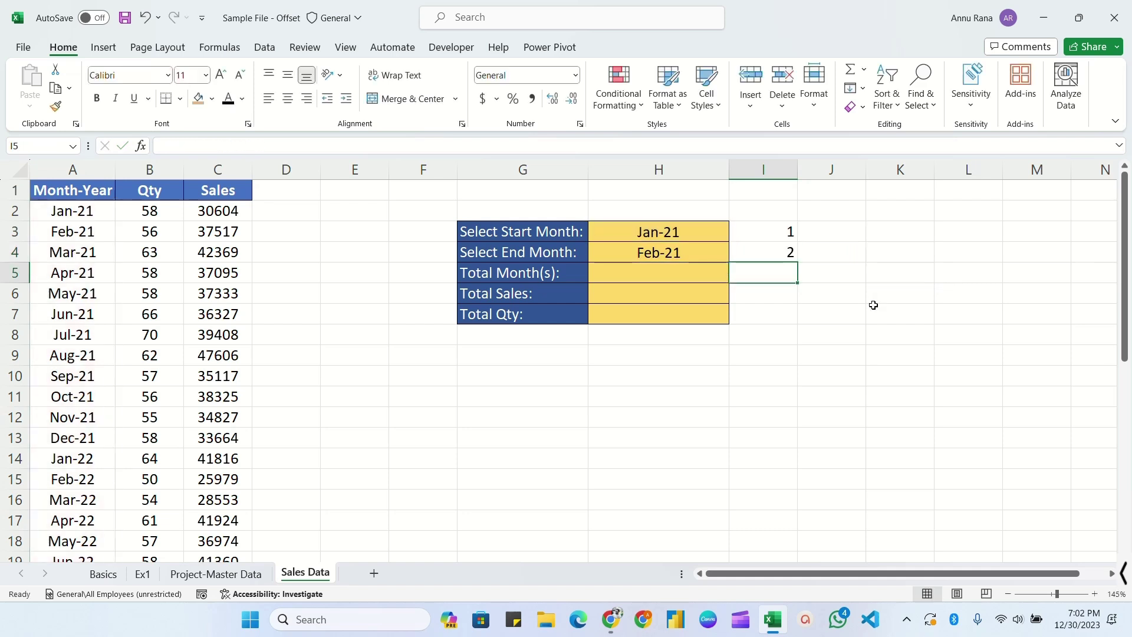
{"action": "left_click", "coordinate": [649, 232]}
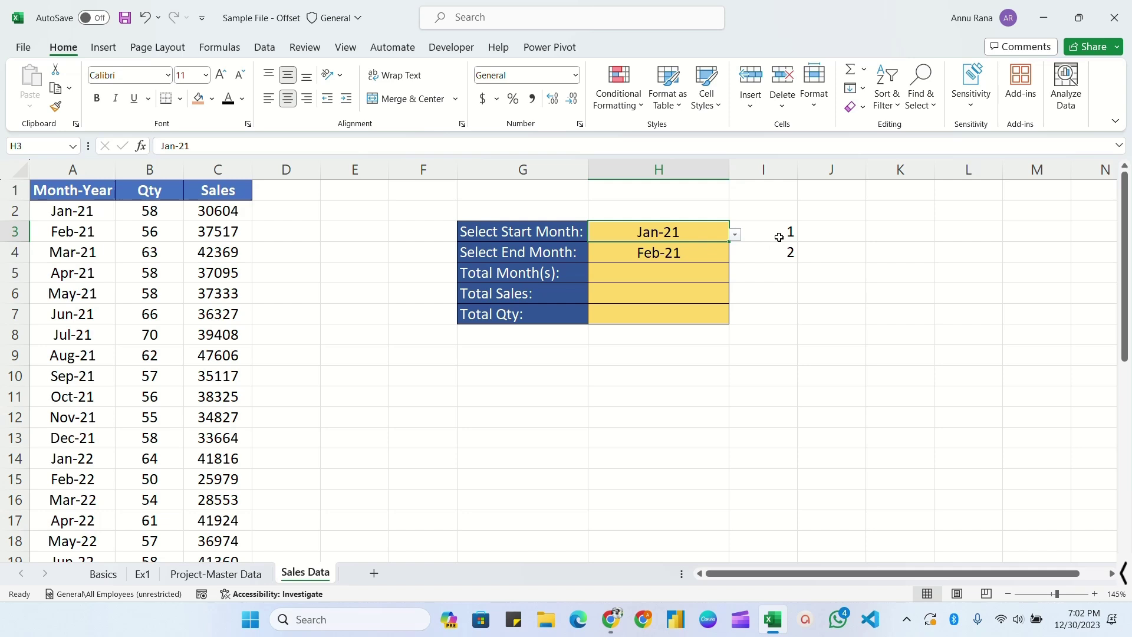
{"action": "left_click", "coordinate": [779, 239]}
{"action": "left_click", "coordinate": [677, 253]}
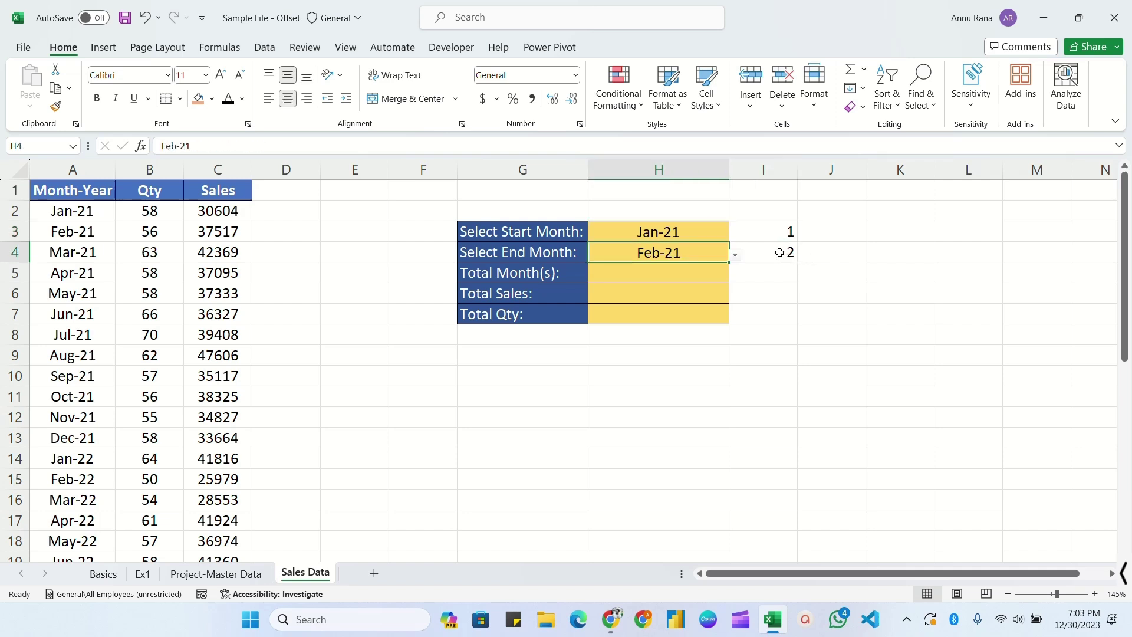
{"action": "left_click", "coordinate": [782, 253]}
Calculate the Total Month(s) in H5 with the formula =I4-I3+1
{"action": "left_click", "coordinate": [667, 272]}
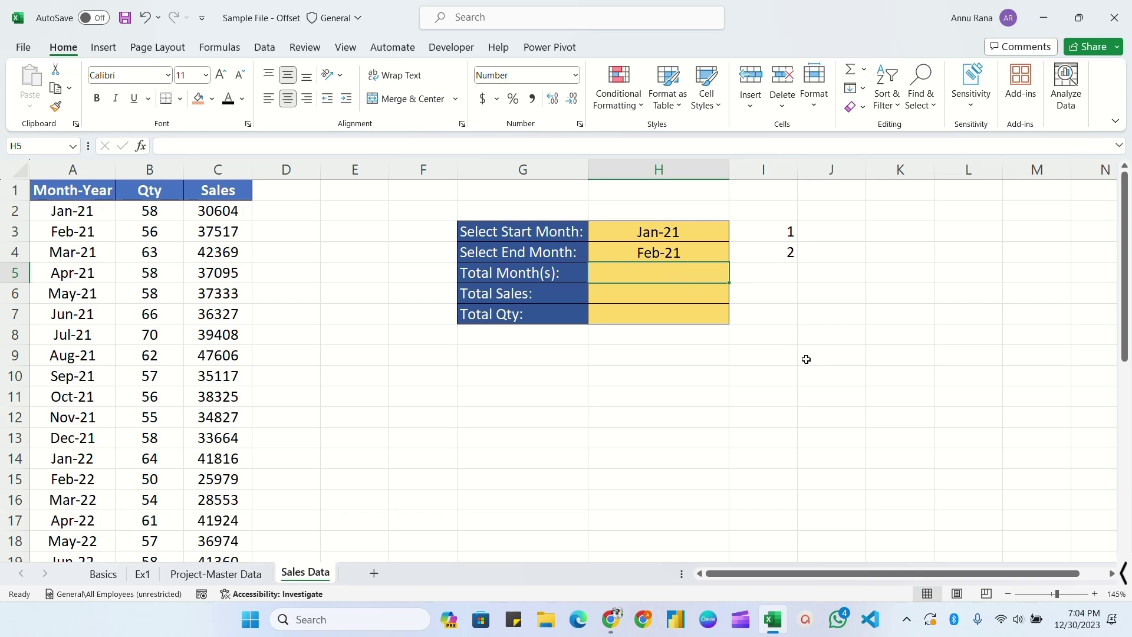
{"action": "type", "text": "="}
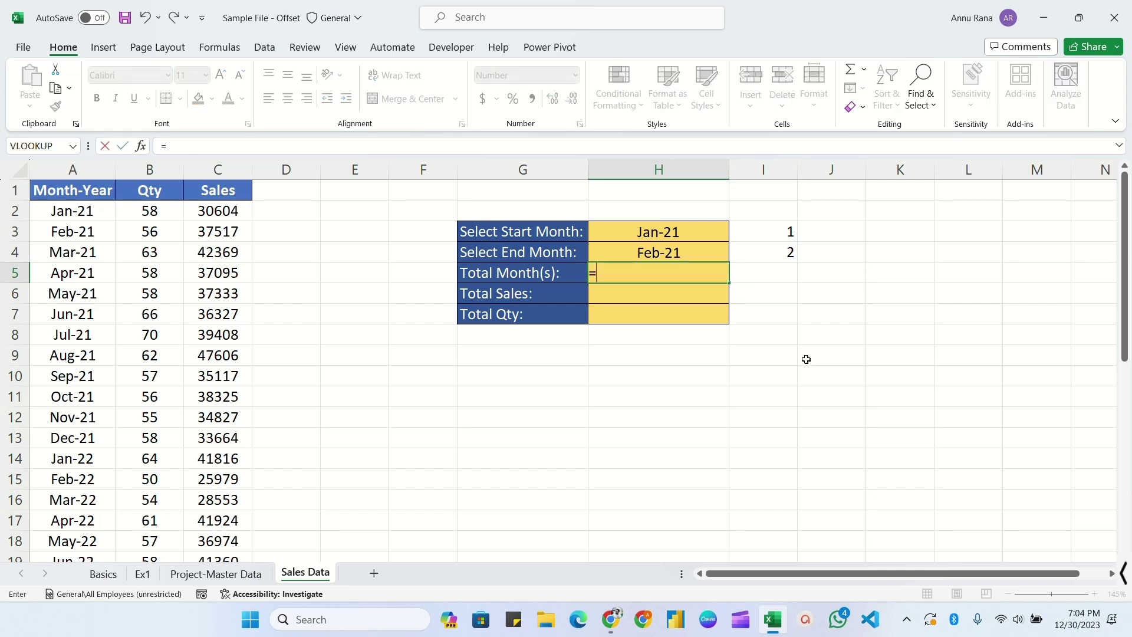
{"action": "left_click", "coordinate": [766, 253]}
{"action": "type", "text": "-"}
{"action": "left_click", "coordinate": [765, 232]}
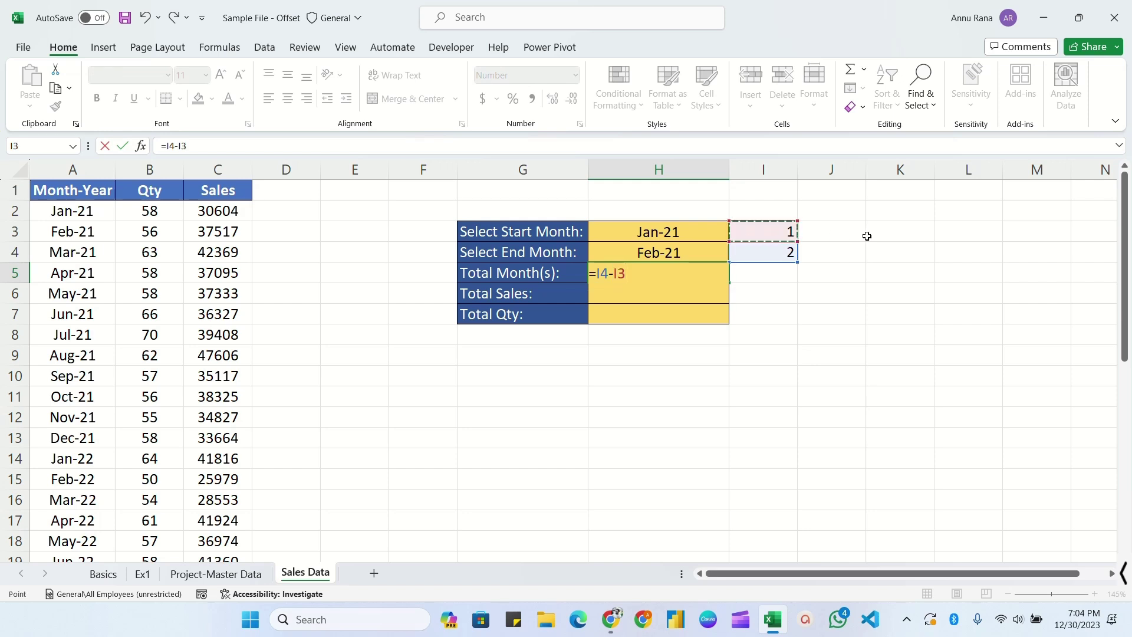
{"action": "type", "text": "+1"}
{"action": "key", "text": "Return"}
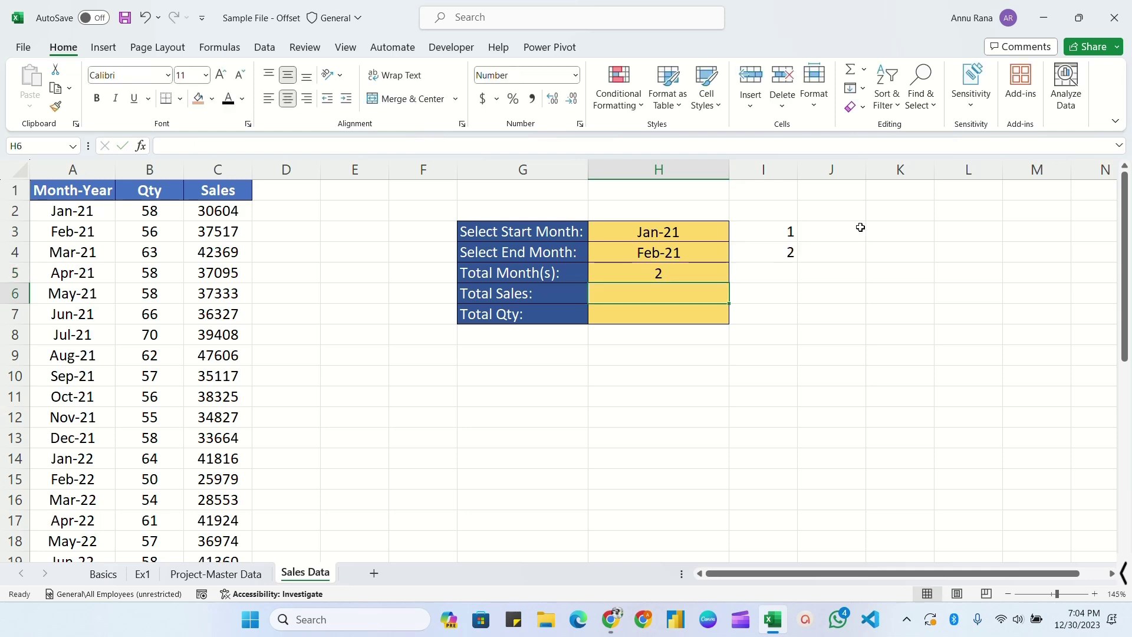
Choose Mar-21 as the end month in H4 and check the Total Month(s) result in H5
{"action": "left_click", "coordinate": [661, 270]}
{"action": "left_click", "coordinate": [681, 253]}
{"action": "left_click", "coordinate": [735, 255]}
{"action": "left_click", "coordinate": [610, 291]}
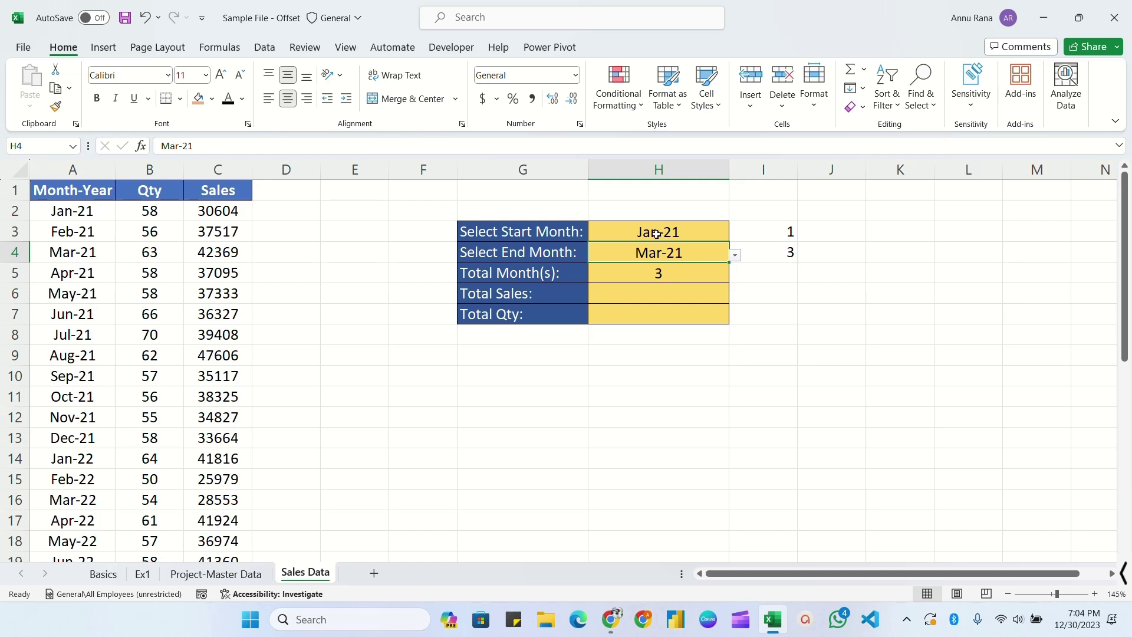
{"action": "left_click", "coordinate": [653, 271]}
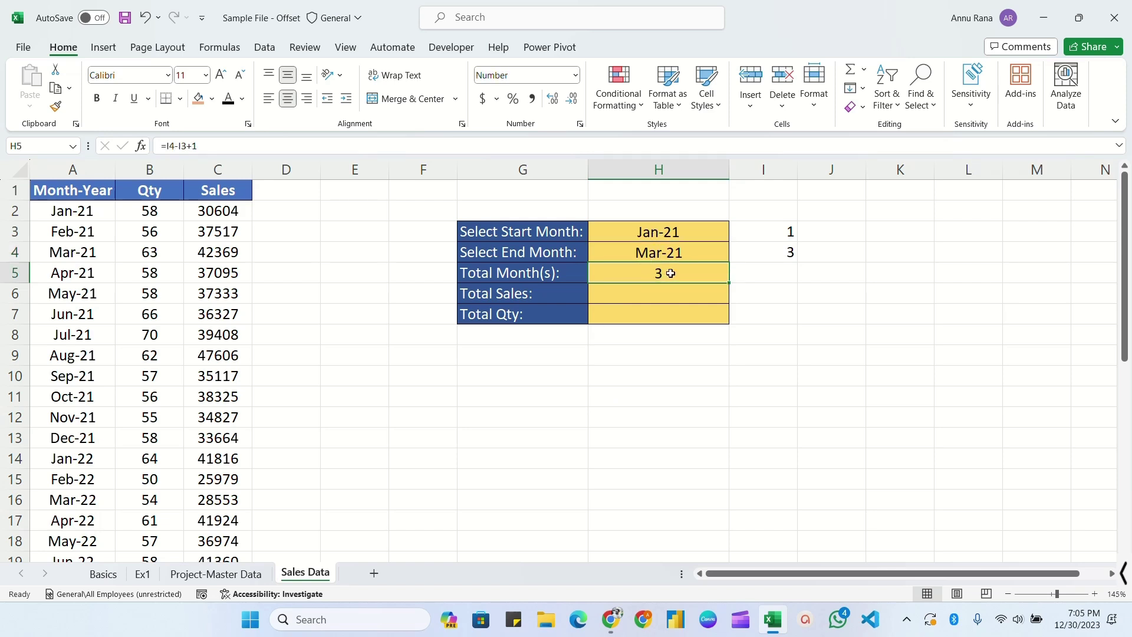
Try Aug-21 as the start month in H3 to test a reversed period, and restore it to Jan-21
{"action": "left_click", "coordinate": [713, 251]}
{"action": "left_click", "coordinate": [722, 233]}
{"action": "left_click", "coordinate": [735, 234]}
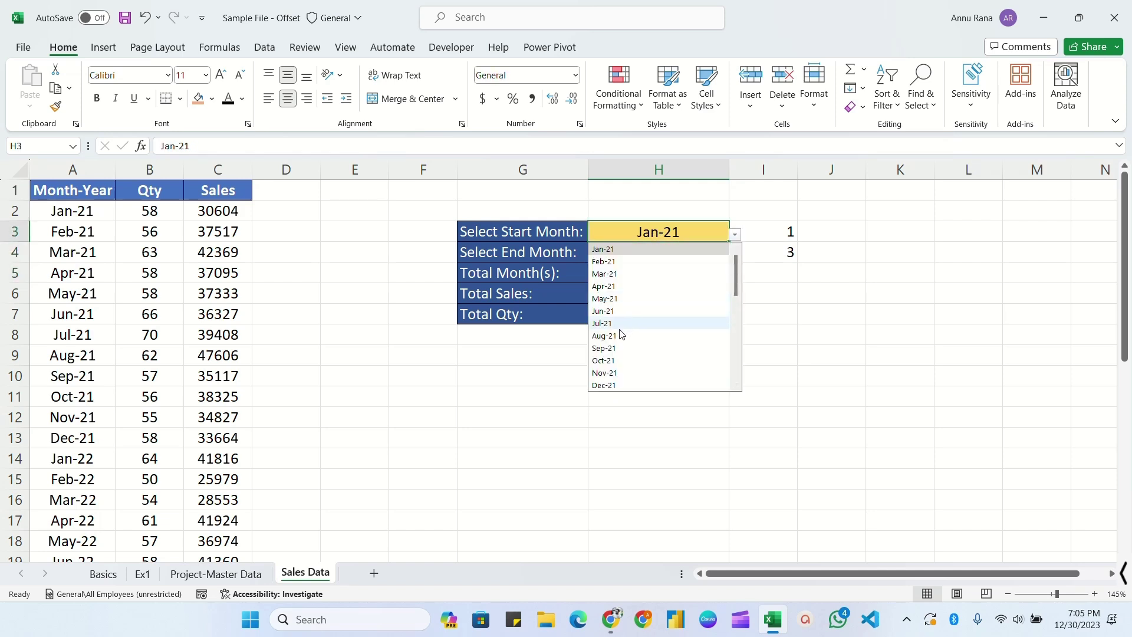
{"action": "left_click", "coordinate": [621, 335]}
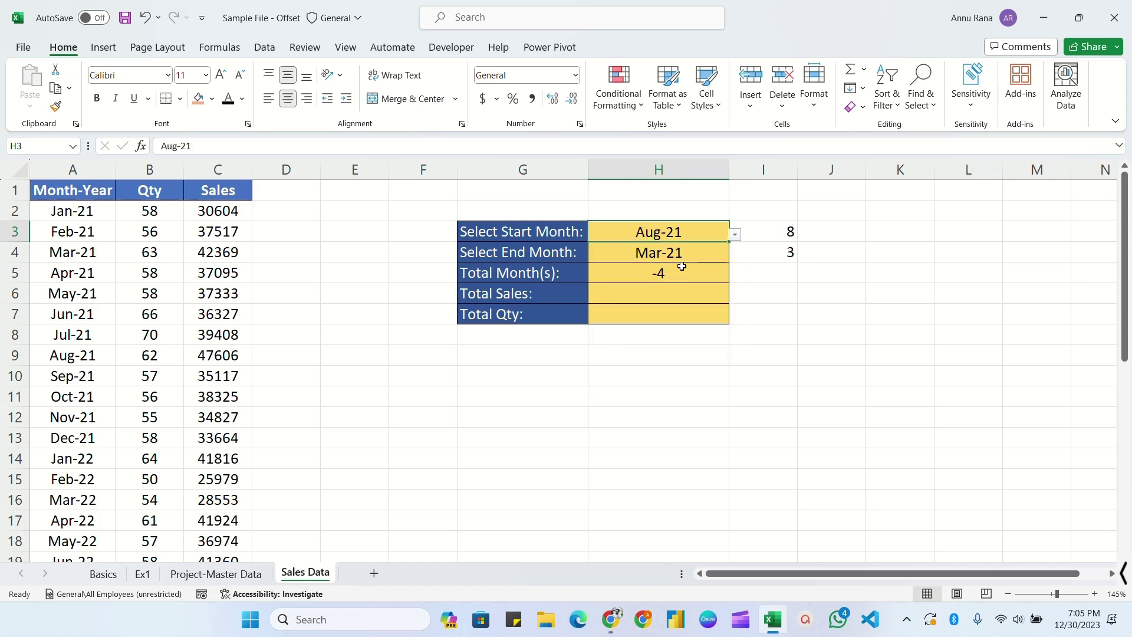
{"action": "left_click", "coordinate": [735, 233]}
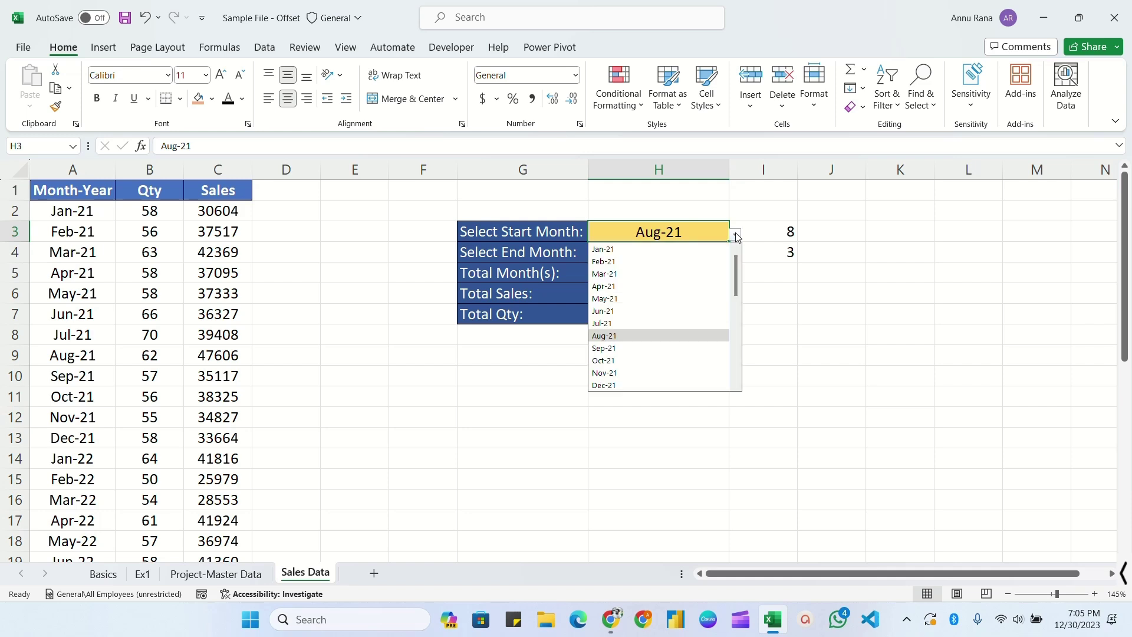
{"action": "left_click", "coordinate": [642, 248]}
Change the Total Month(s) formula in H5 to =IF(I4>I3,I4-I3+1,"Select Valid Range")
{"action": "left_click", "coordinate": [659, 275]}
{"action": "double_click", "coordinate": [659, 276]}
{"action": "key", "text": "Home"}
{"action": "key", "text": "Right"}
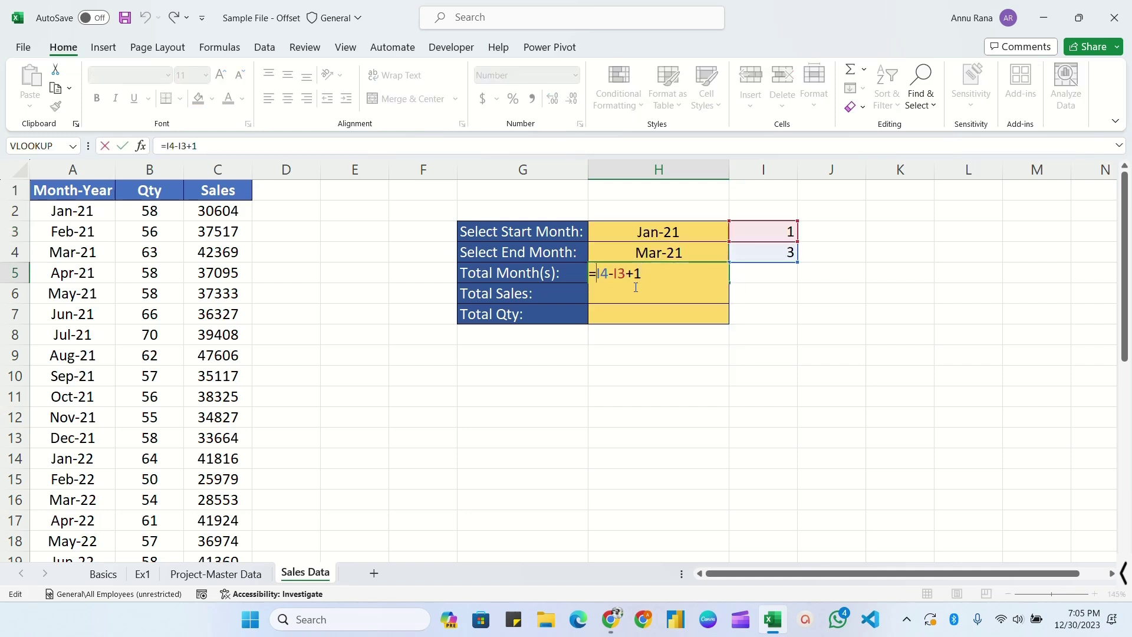
{"action": "type", "text": "IF("}
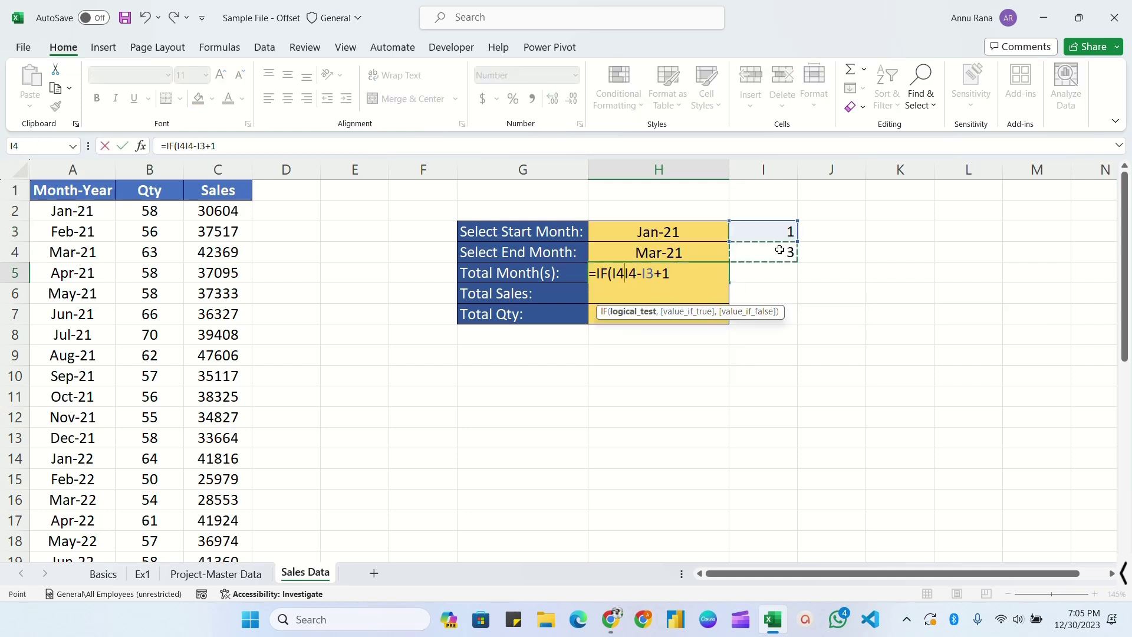
{"action": "left_click", "coordinate": [782, 251]}
{"action": "type", "text": ">"}
{"action": "left_click", "coordinate": [779, 231]}
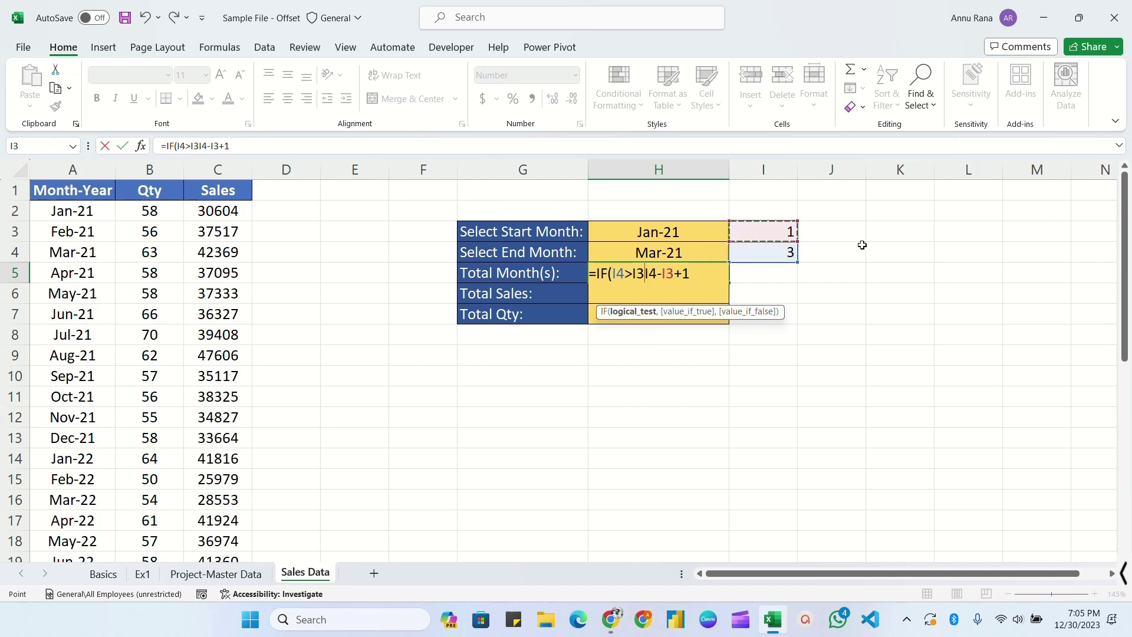
{"action": "type", "text": ",I4-I3+1"}
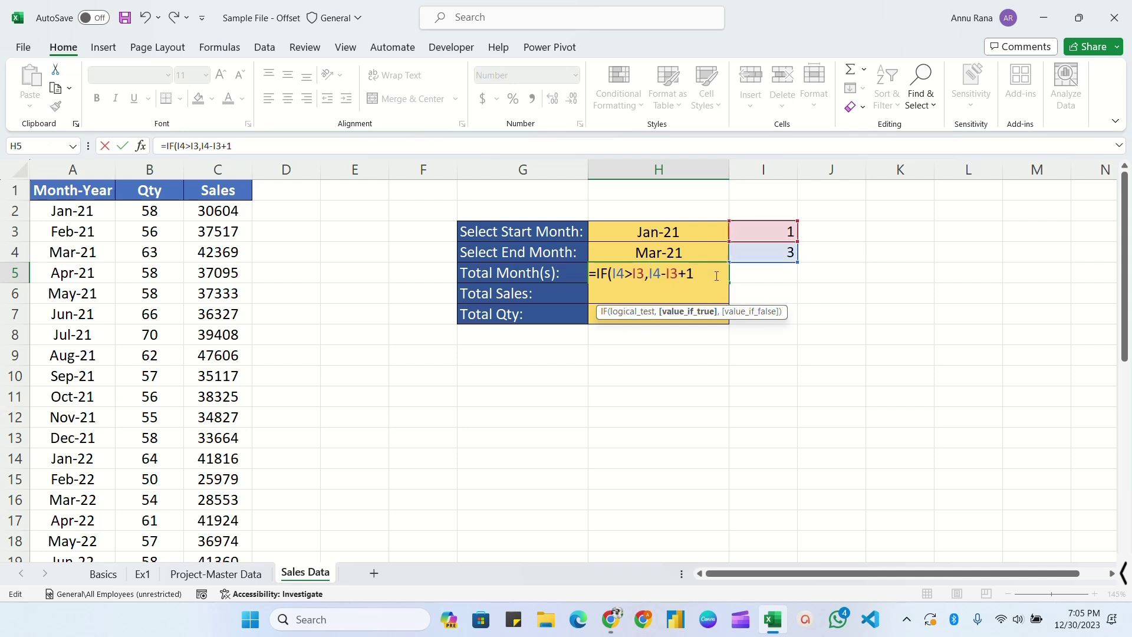
{"action": "type", "text": ",\"Select "}
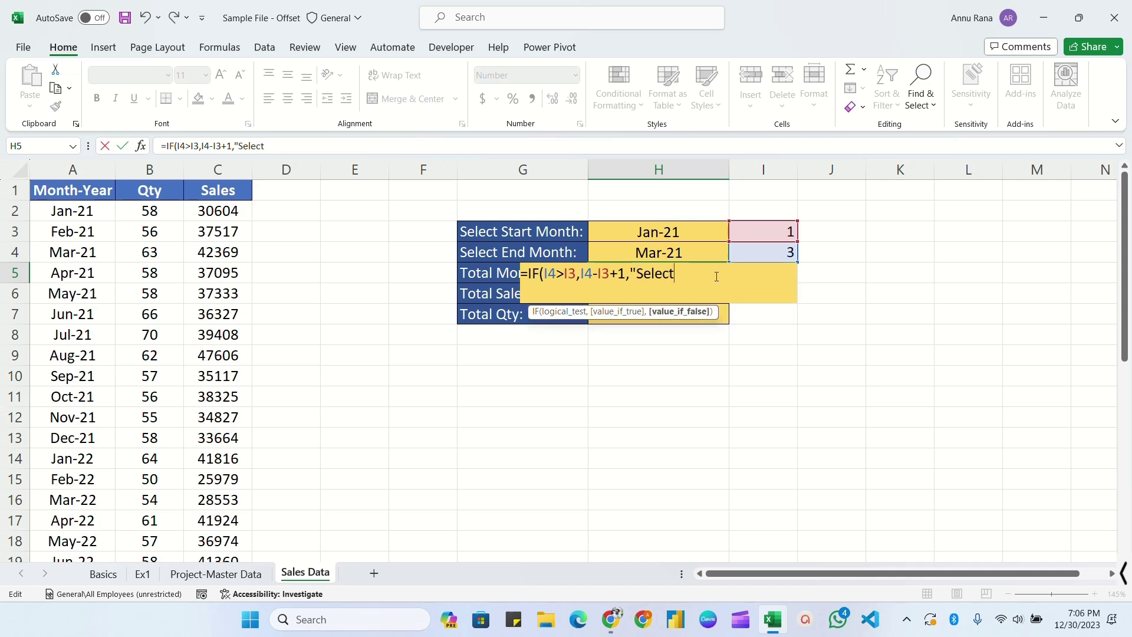
{"action": "type", "text": "Valid Range\")"}
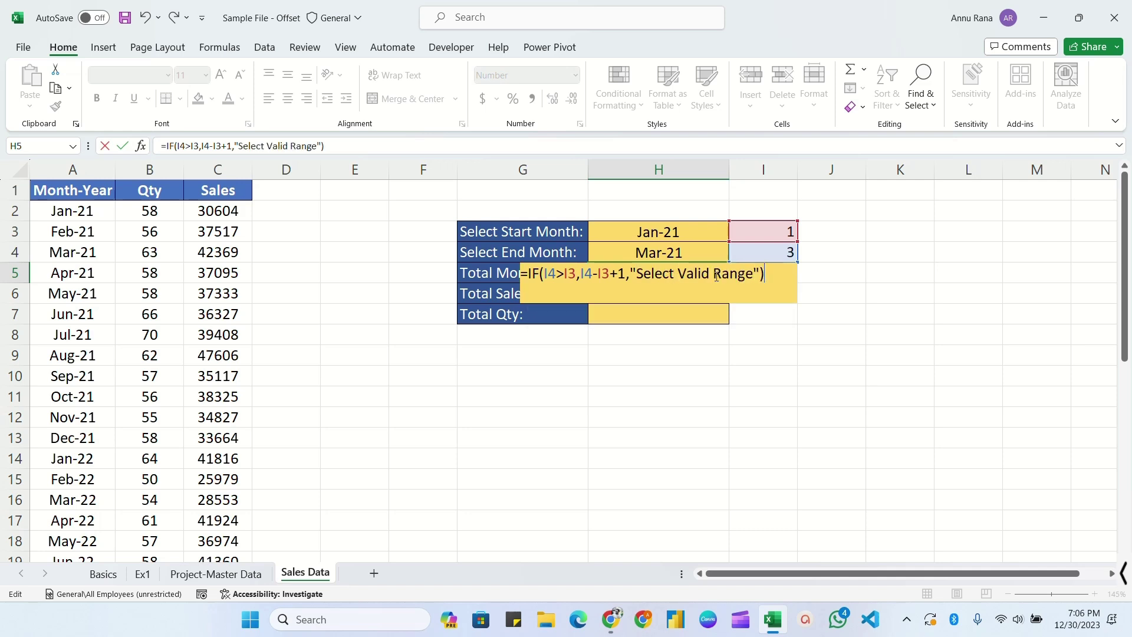
{"action": "key", "text": "Return"}
Choose Jul-21 as the start month in H3 and Nov-21 as the end month in H4
{"action": "left_click", "coordinate": [715, 227]}
{"action": "left_click", "coordinate": [734, 235]}
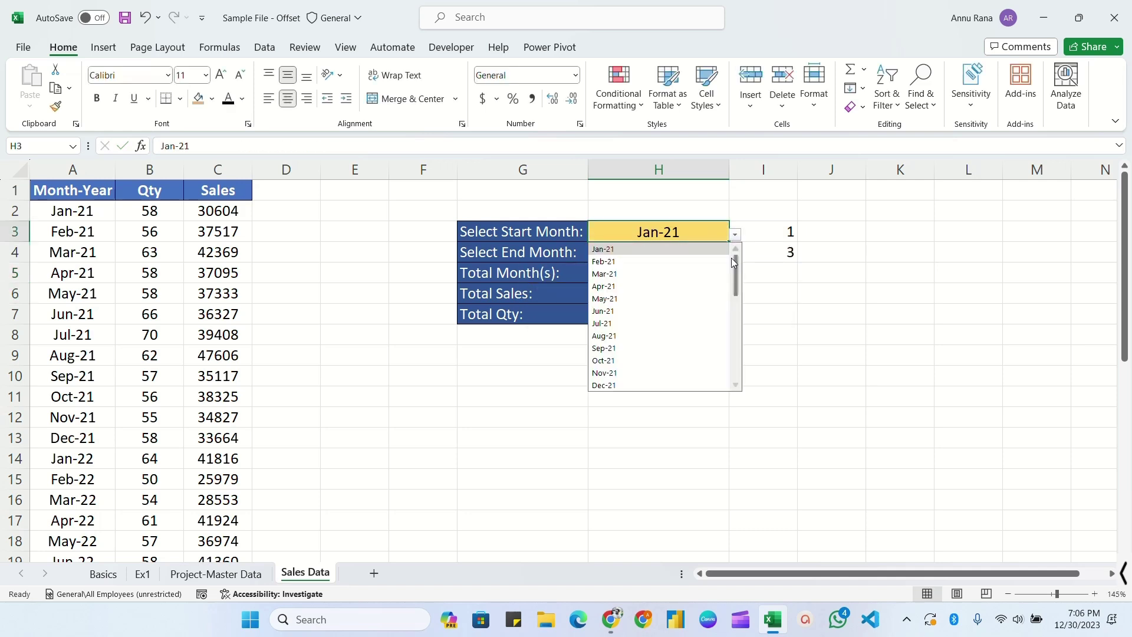
{"action": "left_click", "coordinate": [603, 323]}
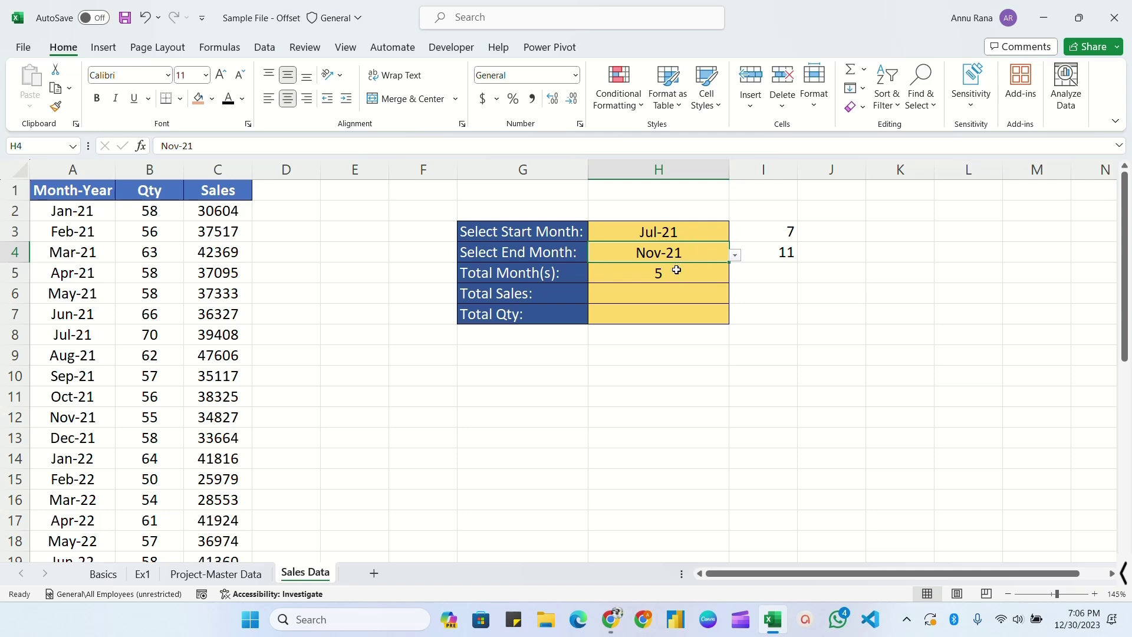
Enter =OFFSET($C$1,$I$3,0,$H$5,1) in the Total Sales cell H6
{"action": "left_click", "coordinate": [654, 293]}
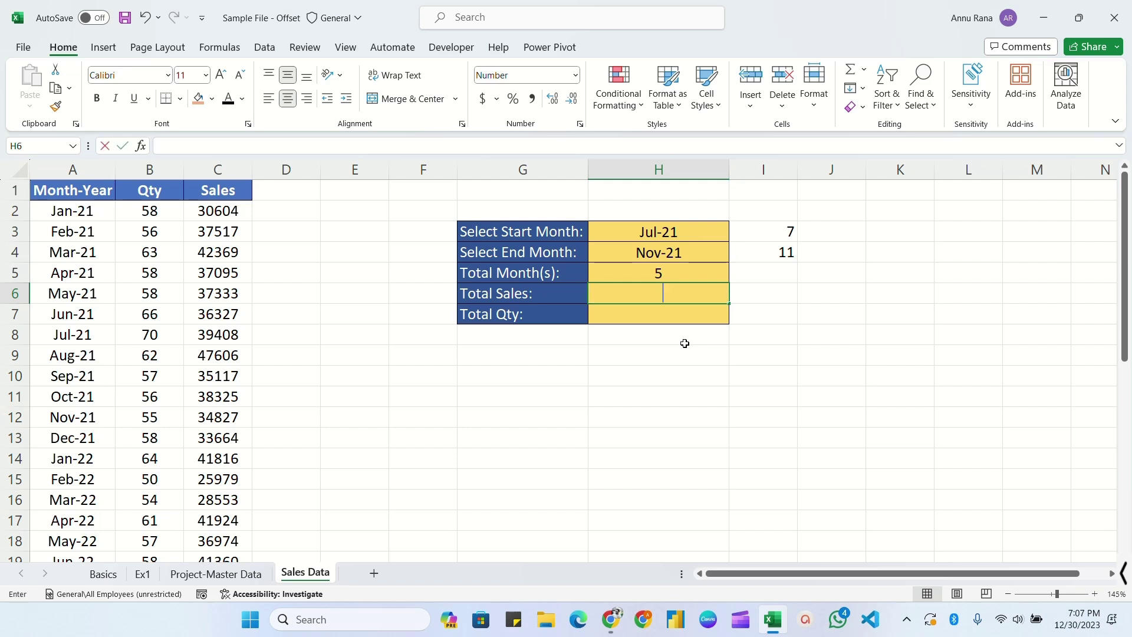
{"action": "type", "text": "=off"}
{"action": "key", "text": "Tab"}
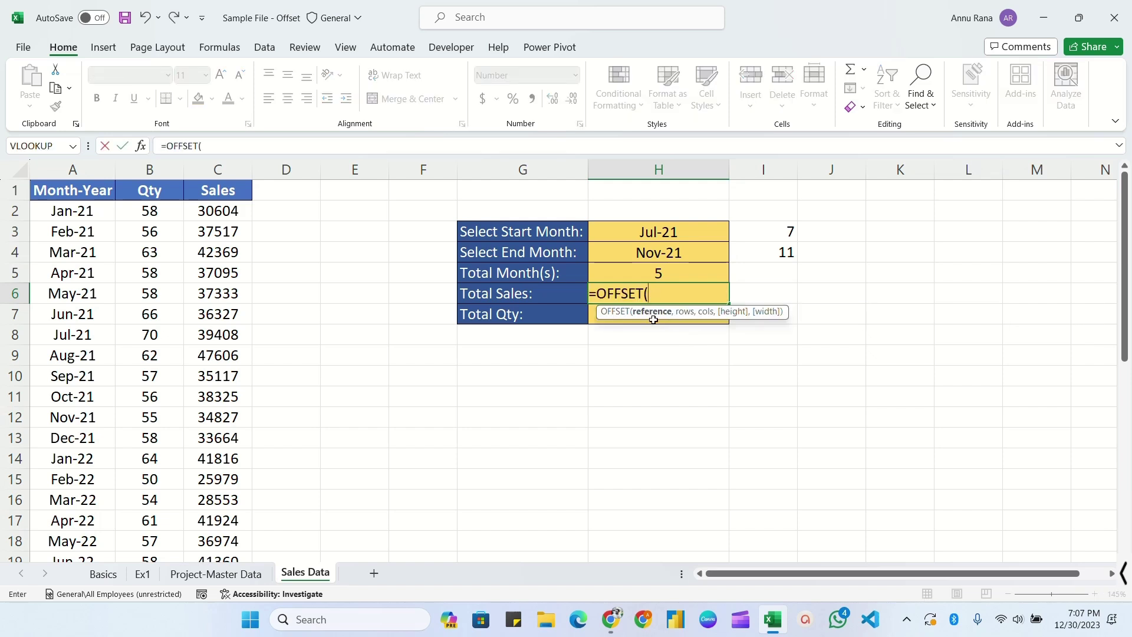
{"action": "left_click", "coordinate": [217, 190]}
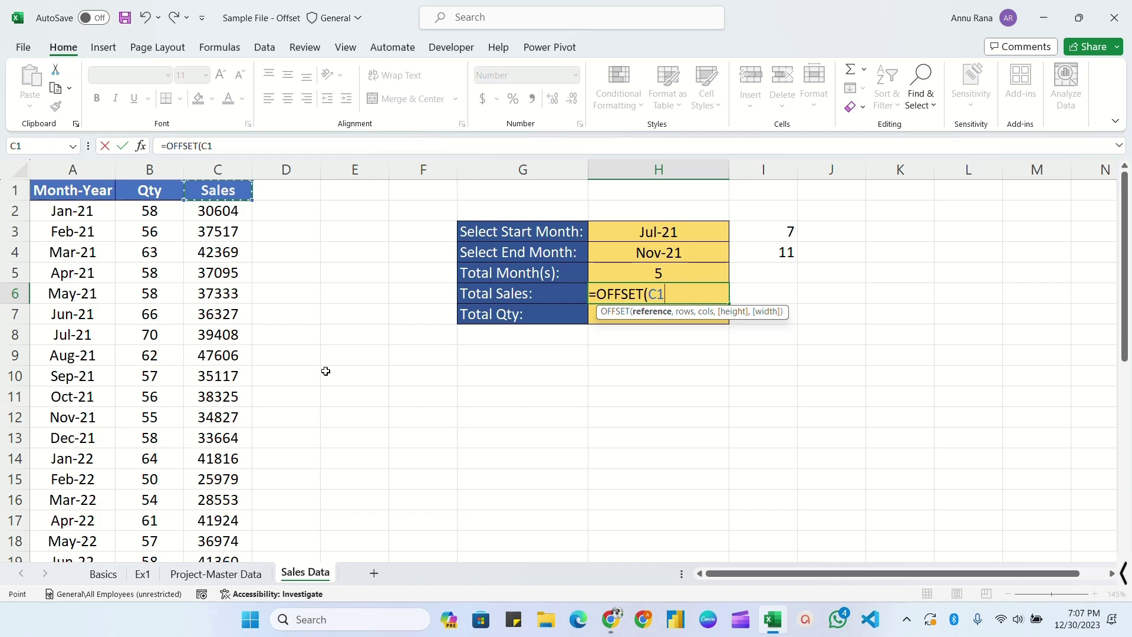
{"action": "key", "text": "F4"}
{"action": "type", "text": ","}
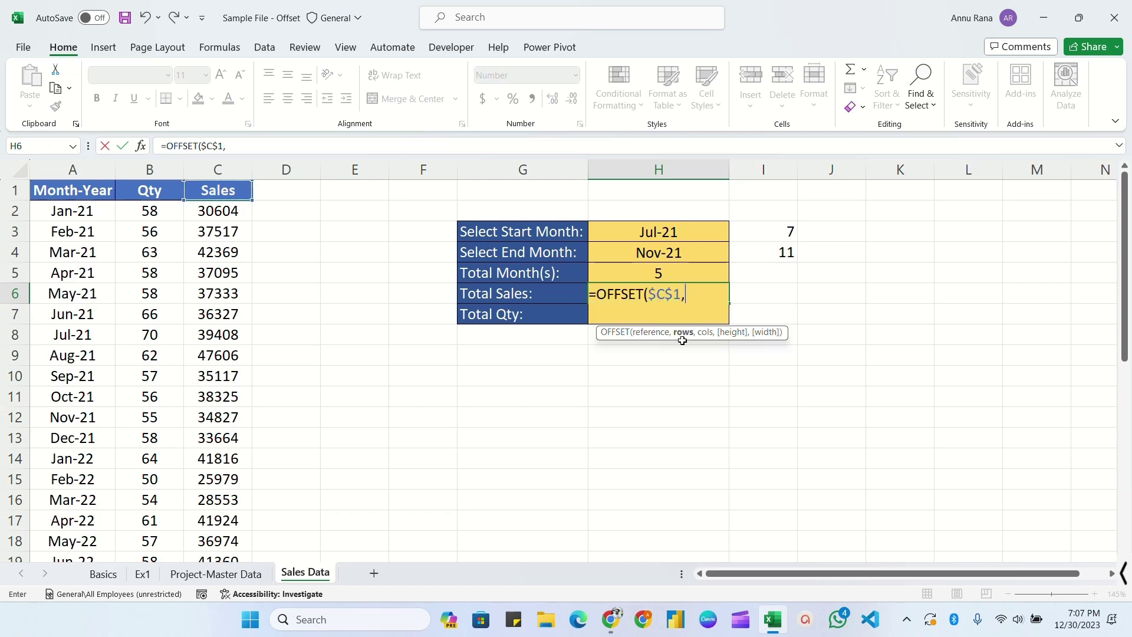
{"action": "left_click", "coordinate": [781, 230]}
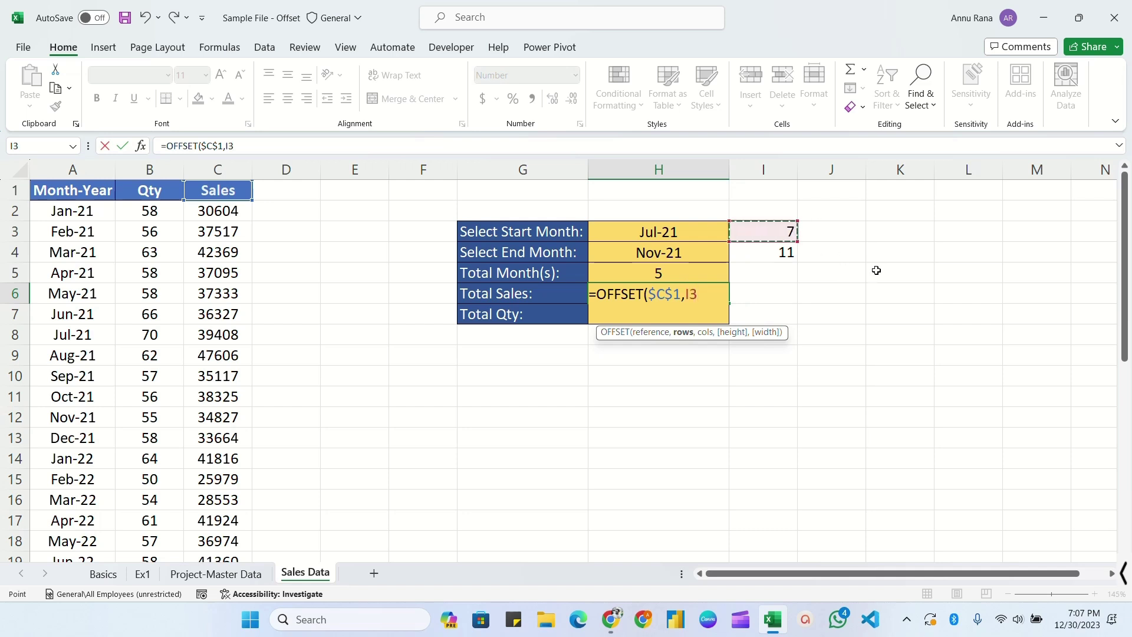
{"action": "key", "text": "F4"}
{"action": "type", "text": ","}
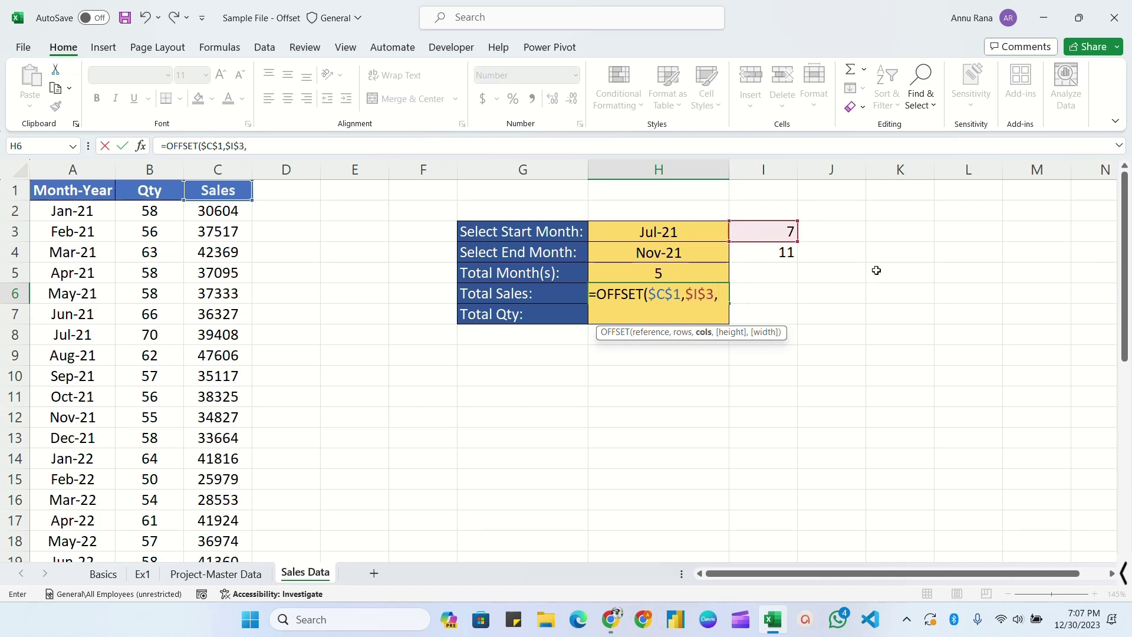
{"action": "type", "text": "0,"}
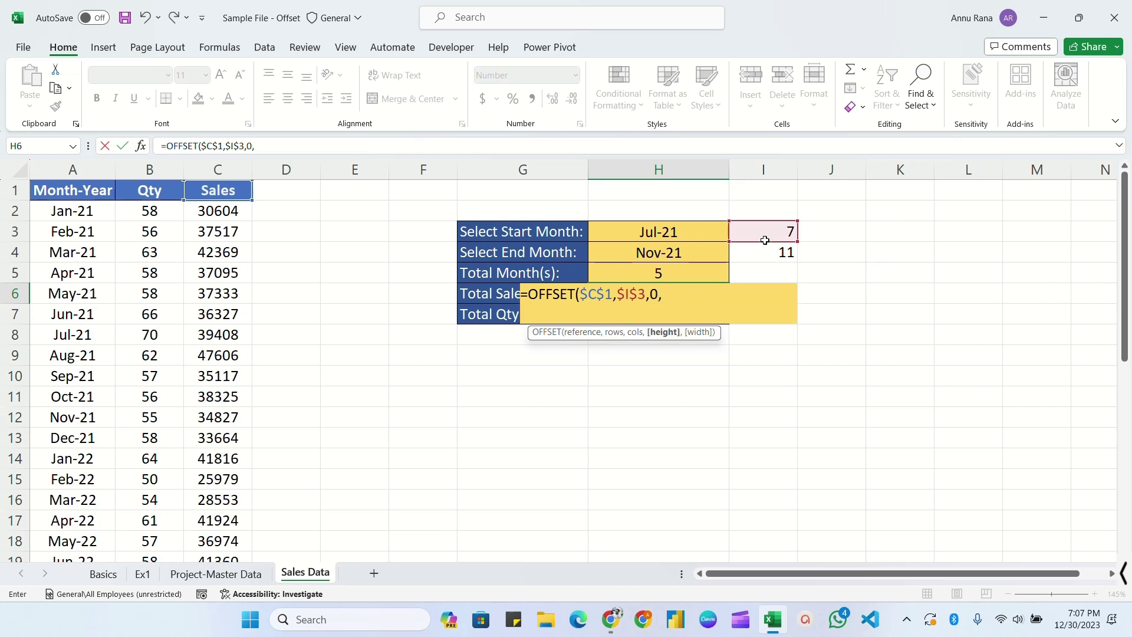
{"action": "left_click", "coordinate": [657, 272]}
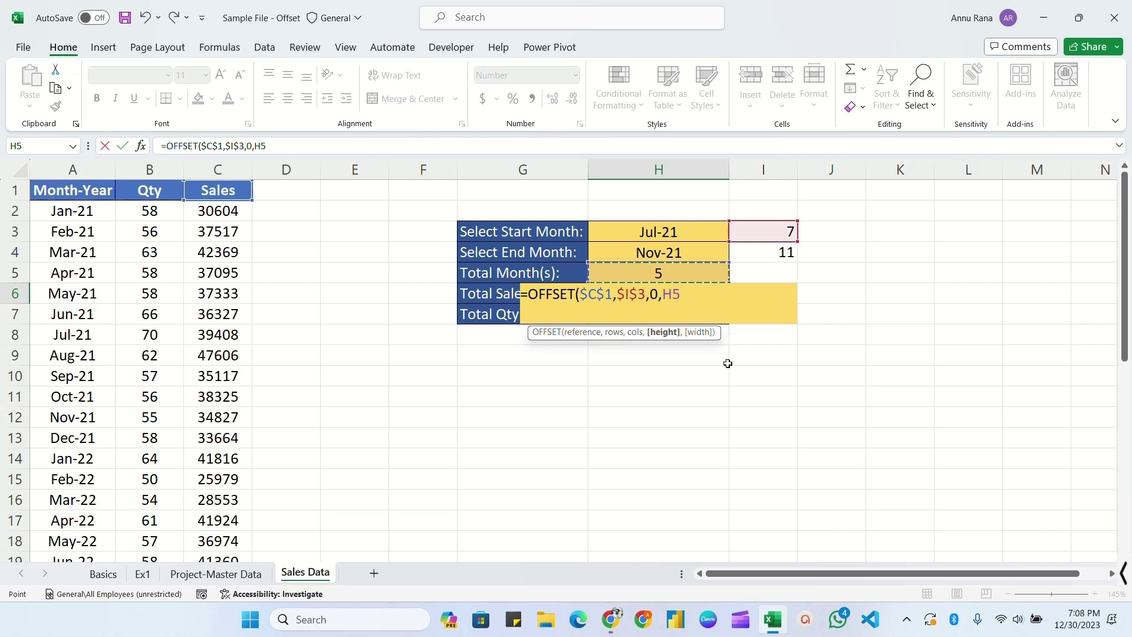
{"action": "key", "text": "F4"}
{"action": "type", "text": ",1"}
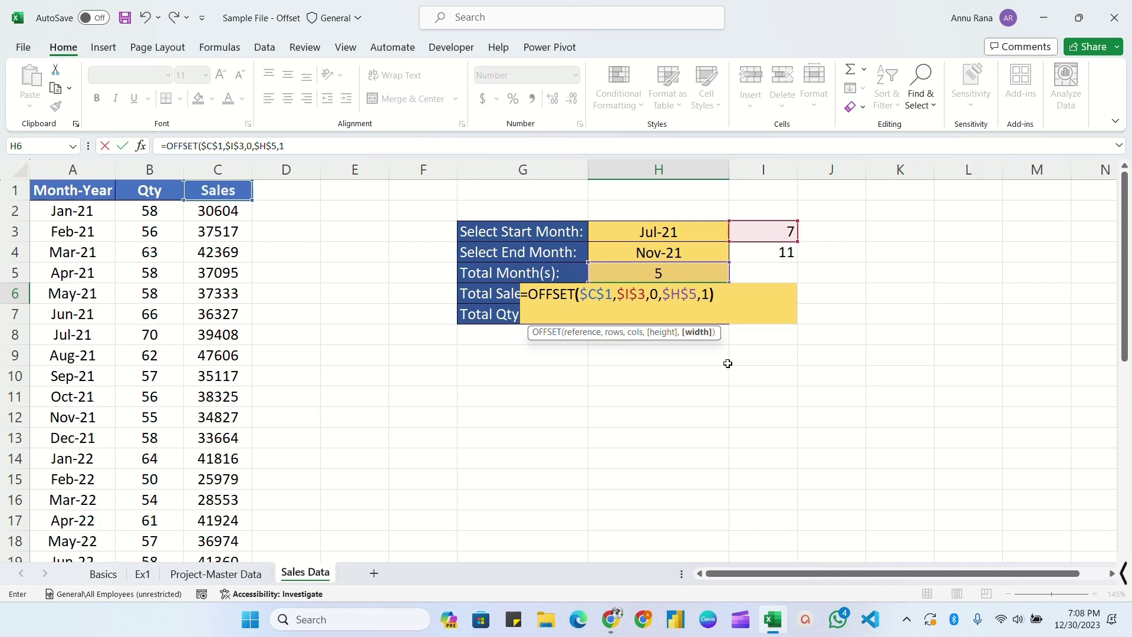
{"action": "type", "text": ")"}
{"action": "key", "text": "Return"}
{"action": "double_click", "coordinate": [604, 304]}
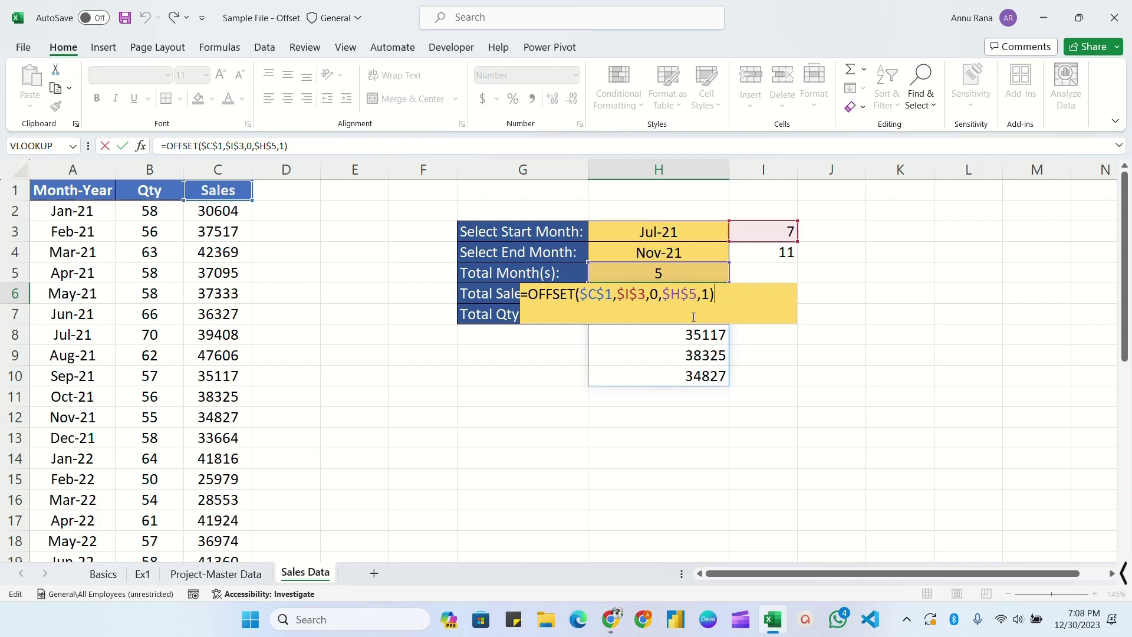
{"action": "key", "text": "Return"}
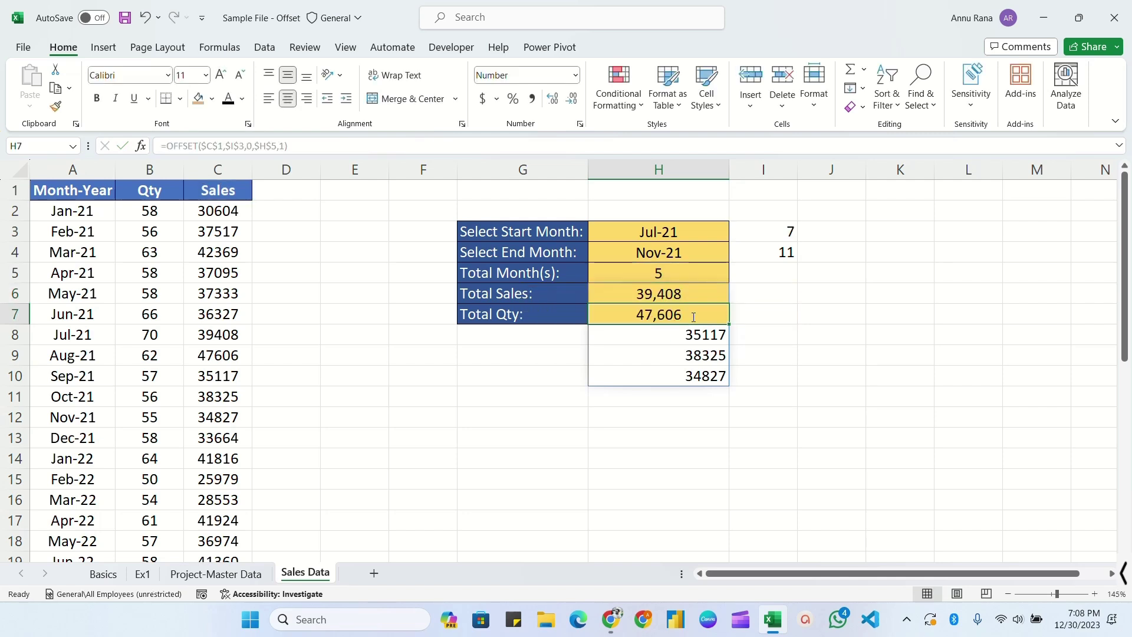
Center-align the spilled sales values in H7:H10
{"action": "left_click_drag", "start_coordinate": [684, 312], "coordinate": [696, 378]}
{"action": "key", "text": "alt+h"}
{"action": "key", "text": "a"}
{"action": "key", "text": "c"}
{"action": "left_click", "coordinate": [666, 355]}
Wrap the Total Sales formula in H6 in SUM and IFERROR: =IFERROR(SUM(OFFSET($C$1,$I$3,0,$H$5,1)),"")
{"action": "left_click", "coordinate": [657, 295]}
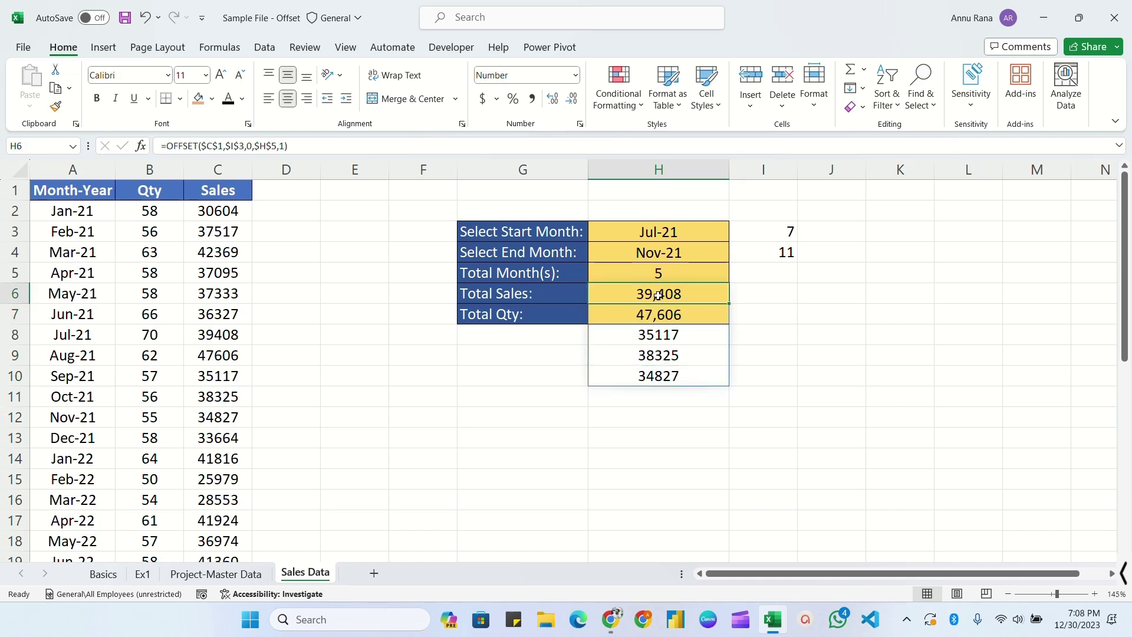
{"action": "double_click", "coordinate": [660, 294]}
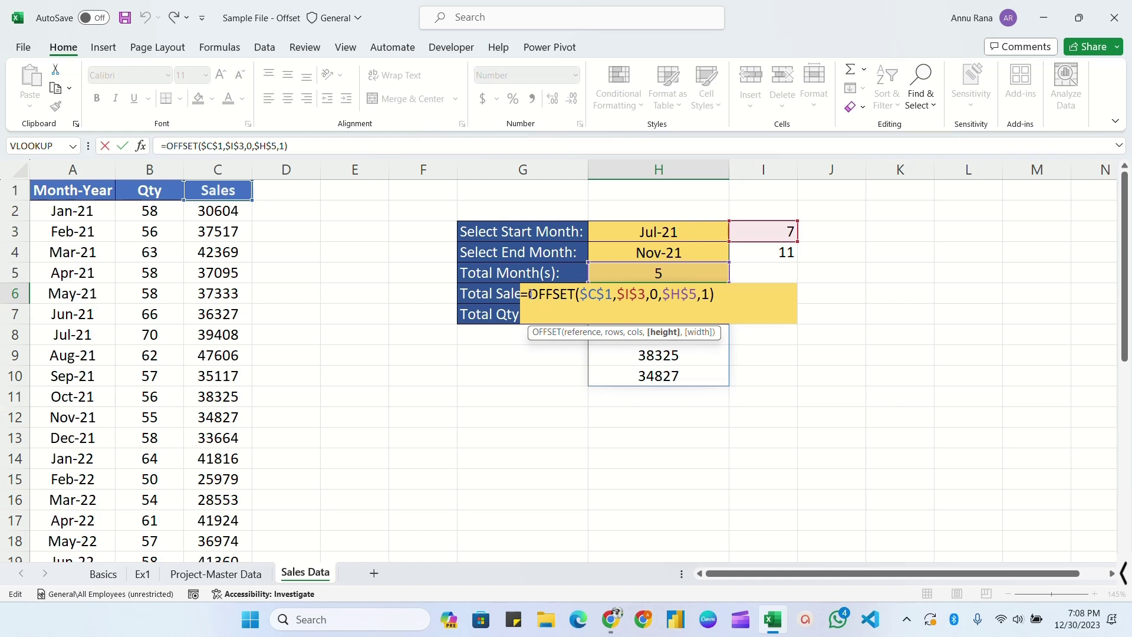
{"action": "type", "text": "SUM("}
{"action": "left_click", "coordinate": [750, 295]}
{"action": "type", "text": ")"}
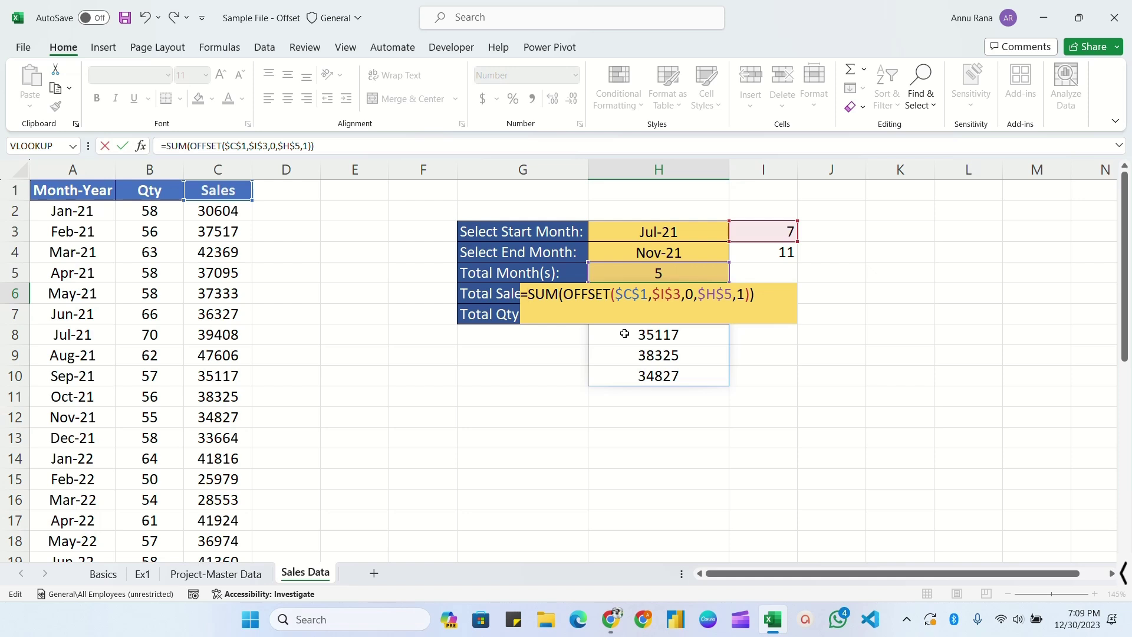
{"action": "type", "text": "IFERROR("}
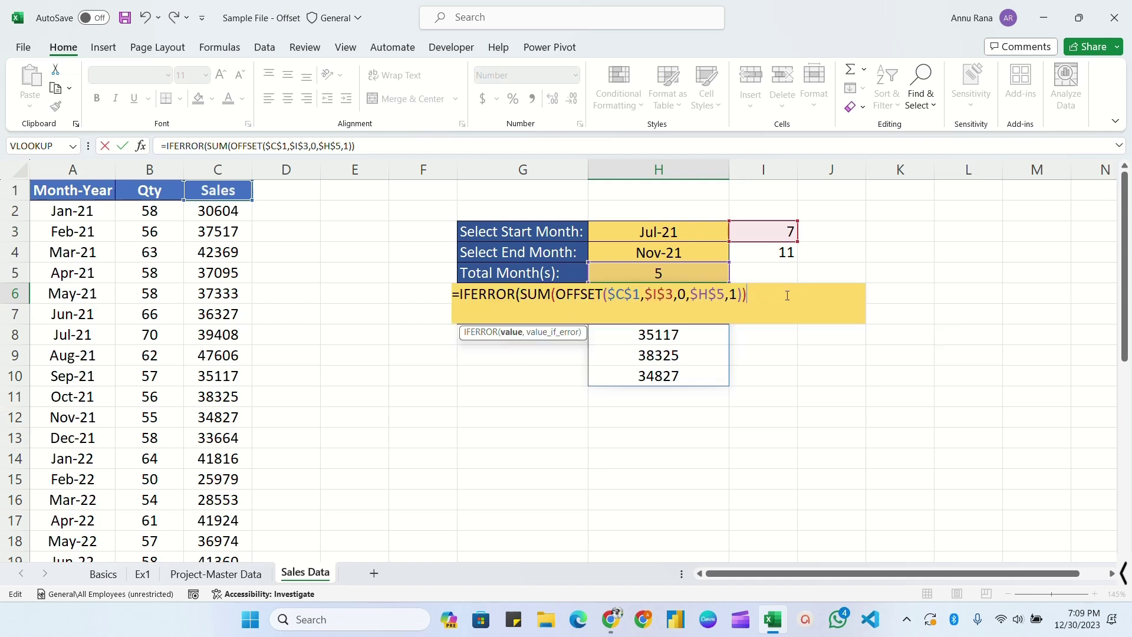
{"action": "type", "text": ",\"\")"}
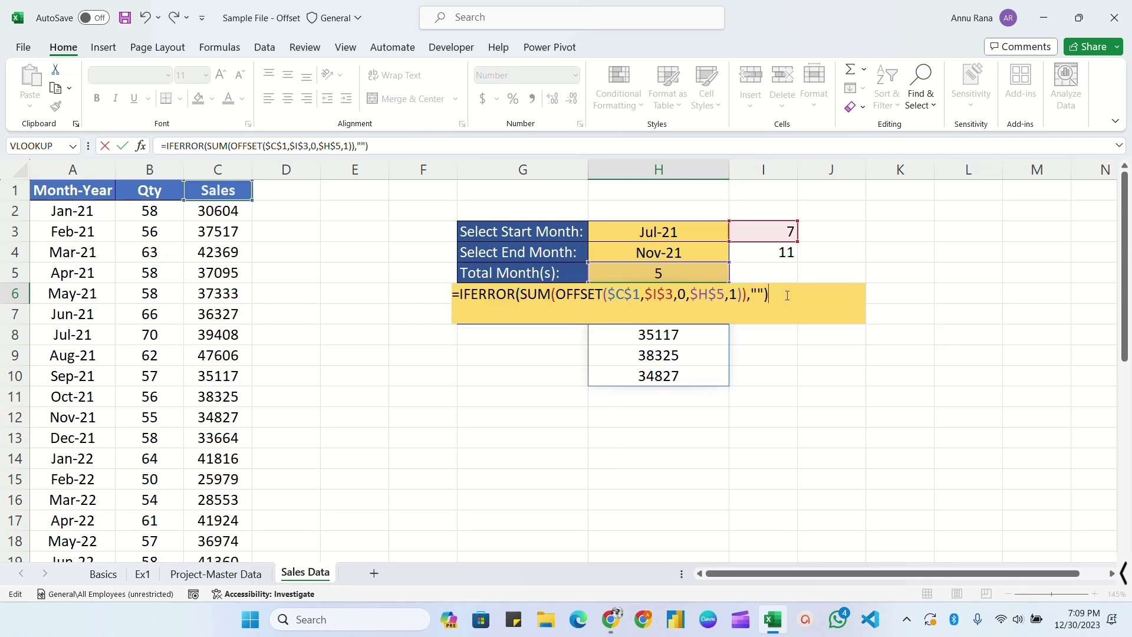
{"action": "key", "text": "Return"}
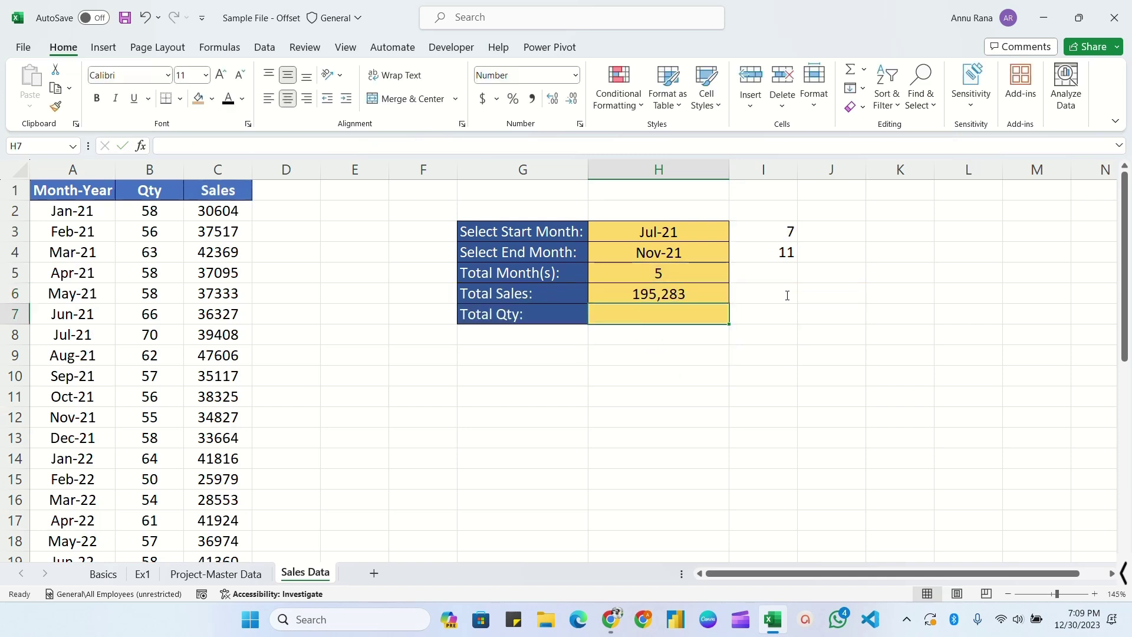
Review the chosen period and Total Sales in H3:H6, and compare with the sum of the Jul-21 to Nov-21 sales in C8:C12
{"action": "left_click", "coordinate": [640, 293]}
{"action": "left_click", "coordinate": [676, 232]}
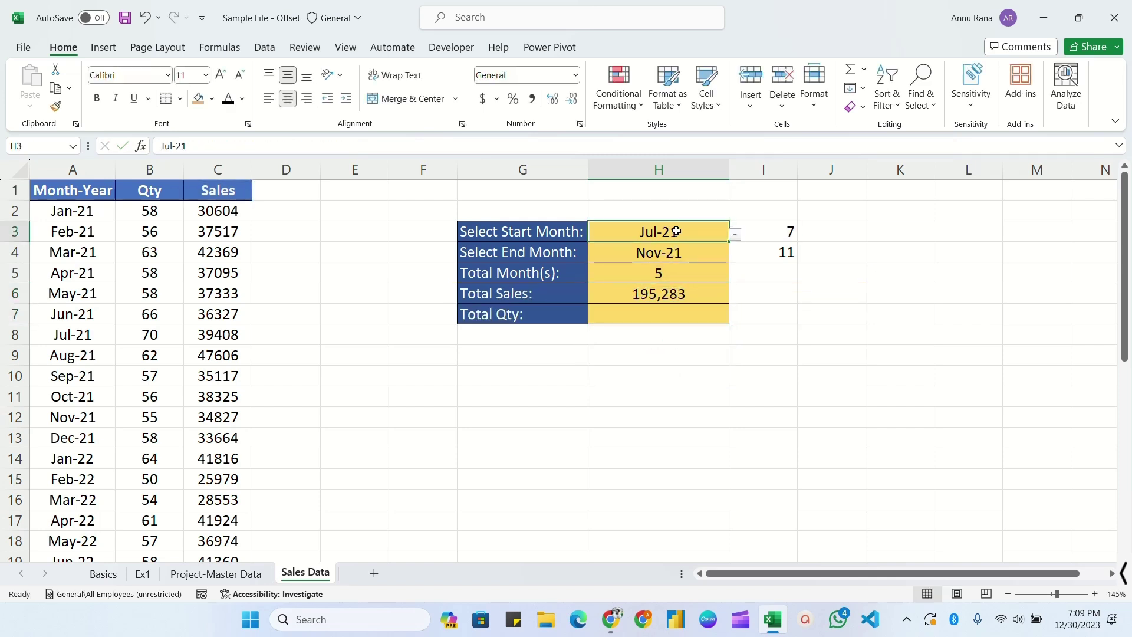
{"action": "left_click", "coordinate": [683, 255]}
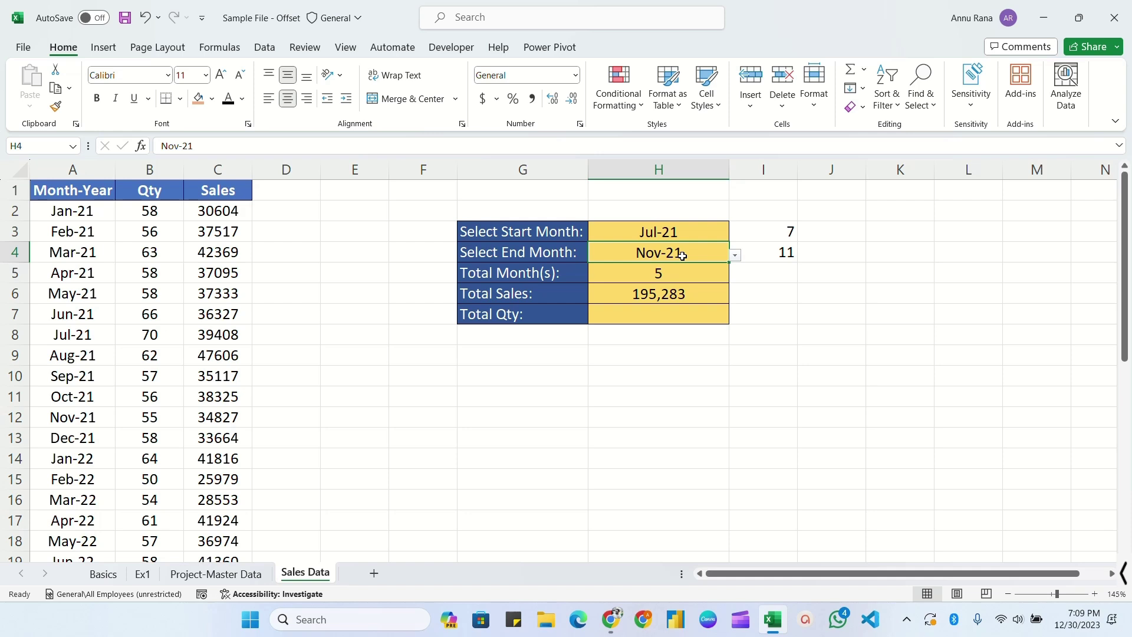
{"action": "left_click", "coordinate": [669, 275]}
{"action": "left_click", "coordinate": [661, 297]}
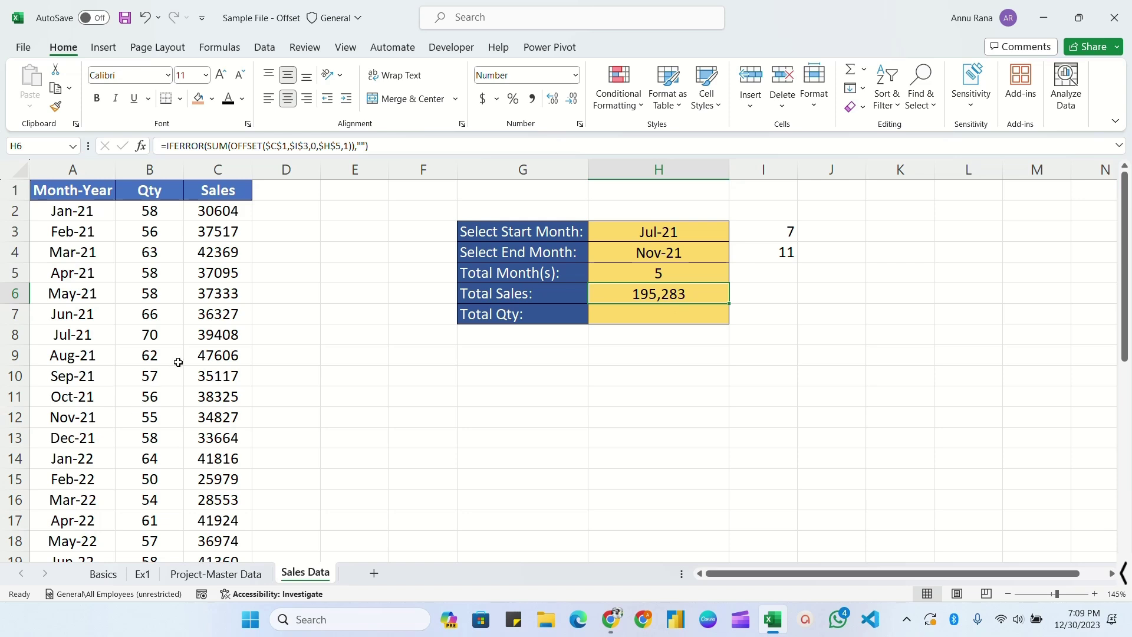
{"action": "scroll", "coordinate": [178, 363], "scroll_direction": "down", "scroll_amount": 1}
{"action": "scroll", "coordinate": [152, 295], "scroll_direction": "up", "scroll_amount": 1}
{"action": "left_click", "coordinate": [219, 335]}
{"action": "left_click", "coordinate": [219, 416], "text": "shift"}
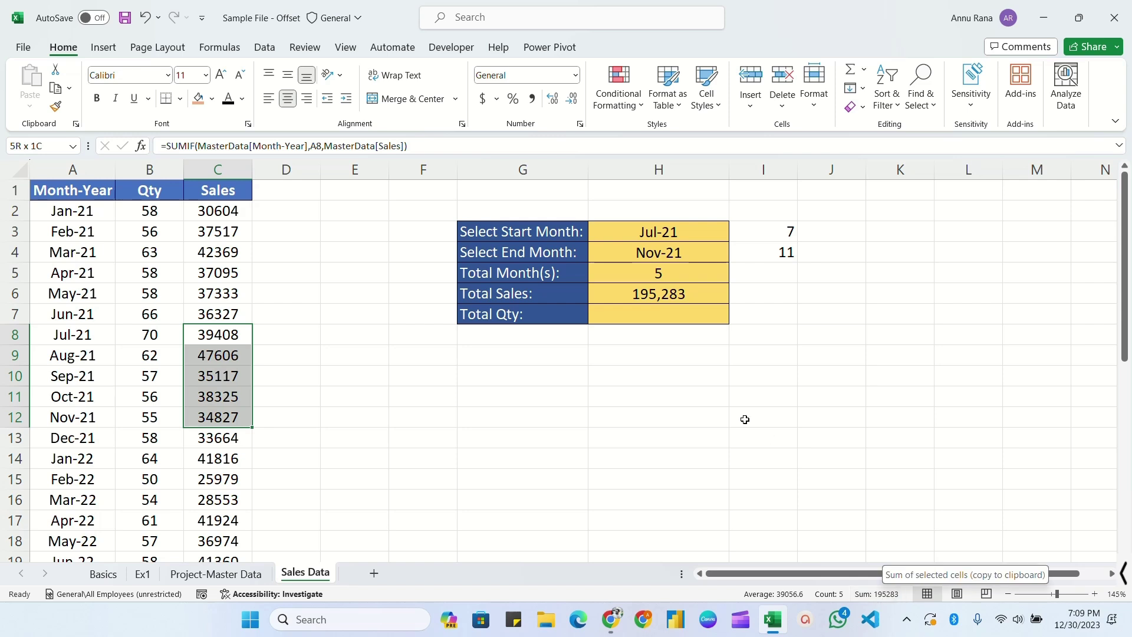
Start the Total Qty formula in H7 with nested IFERROR, SUM and OFFSET, using $B$1 as the OFFSET reference
{"action": "left_click", "coordinate": [678, 312]}
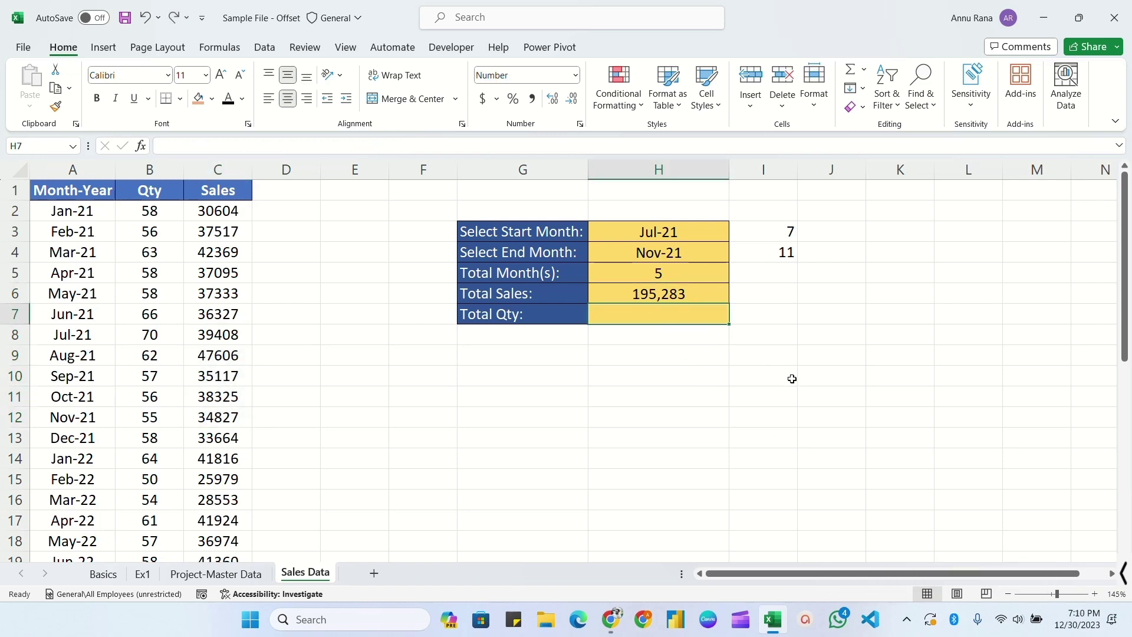
{"action": "type", "text": "=if"}
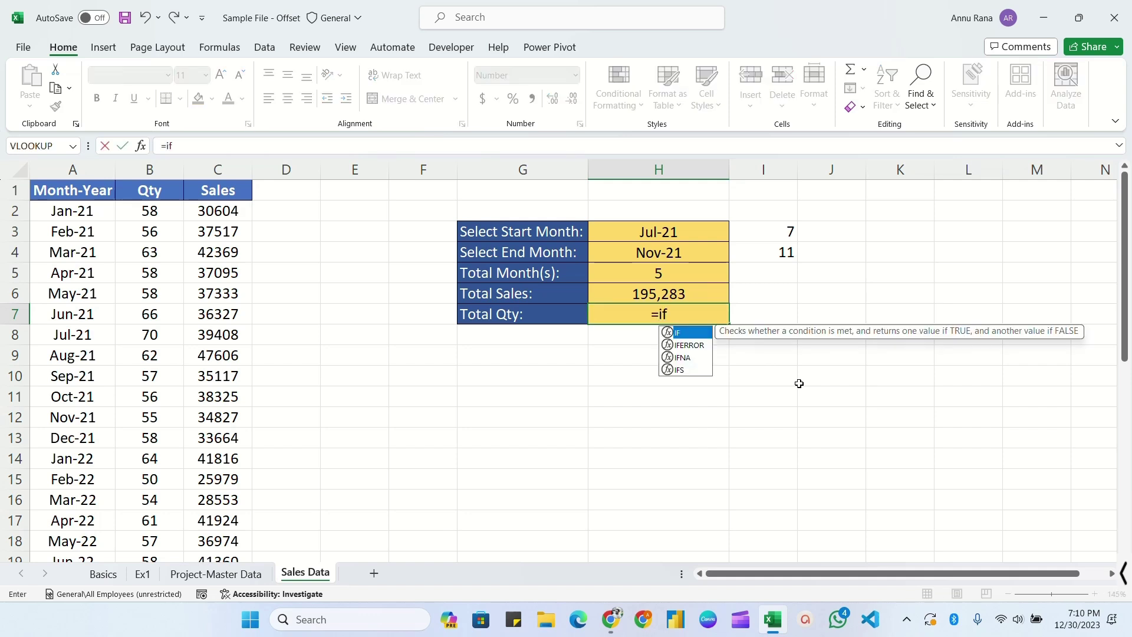
{"action": "key", "text": "Down"}
{"action": "key", "text": "Tab"}
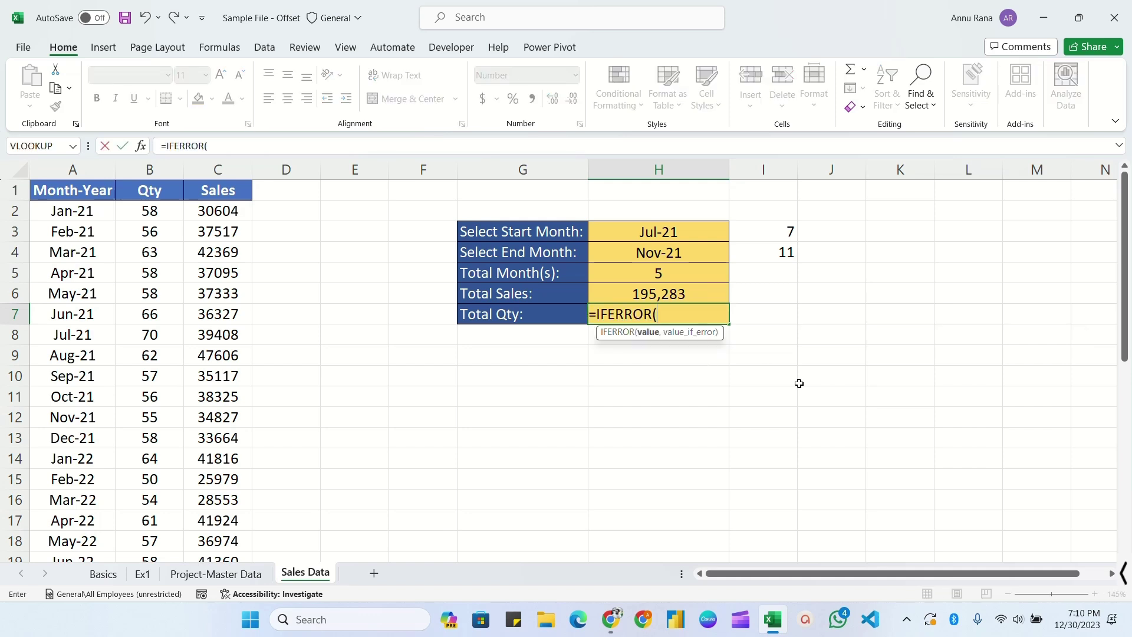
{"action": "type", "text": "sum"}
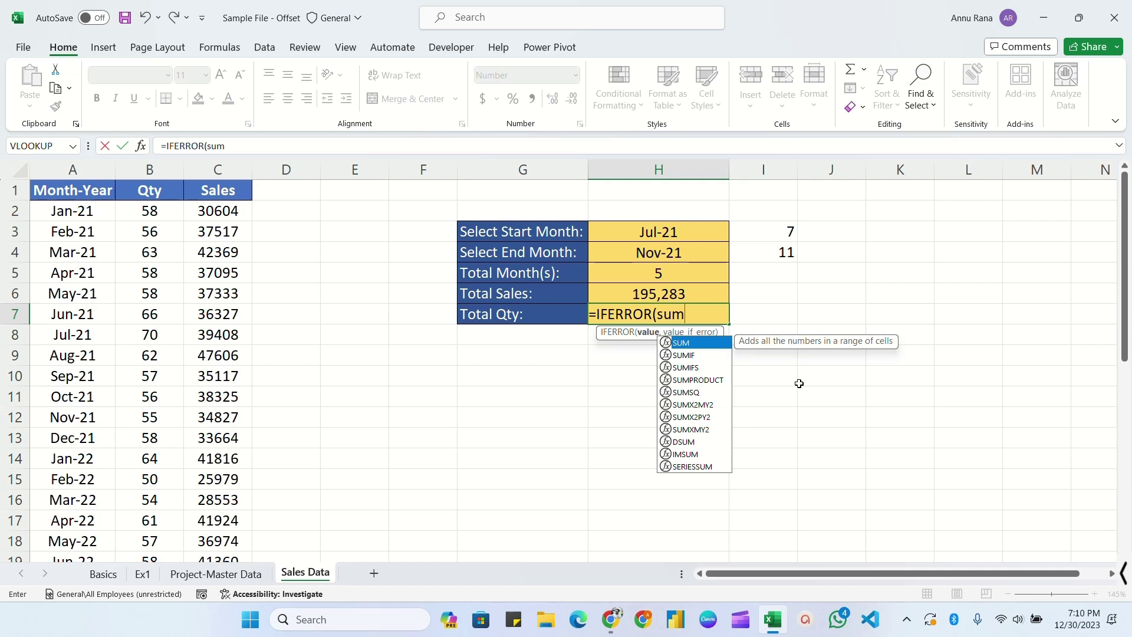
{"action": "key", "text": "Tab"}
{"action": "type", "text": "off"}
{"action": "key", "text": "Tab"}
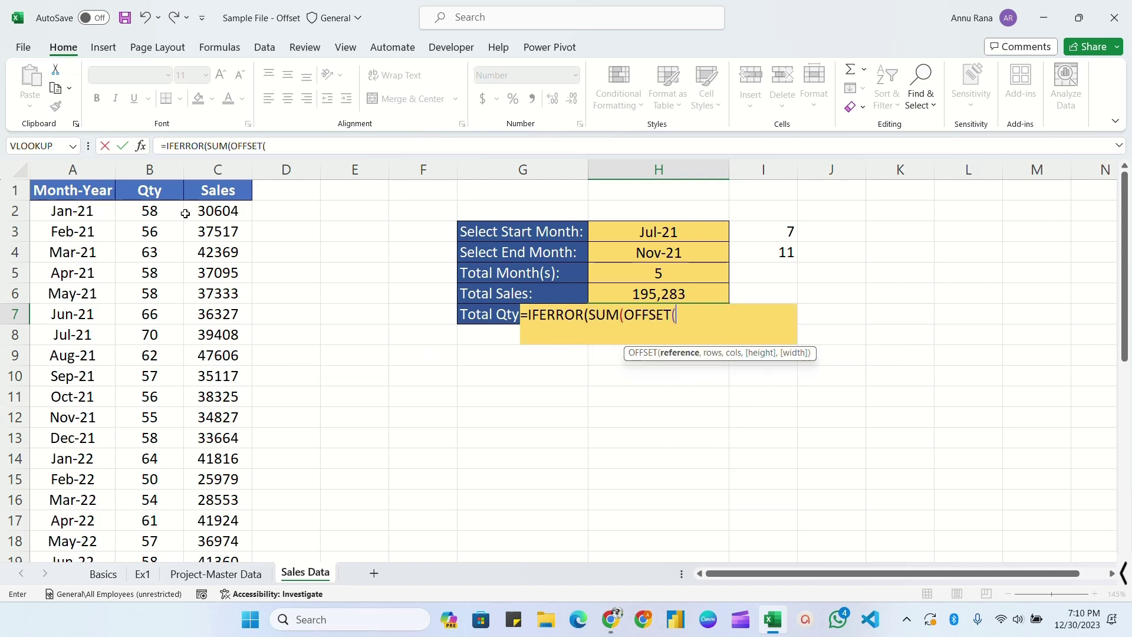
{"action": "left_click", "coordinate": [148, 192]}
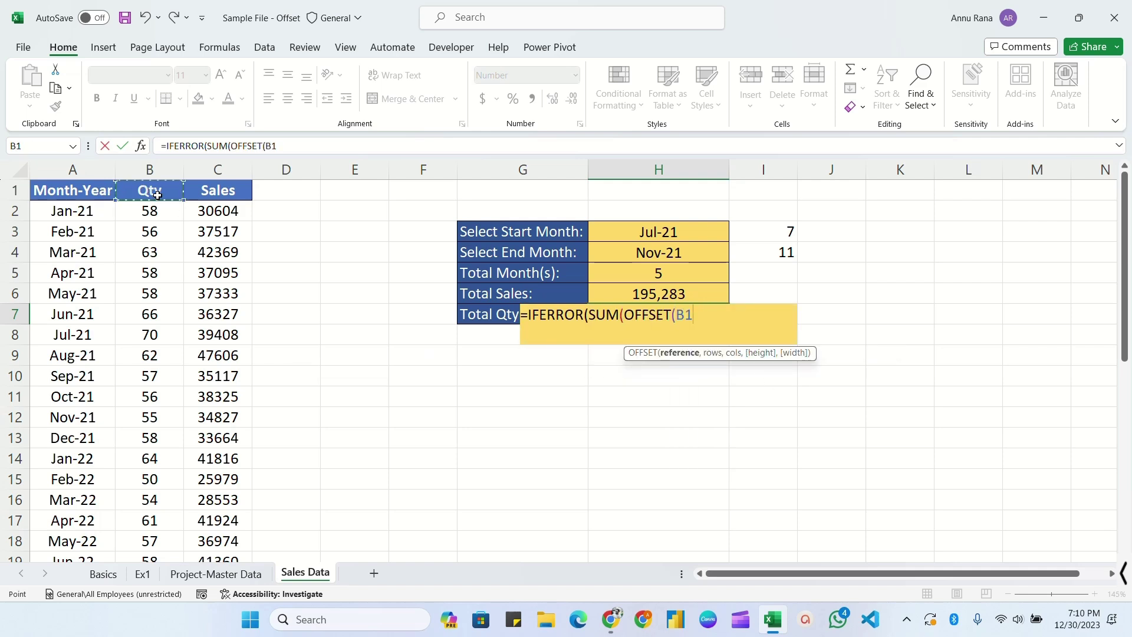
{"action": "key", "text": "F4"}
{"action": "type", "text": ","}
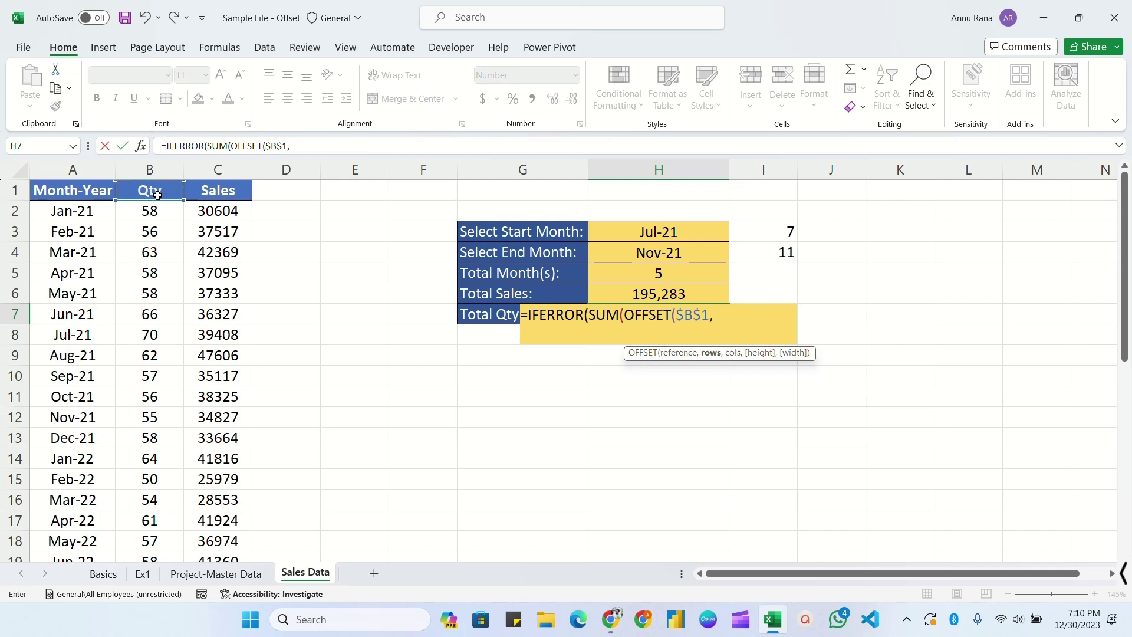
Complete the H7 formula with rows $I$3, columns 0, height $H$5, width 1 and "" as the IFERROR fallback
{"action": "left_click", "coordinate": [777, 234]}
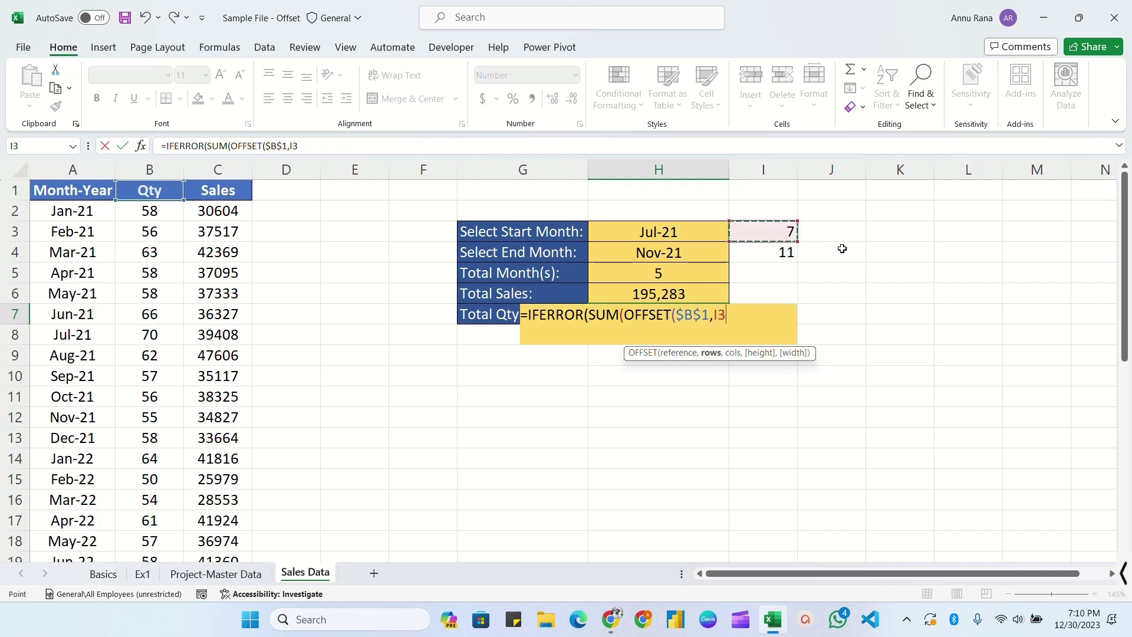
{"action": "type", "text": ","}
{"action": "key", "text": "BackSpace"}
{"action": "key", "text": "F4"}
{"action": "type", "text": ",0"}
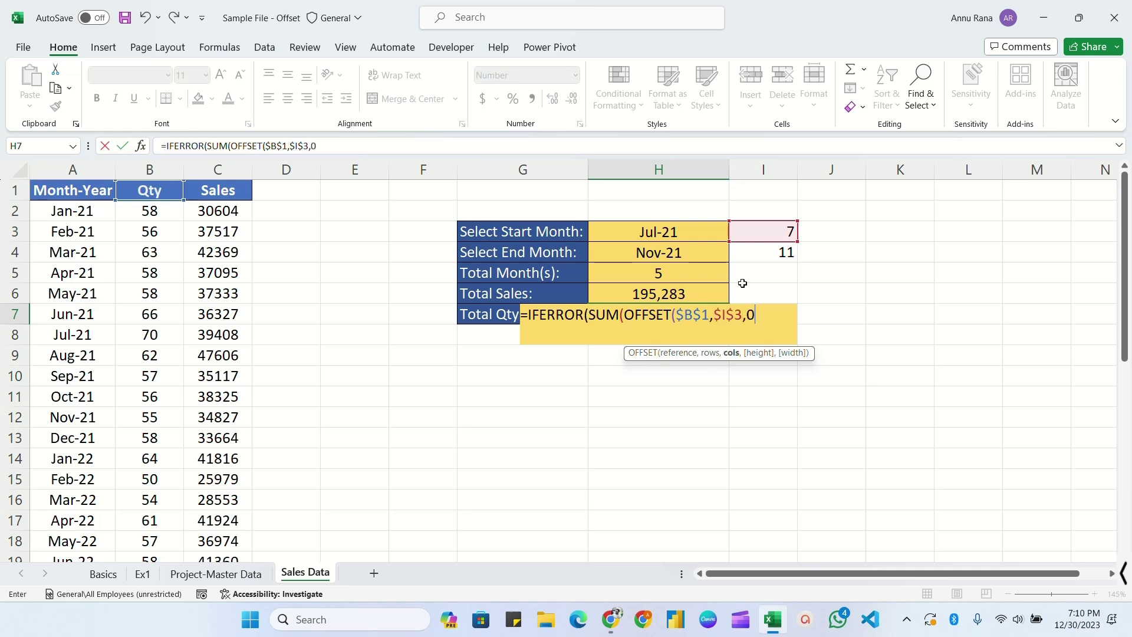
{"action": "type", "text": ","}
{"action": "left_click", "coordinate": [678, 273]}
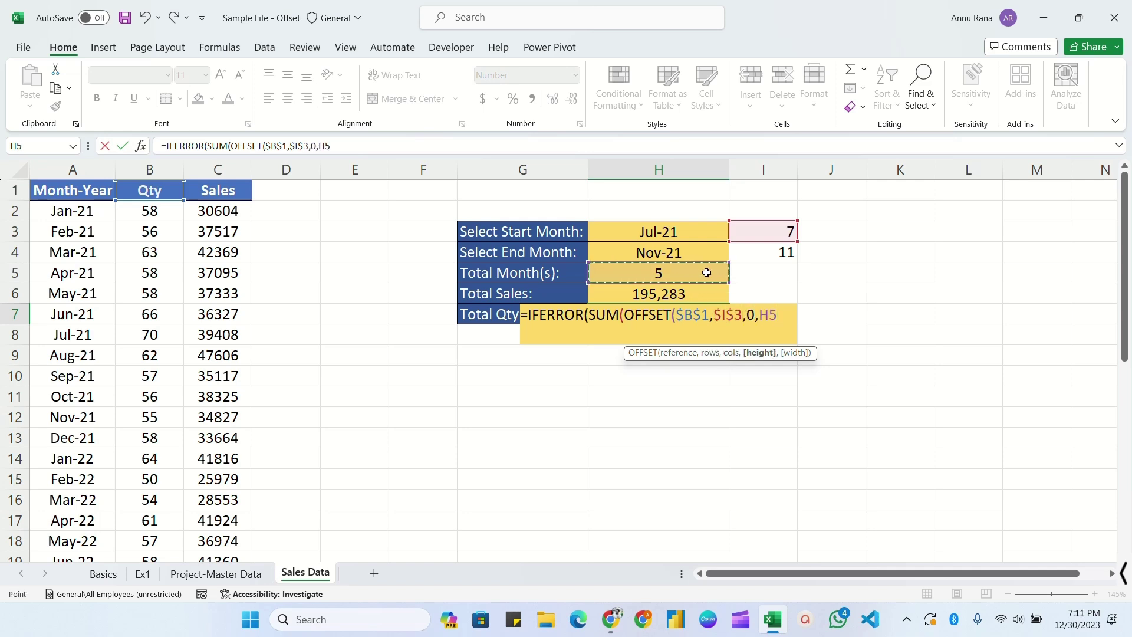
{"action": "key", "text": "F4"}
{"action": "type", "text": ",1"}
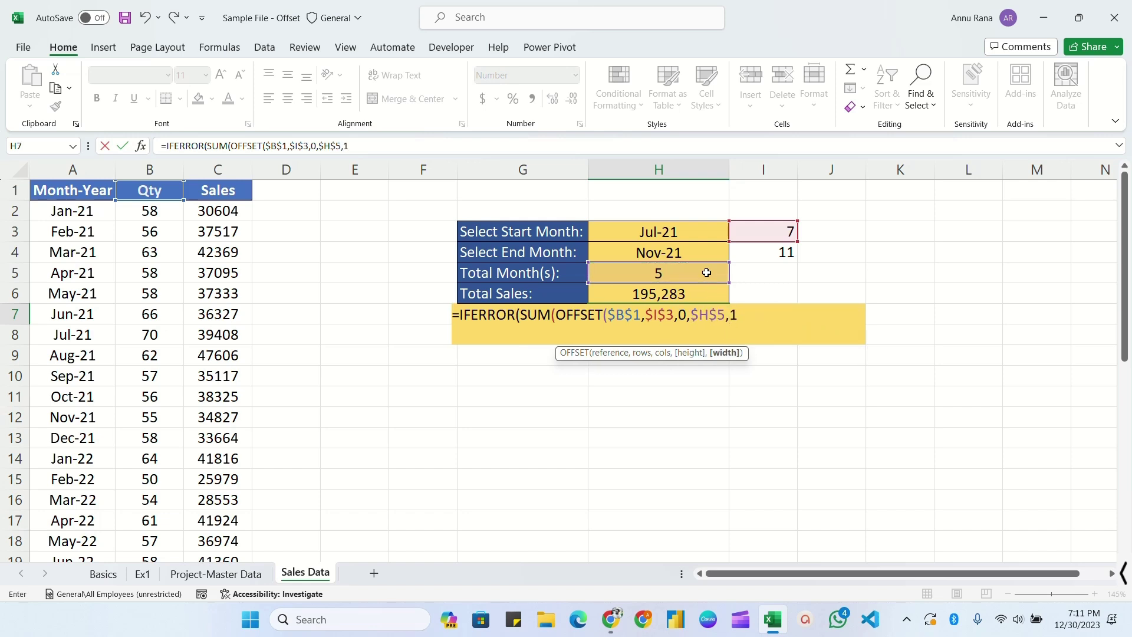
{"action": "type", "text": "))"}
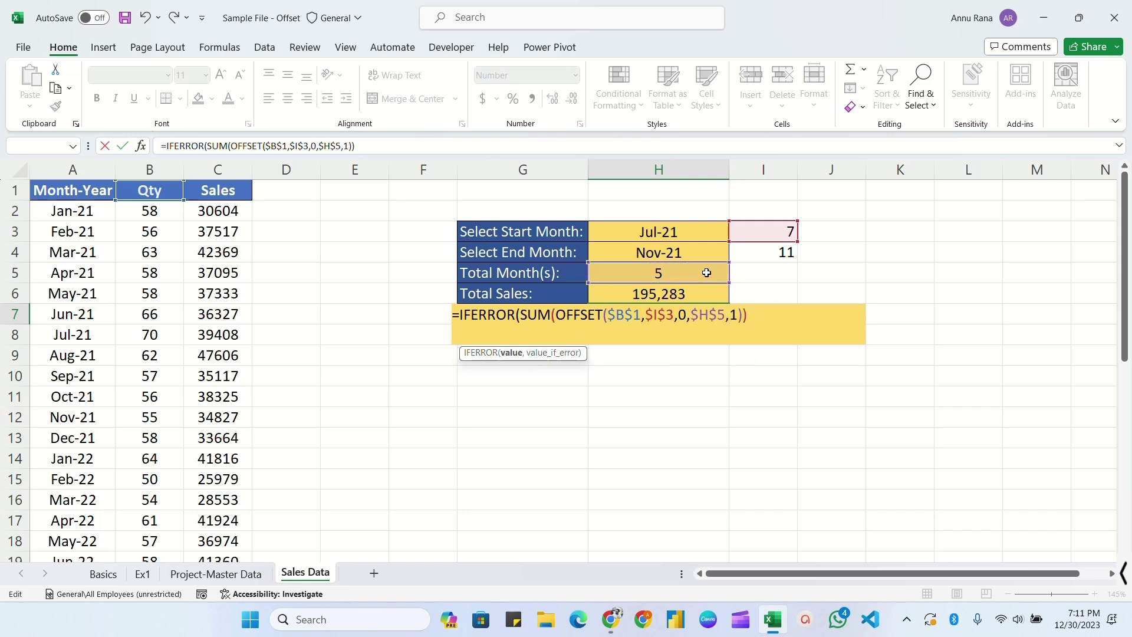
{"action": "type", "text": ","}
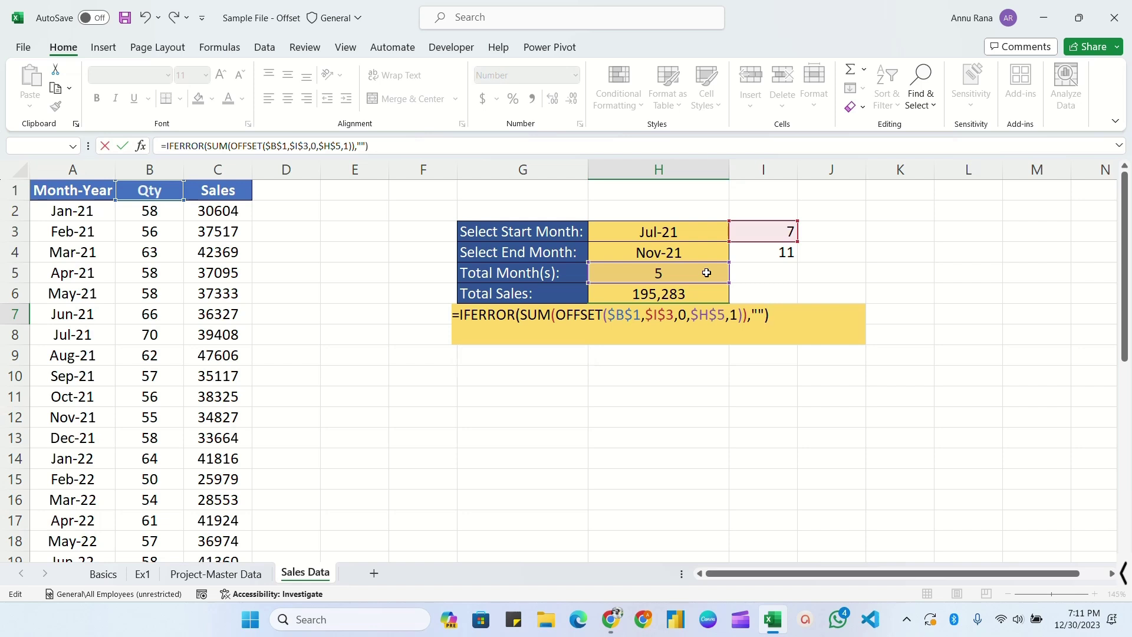
{"action": "key", "text": "Return"}
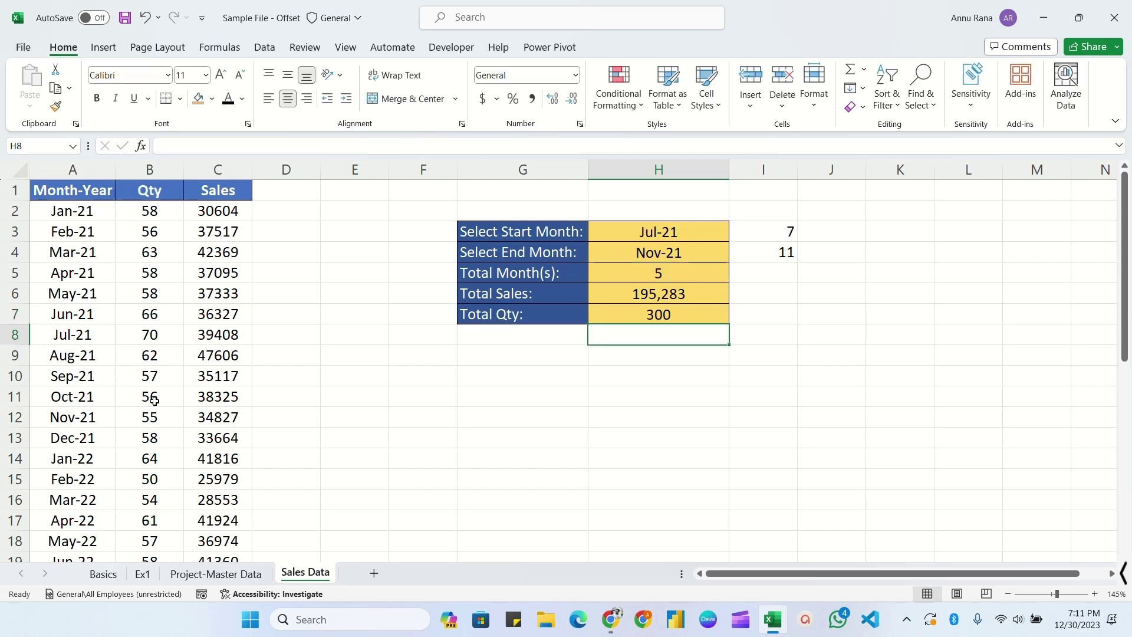
Check the sum of the Jul-21 to Nov-21 quantities in B8:B12 against the Total Qty in H7
{"action": "key", "text": "ctrl+Left"}
{"action": "key", "text": "Left"}
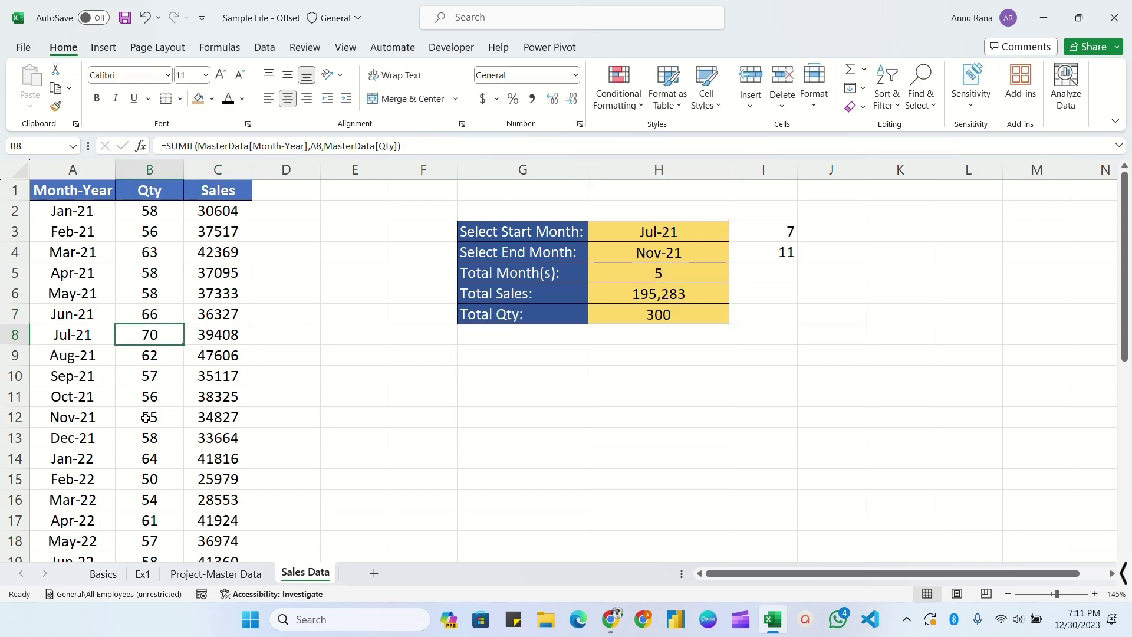
{"action": "left_click", "coordinate": [147, 417], "text": "shift"}
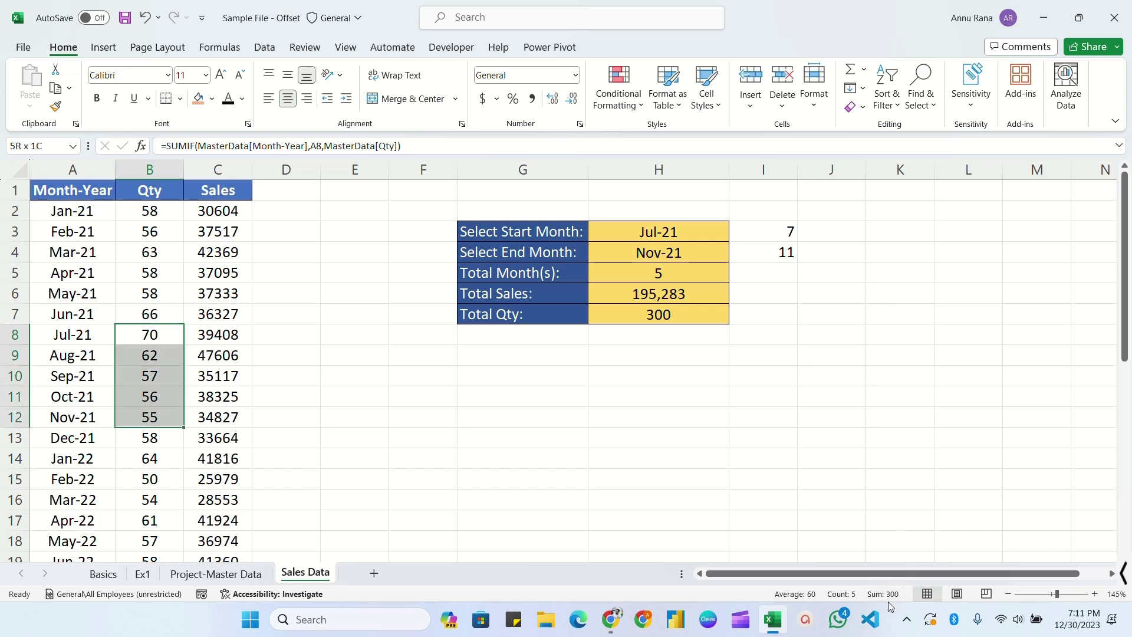
{"action": "left_click", "coordinate": [656, 318]}
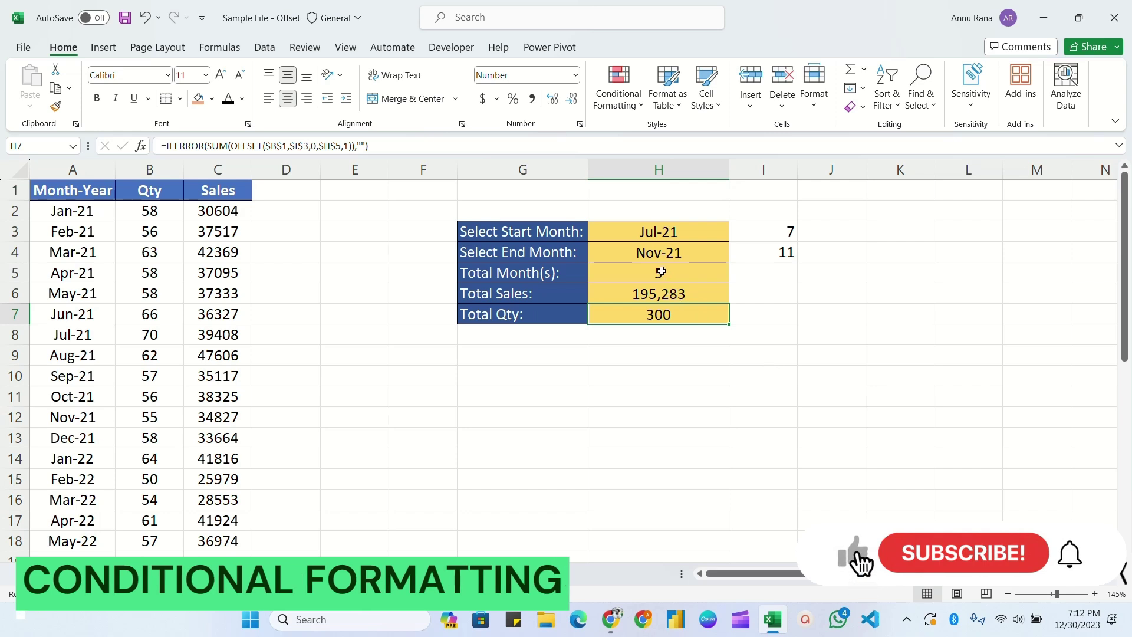
Apply the custom number format 0 "Month(s)" to the Total Month(s) result in H5
{"action": "key", "text": "Up"}
{"action": "key", "text": "Up"}
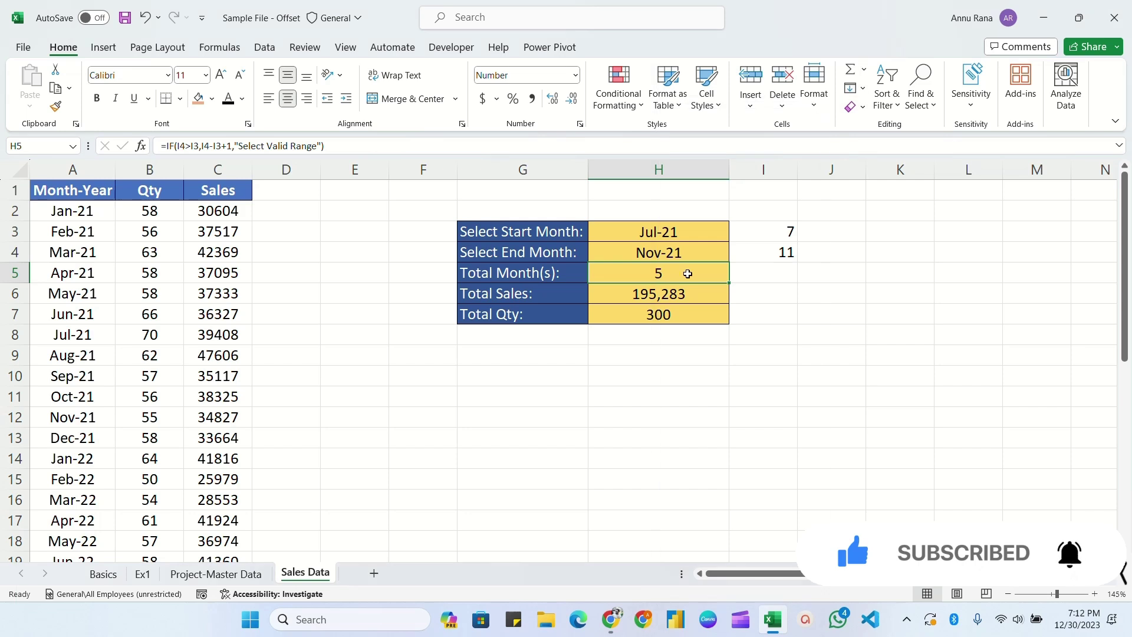
{"action": "key", "text": "ctrl+1"}
{"action": "left_click", "coordinate": [724, 264]}
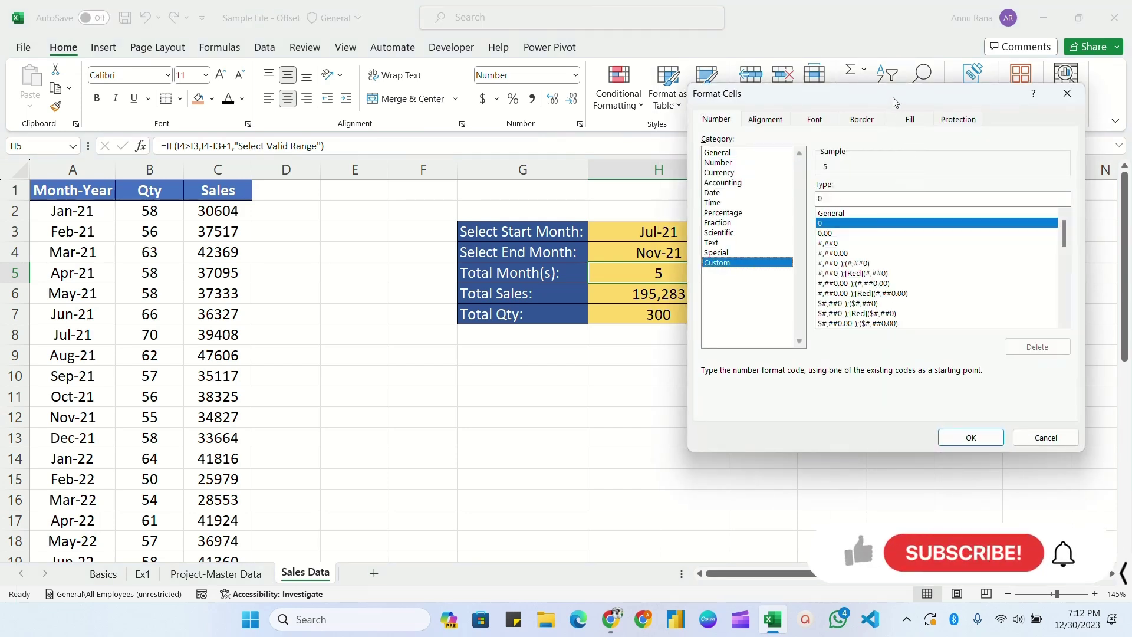
{"action": "left_click_drag", "start_coordinate": [891, 91], "coordinate": [957, 88]}
{"action": "left_click", "coordinate": [932, 191]}
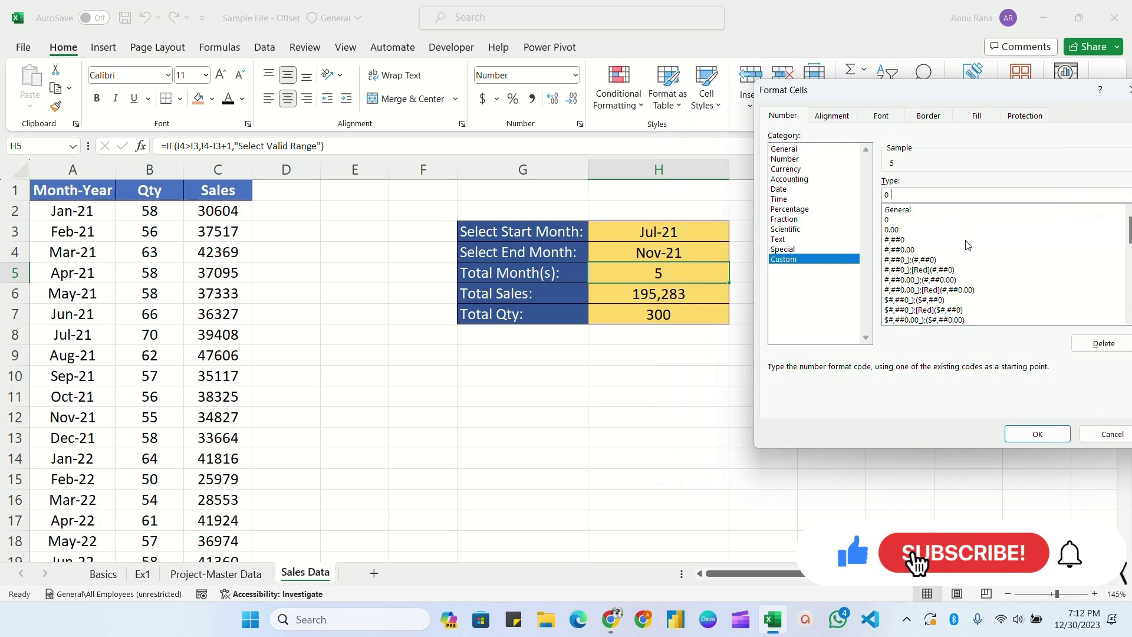
{"action": "type", "text": "\"Mont"}
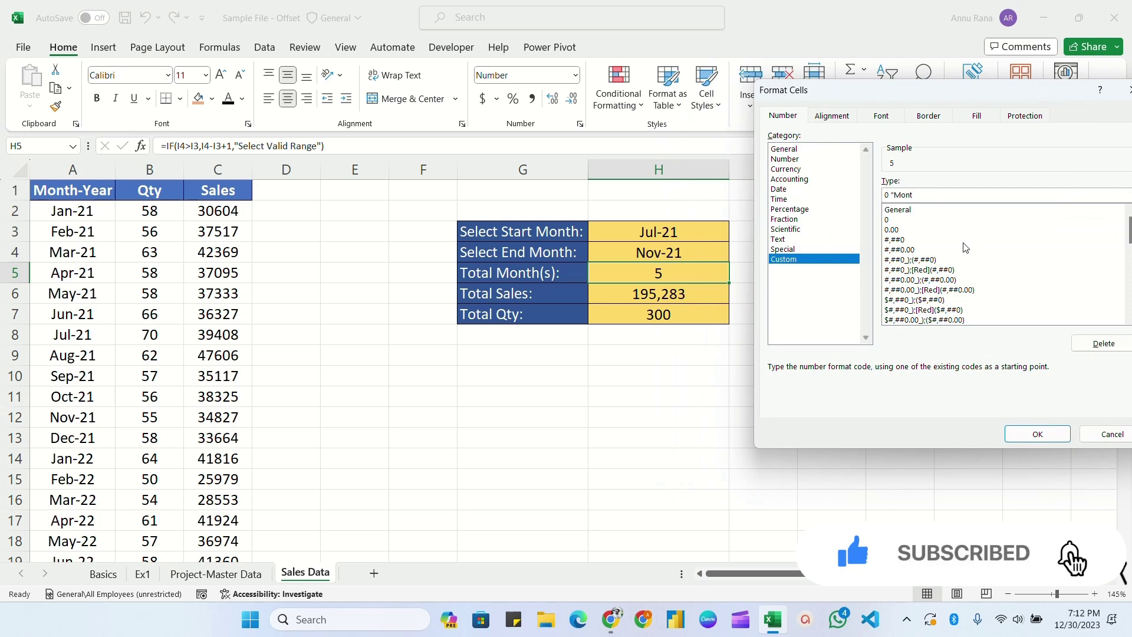
{"action": "type", "text": "h(s)\""}
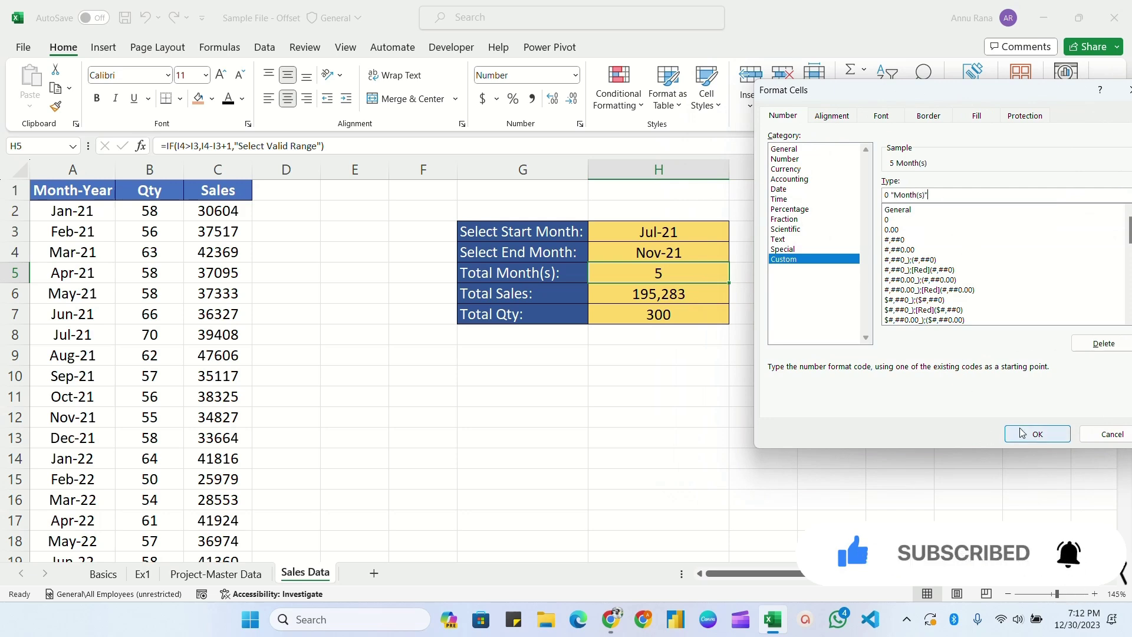
{"action": "left_click", "coordinate": [1037, 434]}
Test the period totals by setting the start month in H3 to Jun-21 and then to Aug-21
{"action": "left_click", "coordinate": [728, 232]}
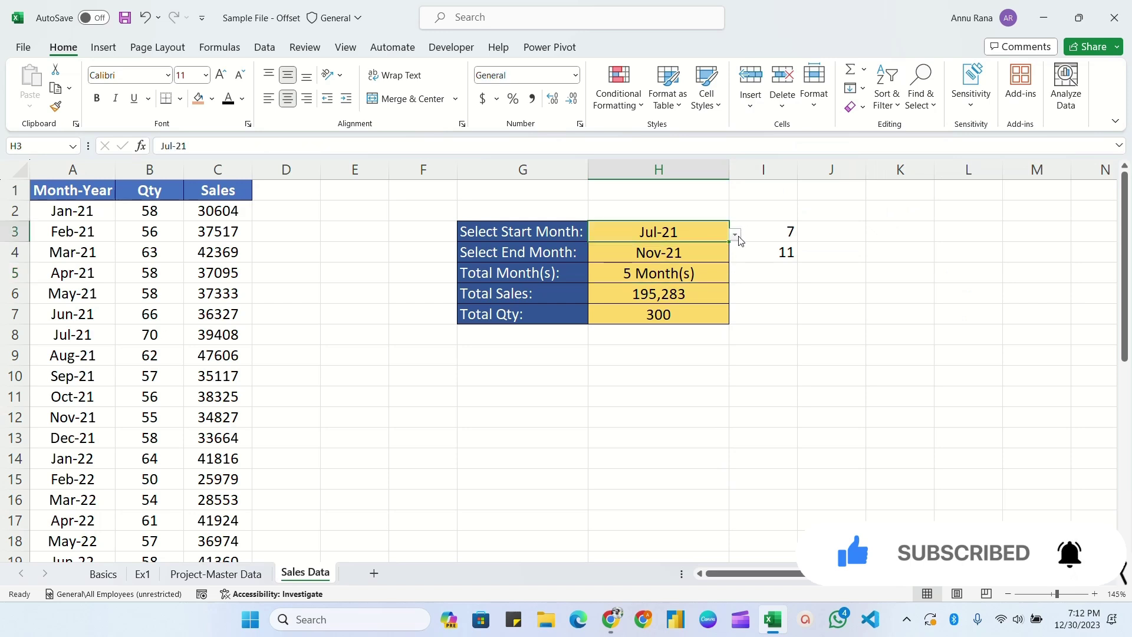
{"action": "left_click", "coordinate": [736, 234]}
{"action": "left_click", "coordinate": [643, 272]}
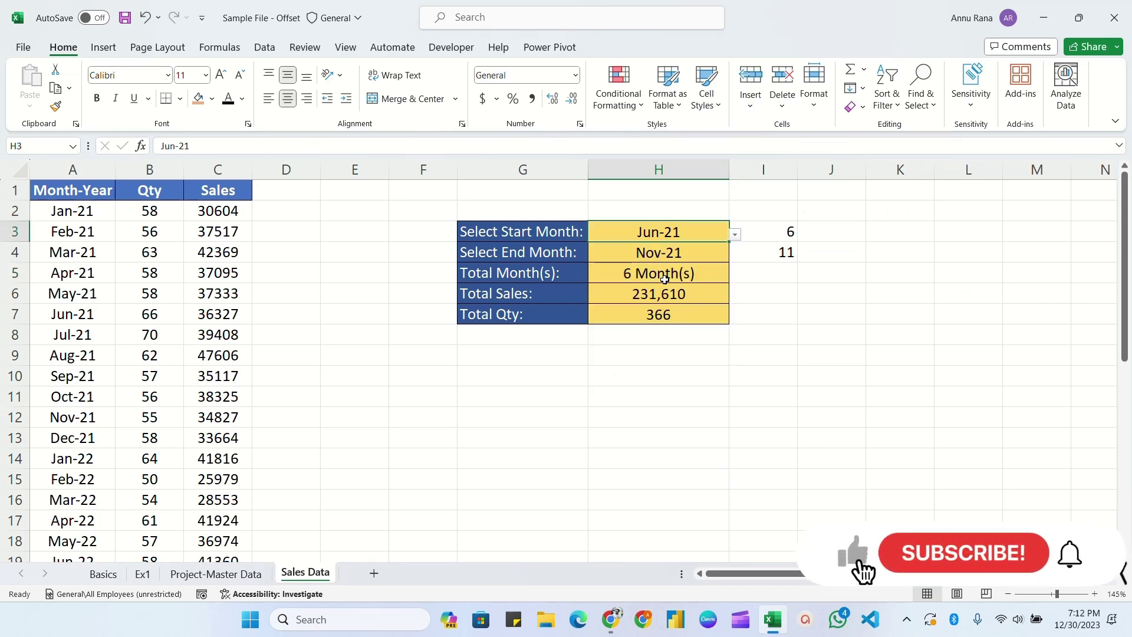
{"action": "left_click", "coordinate": [736, 236]}
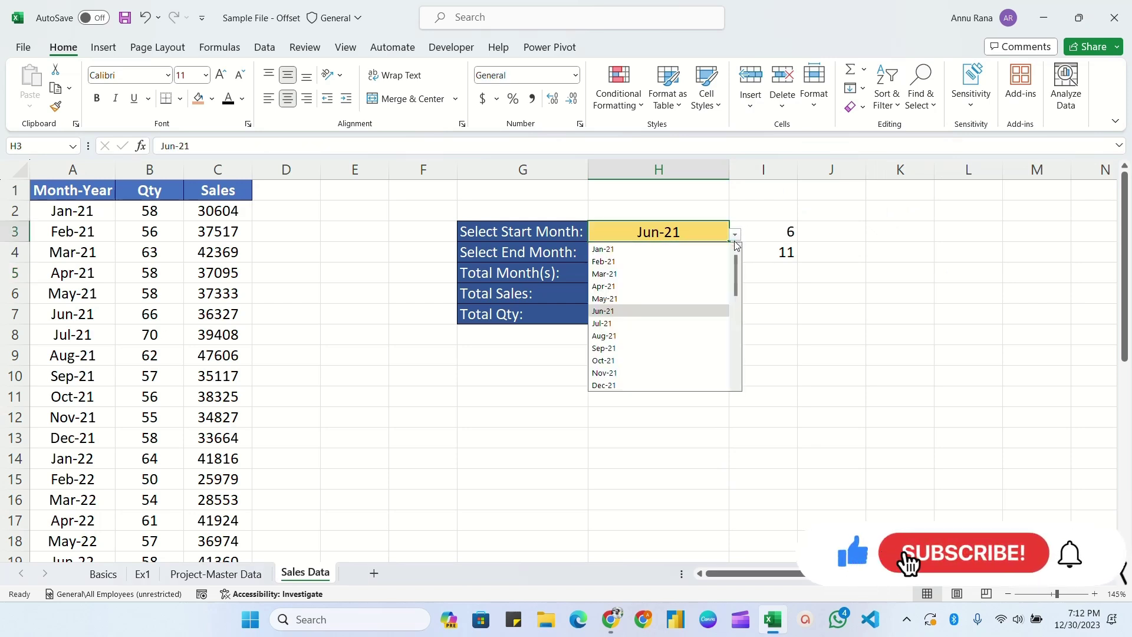
{"action": "left_click", "coordinate": [625, 335]}
Create a conditional formatting rule on H5 for cells with specific text containing "Select Valid Range"
{"action": "left_click", "coordinate": [661, 275]}
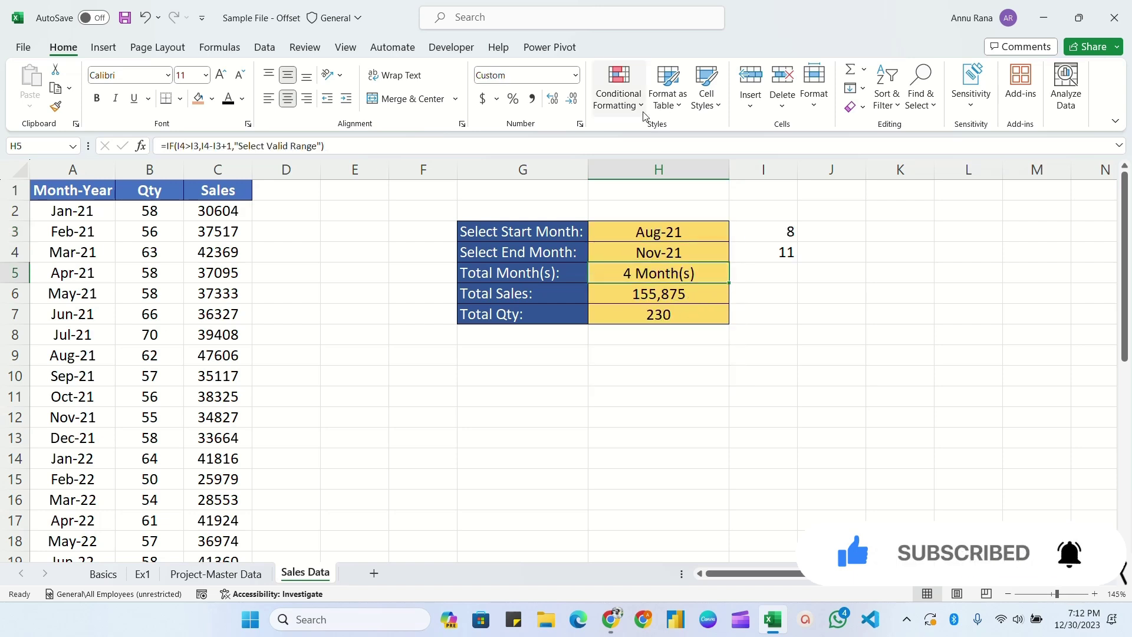
{"action": "left_click", "coordinate": [618, 89]}
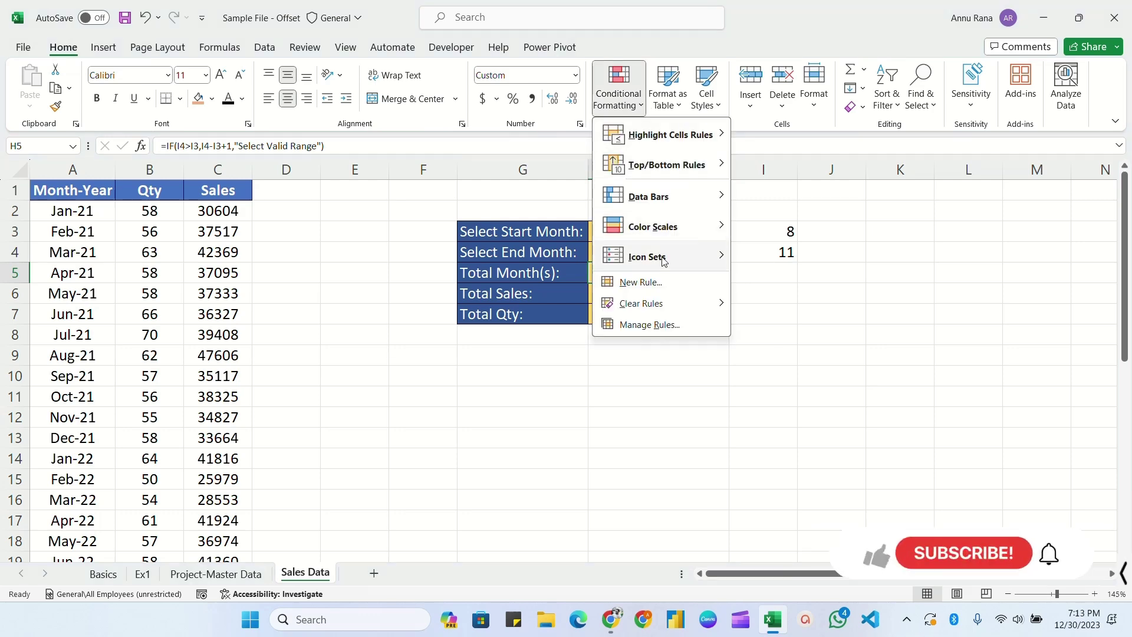
{"action": "left_click", "coordinate": [643, 324]}
{"action": "left_click_drag", "start_coordinate": [787, 193], "coordinate": [649, 342]}
{"action": "left_click", "coordinate": [418, 386]}
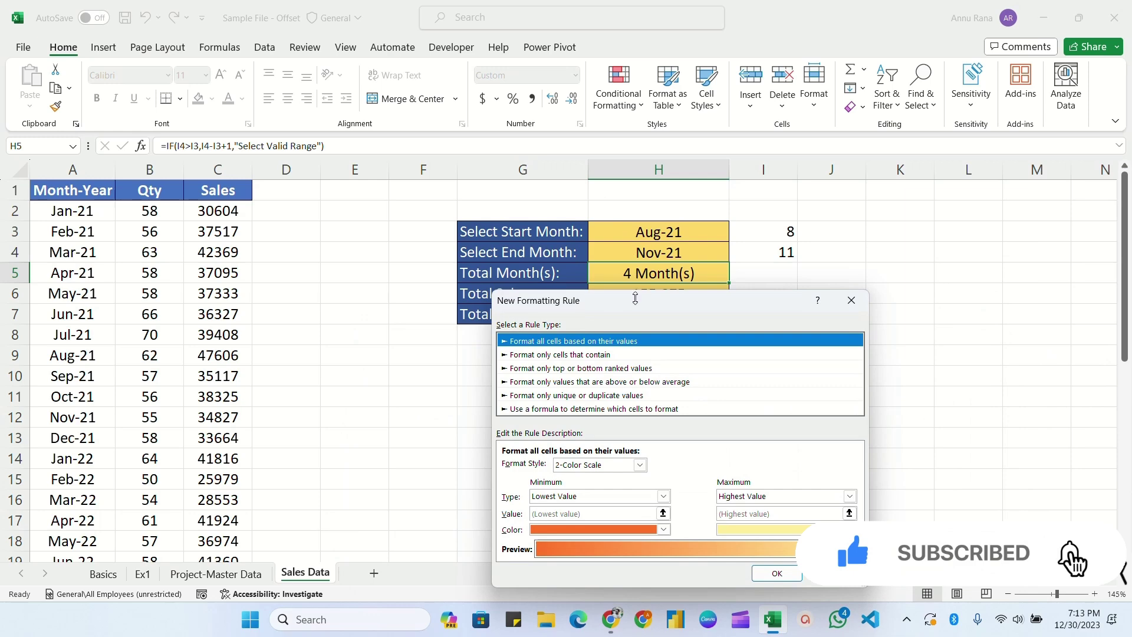
{"action": "left_click_drag", "start_coordinate": [634, 301], "coordinate": [307, 144]}
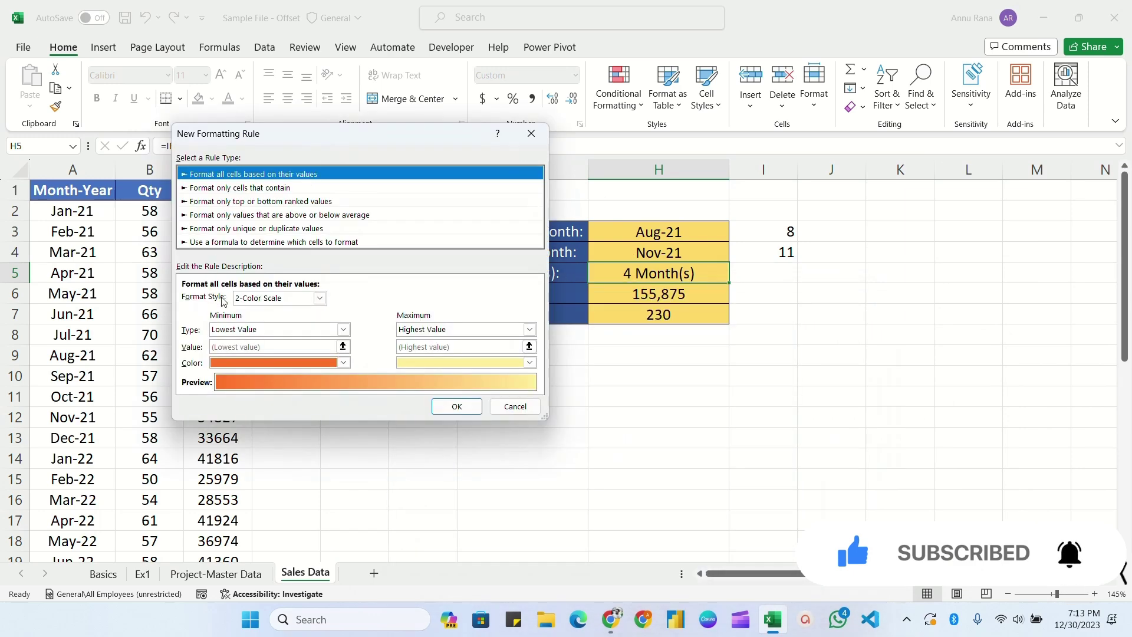
{"action": "left_click", "coordinate": [239, 187]}
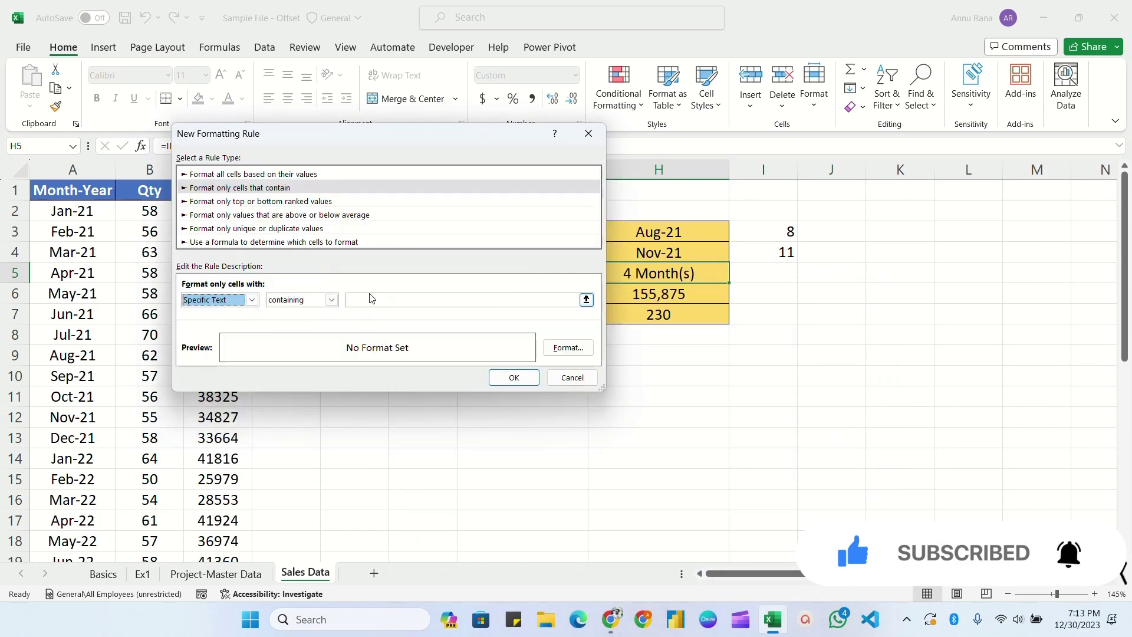
{"action": "left_click", "coordinate": [332, 299]}
{"action": "left_click", "coordinate": [253, 377]}
{"action": "type", "text": "Select "}
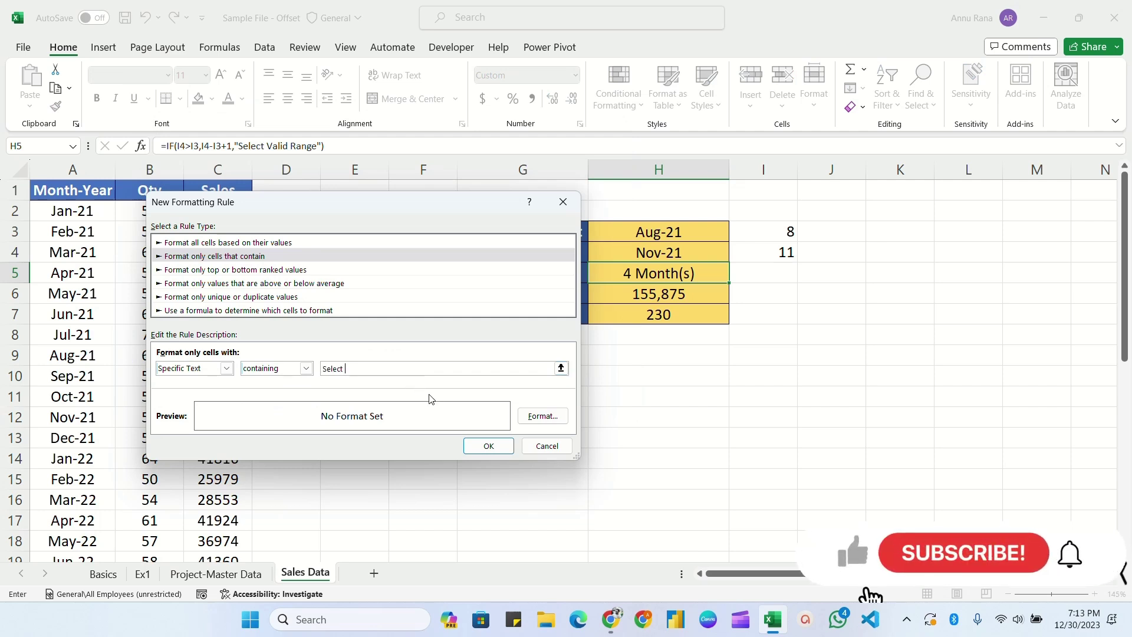
{"action": "type", "text": "Valid Randge"}
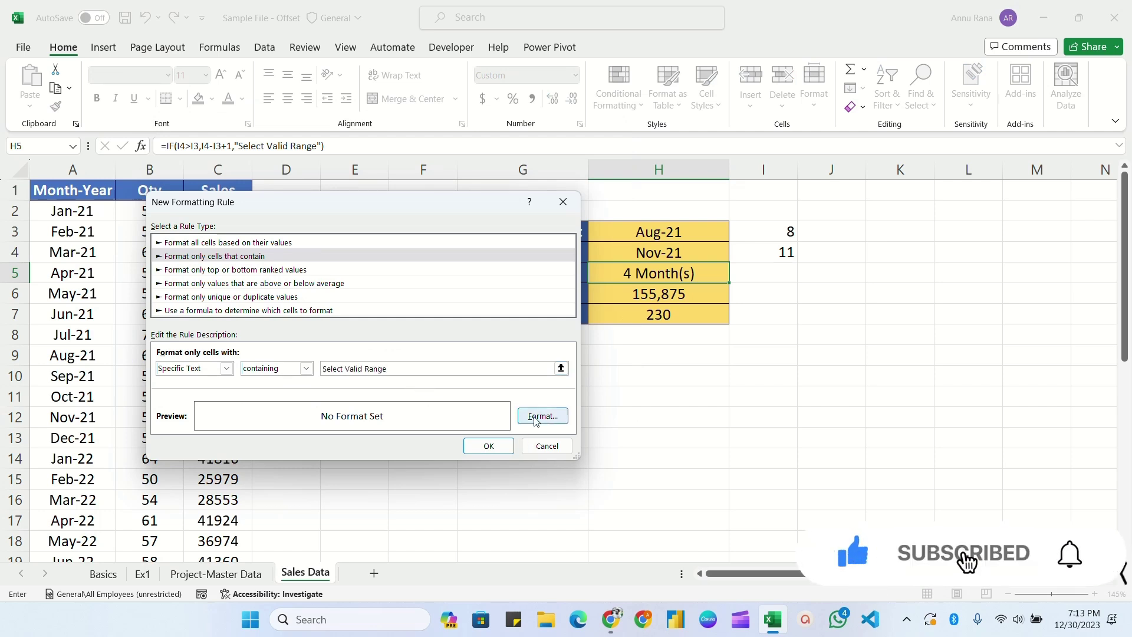
Give the "Select Valid Range" rule a bold red font and save the rule
{"action": "left_click", "coordinate": [543, 416]}
{"action": "left_click", "coordinate": [755, 364]}
{"action": "left_click", "coordinate": [684, 523]}
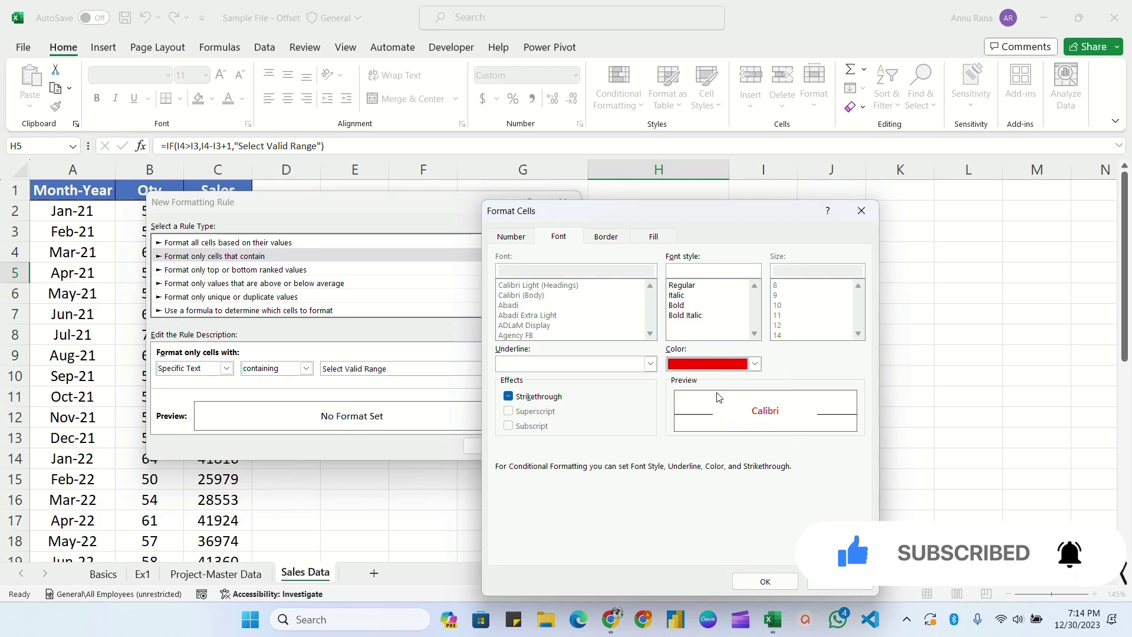
{"action": "left_click", "coordinate": [684, 305]}
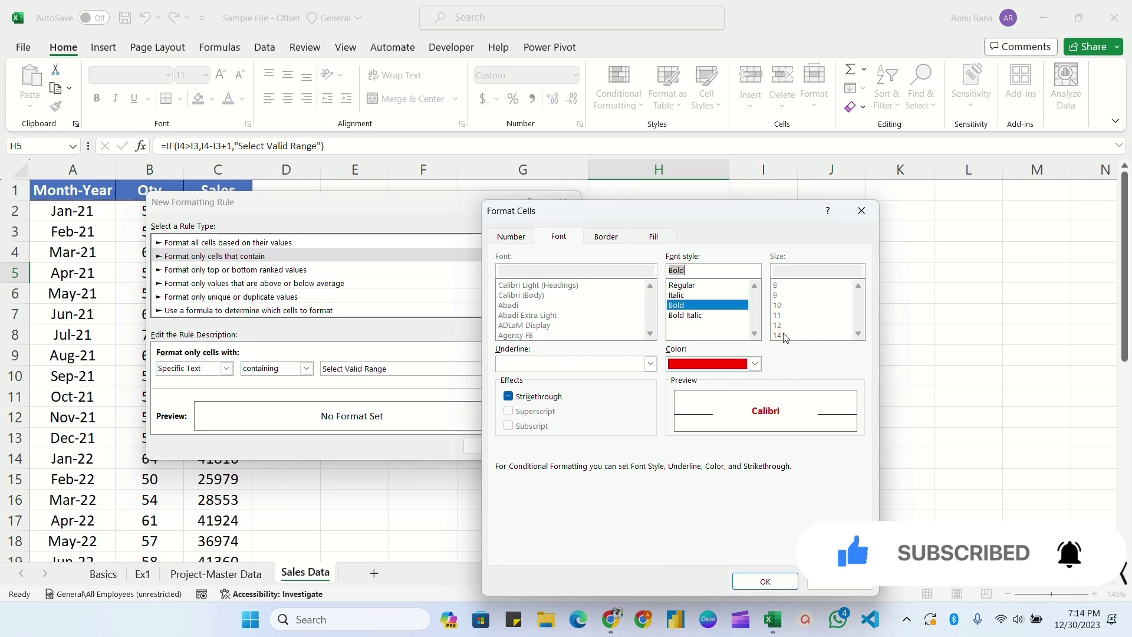
{"action": "left_click", "coordinate": [764, 581]}
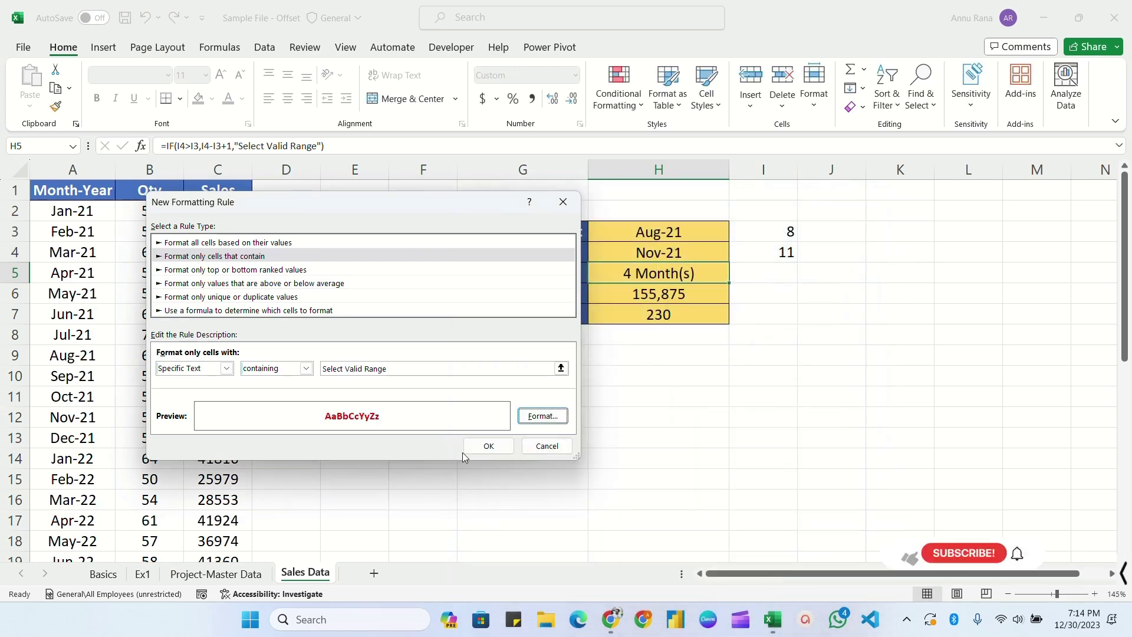
{"action": "left_click", "coordinate": [488, 446]}
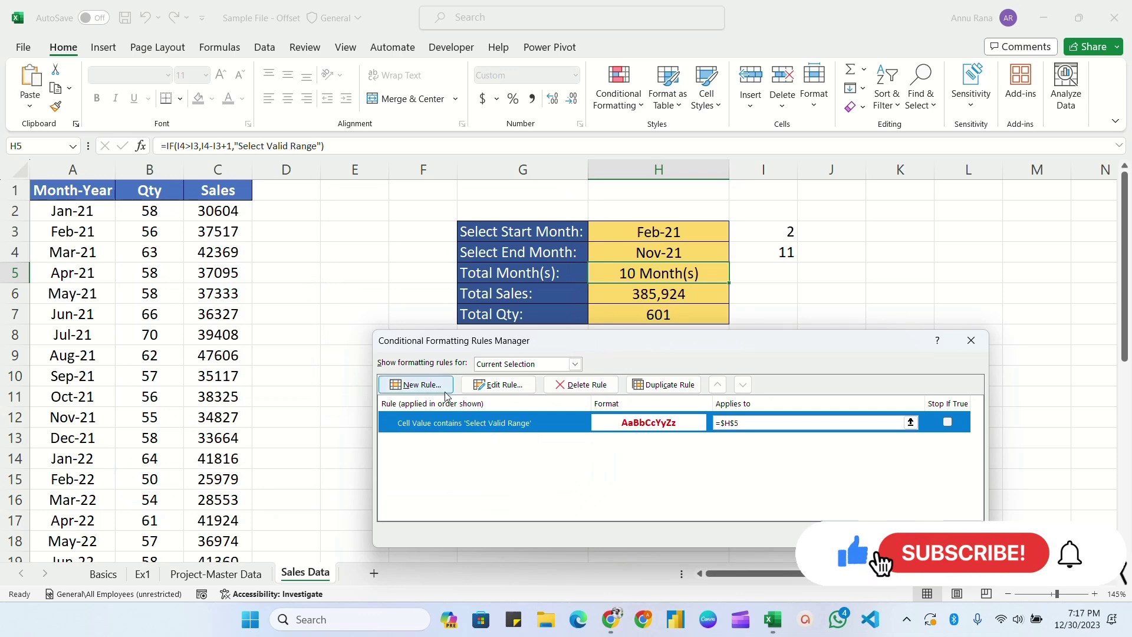
Add a second conditional formatting rule on H5 for specific text not containing "Select Valid Range"
{"action": "left_click", "coordinate": [423, 384]}
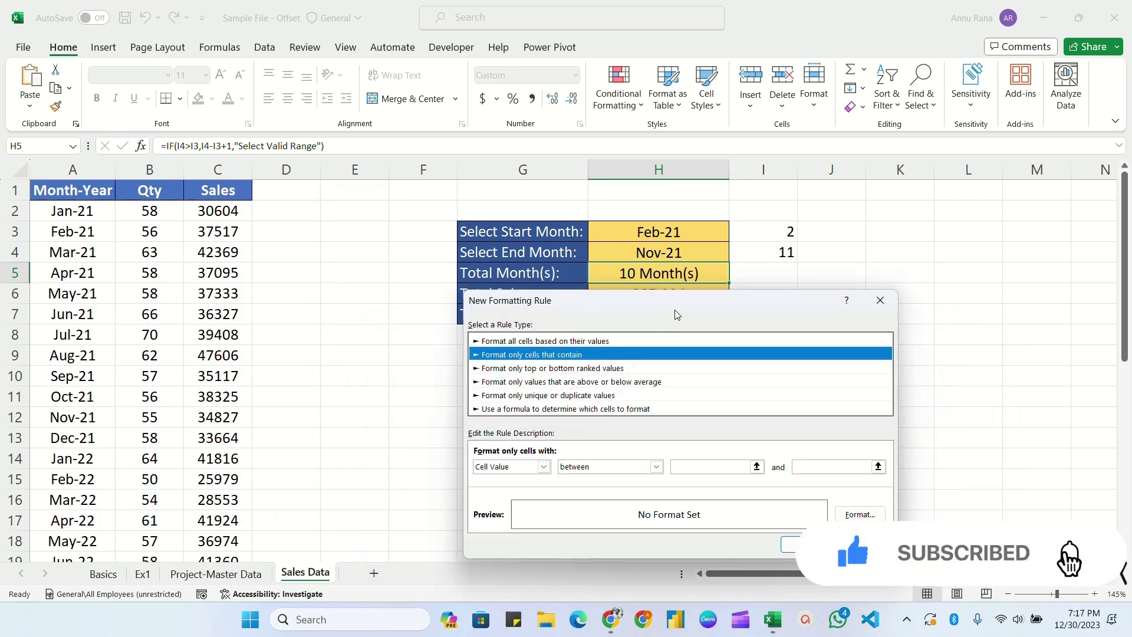
{"action": "left_click_drag", "start_coordinate": [682, 298], "coordinate": [674, 237]}
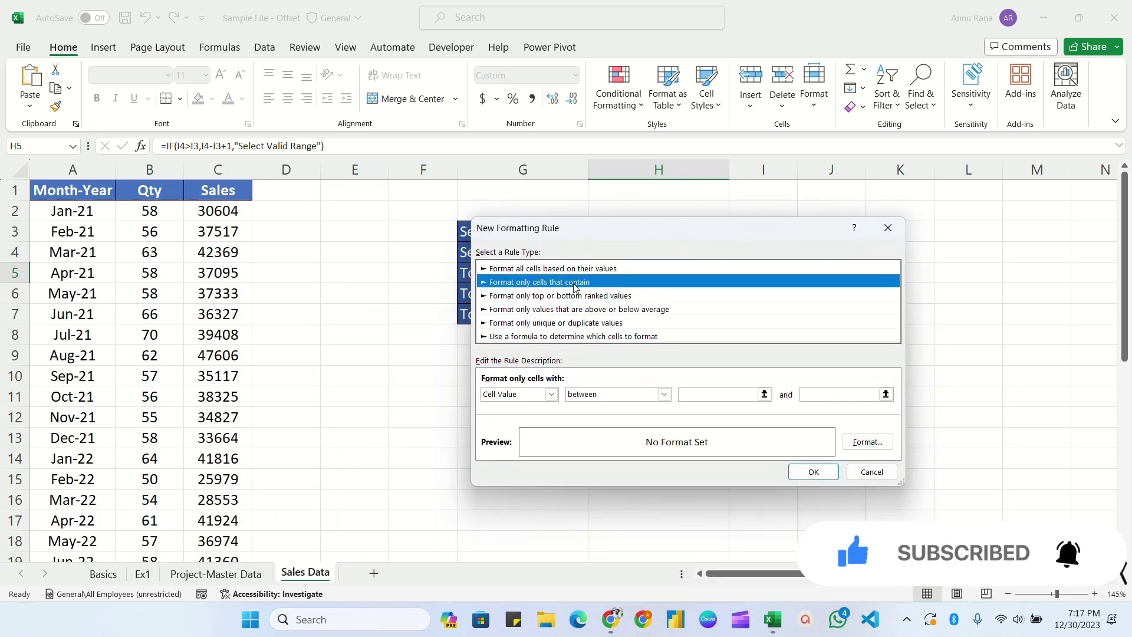
{"action": "left_click", "coordinate": [535, 395]}
{"action": "left_click", "coordinate": [520, 417]}
{"action": "left_click", "coordinate": [631, 394]}
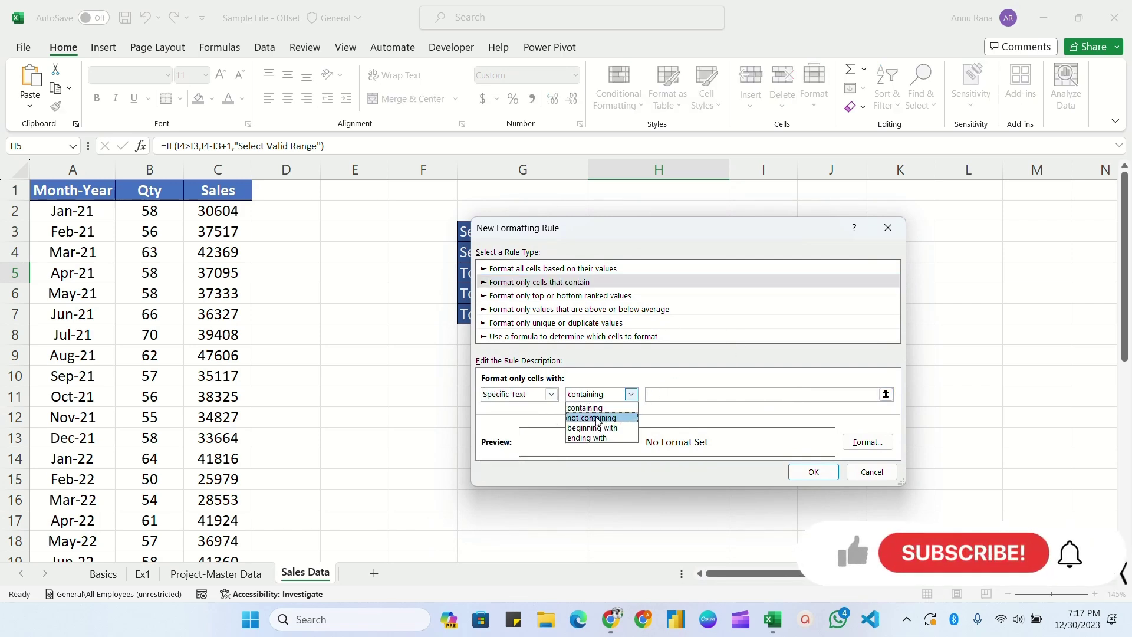
{"action": "left_click", "coordinate": [595, 419]}
{"action": "left_click", "coordinate": [708, 394]}
{"action": "type", "text": "Select Valid Range"}
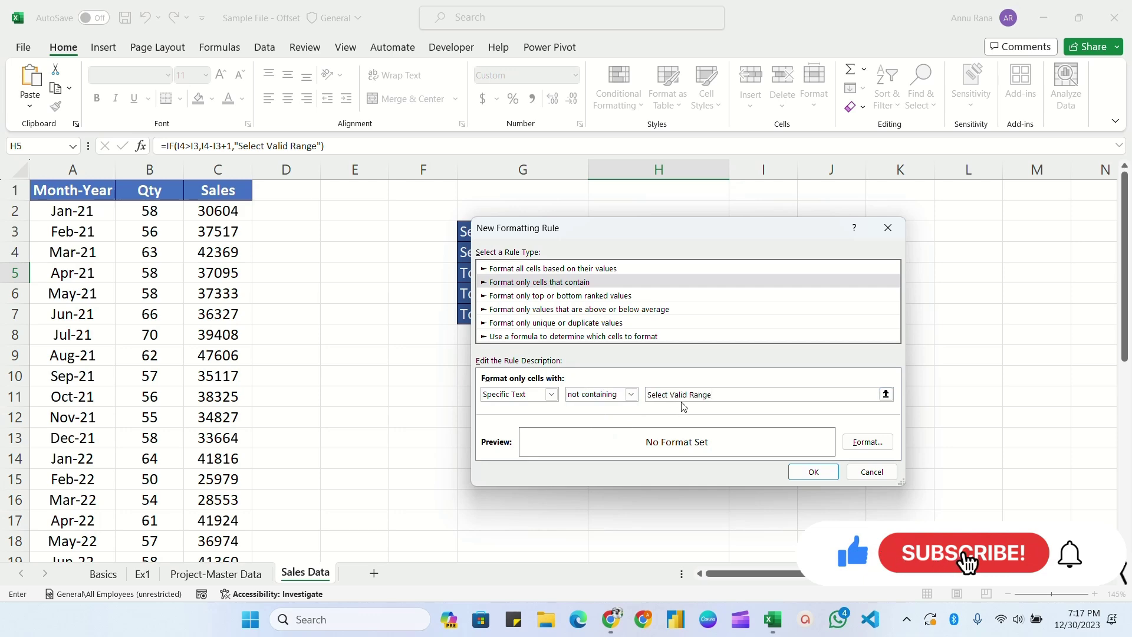
Give the not-containing rule a bold green font and apply both rules to H5
{"action": "left_click", "coordinate": [861, 444]}
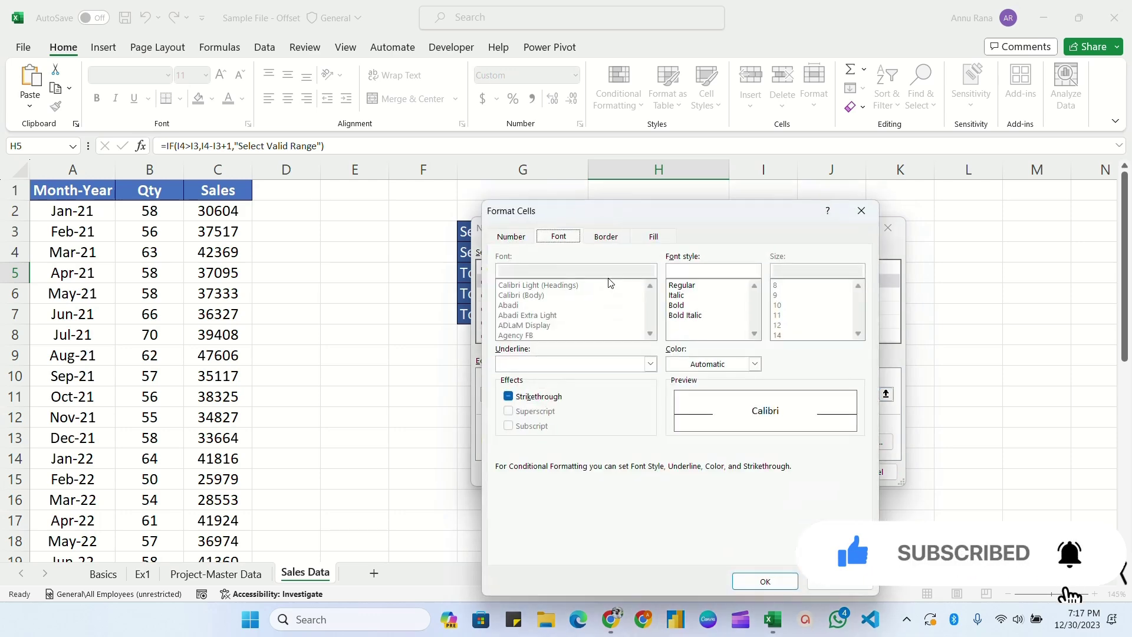
{"action": "left_click", "coordinate": [694, 364]}
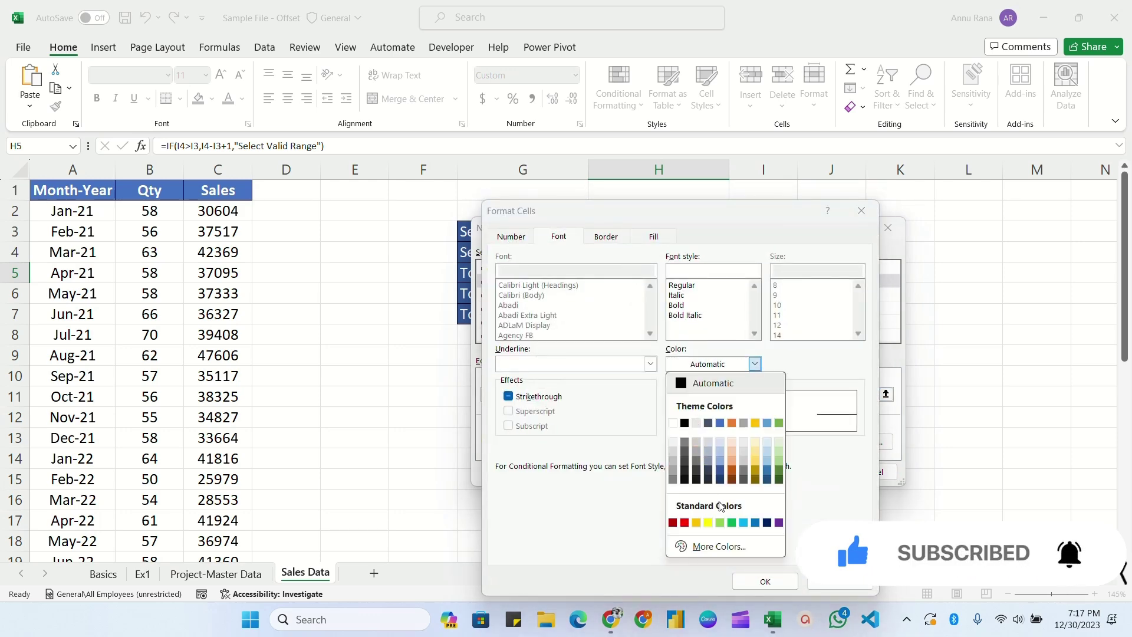
{"action": "left_click", "coordinate": [731, 522]}
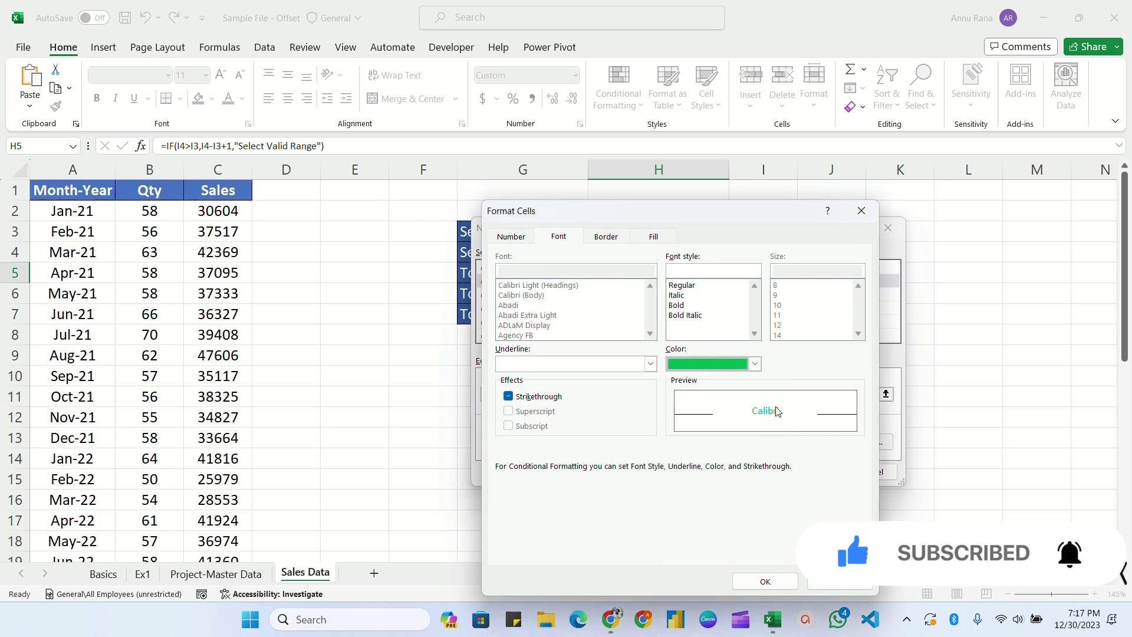
{"action": "left_click", "coordinate": [684, 305]}
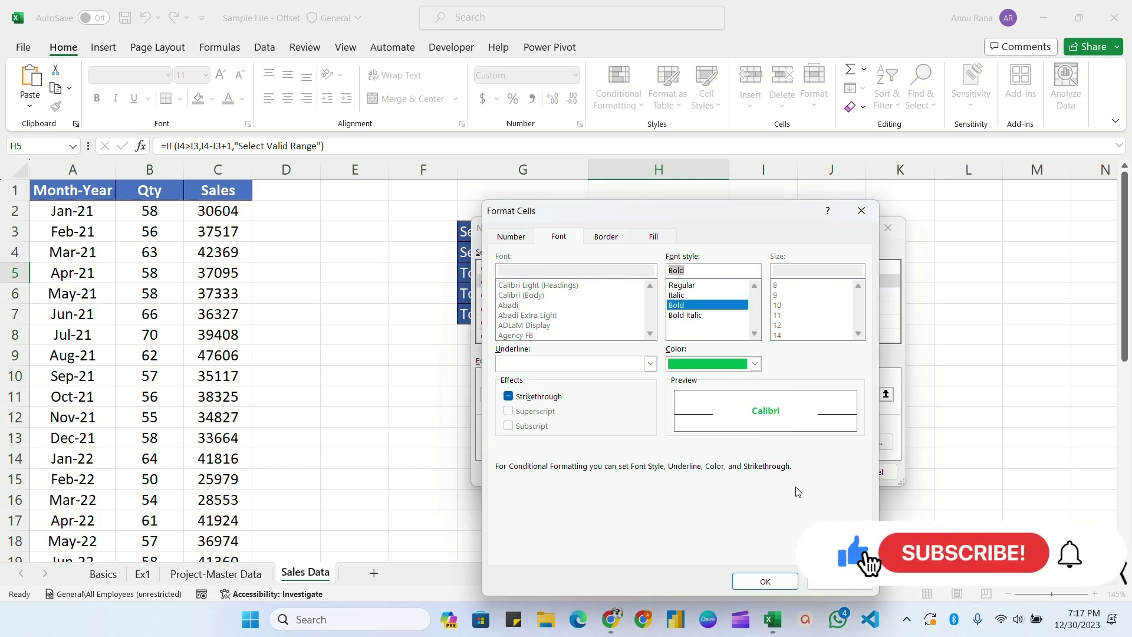
{"action": "left_click", "coordinate": [766, 583]}
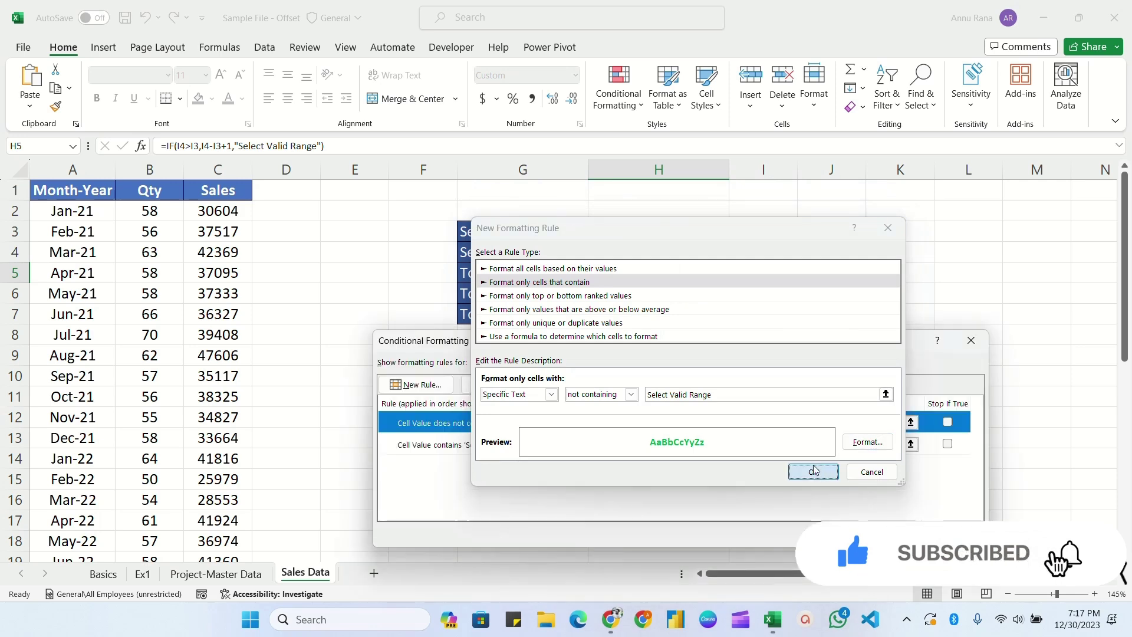
{"action": "left_click", "coordinate": [813, 472]}
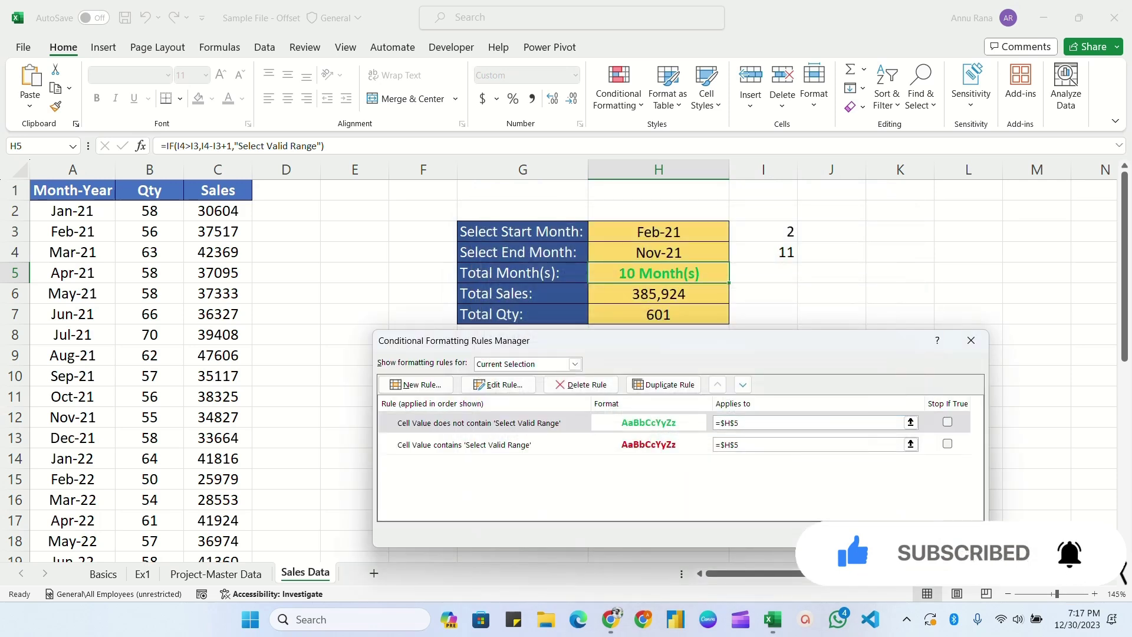
{"action": "left_click", "coordinate": [855, 534]}
Hide the MATCH helper values in I3:I4 with a white font and autofit column I
{"action": "left_click_drag", "start_coordinate": [764, 231], "coordinate": [783, 253]}
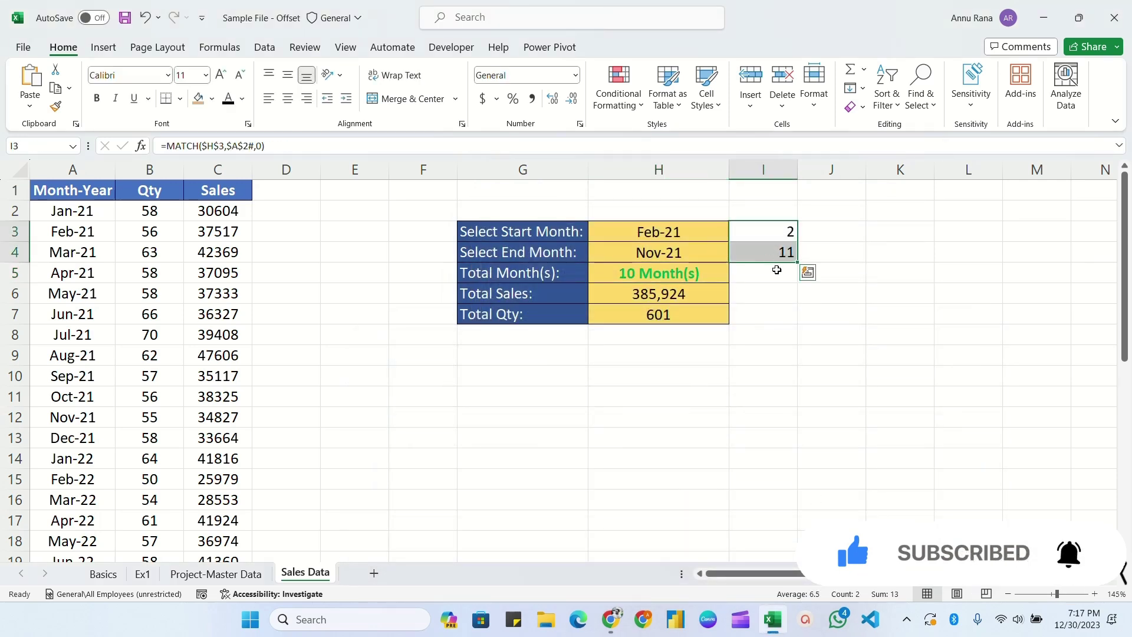
{"action": "left_click", "coordinate": [242, 98]}
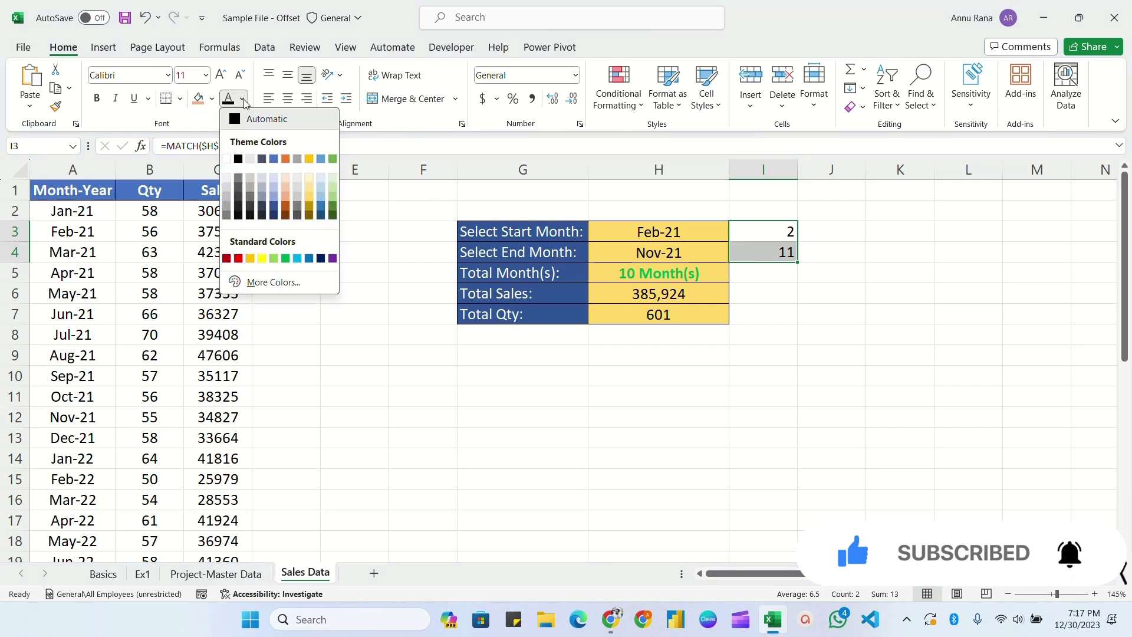
{"action": "left_click", "coordinate": [226, 159]}
{"action": "double_click", "coordinate": [797, 170]}
{"action": "left_click", "coordinate": [522, 376]}
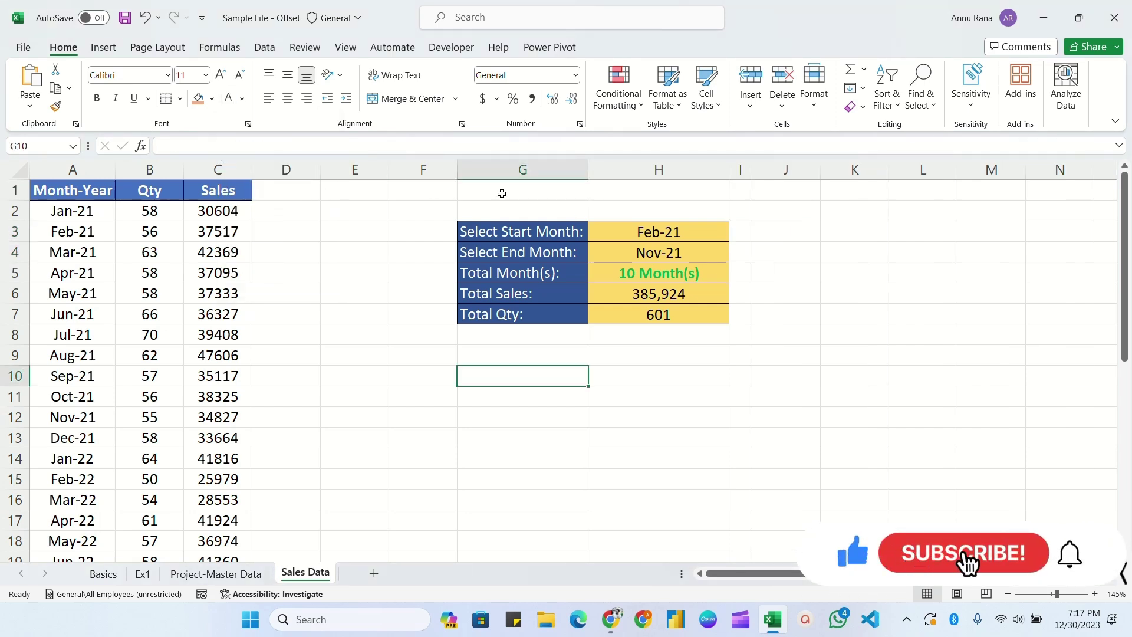
Merge and center the range G1:H2 above the summary table and enter the heading "Report"
{"action": "left_click_drag", "start_coordinate": [502, 193], "coordinate": [665, 207]}
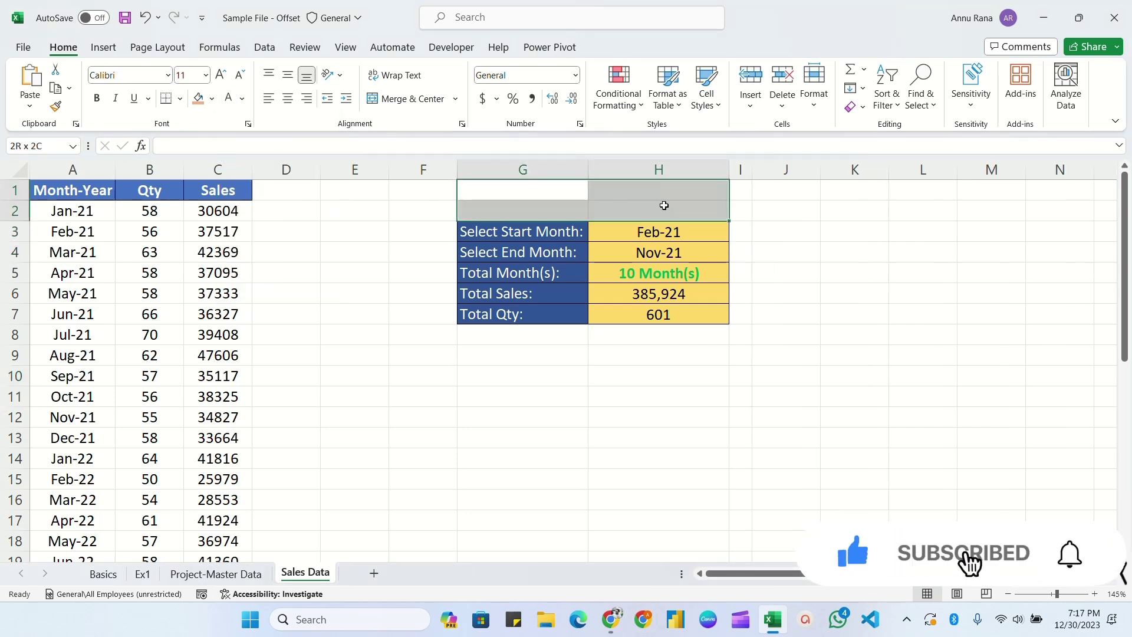
{"action": "left_click", "coordinate": [413, 99]}
{"action": "type", "text": "Report"}
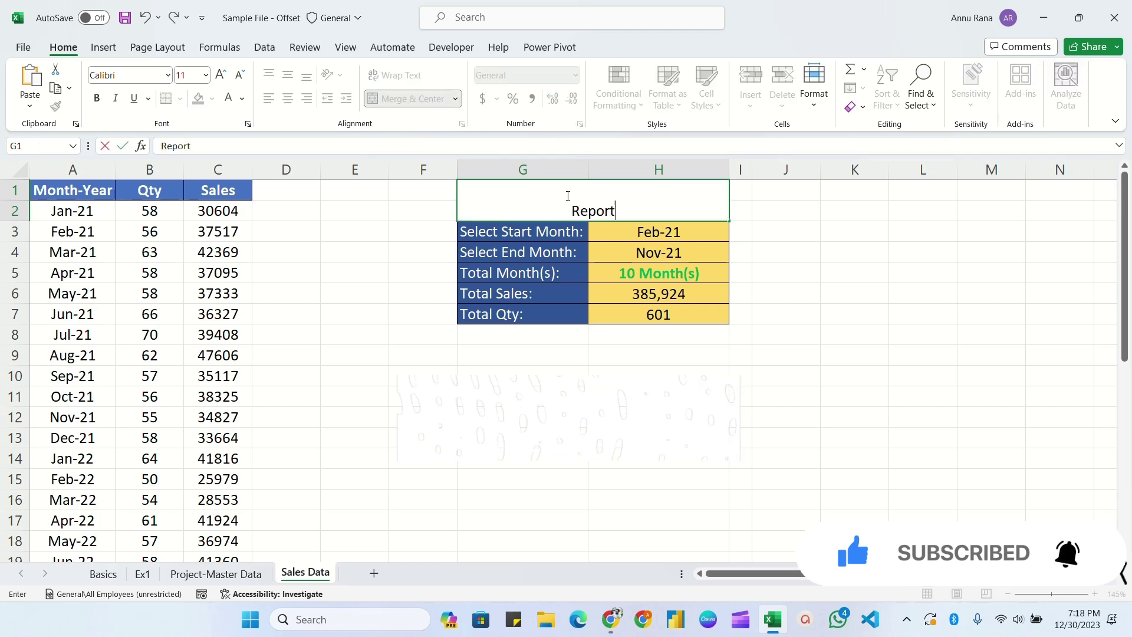
{"action": "key", "text": "ctrl+Return"}
Format the Report heading with a border, an orange fill and a centered 24-point font
{"action": "left_click", "coordinate": [180, 99]}
{"action": "left_click", "coordinate": [201, 249]}
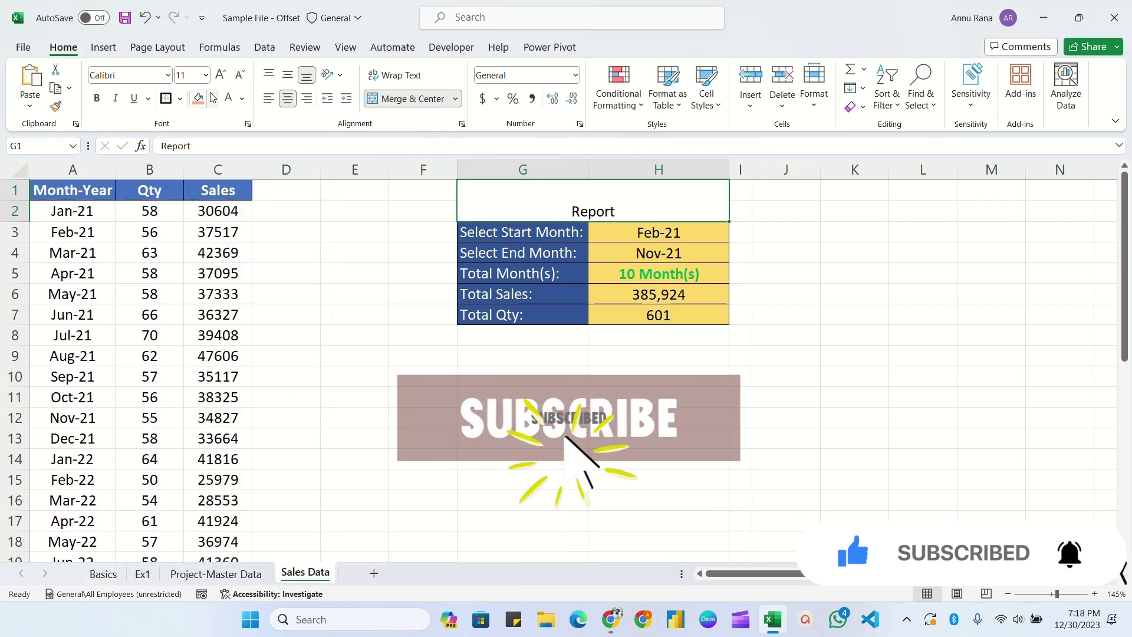
{"action": "left_click", "coordinate": [212, 98]}
{"action": "left_click", "coordinate": [255, 136]}
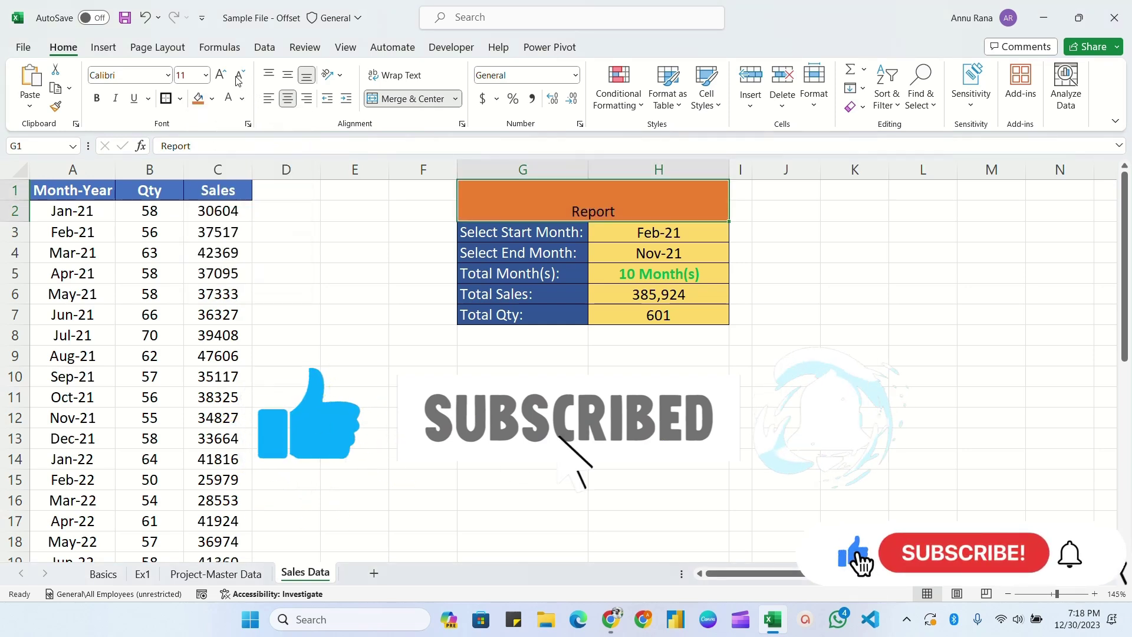
{"action": "left_click", "coordinate": [222, 75]}
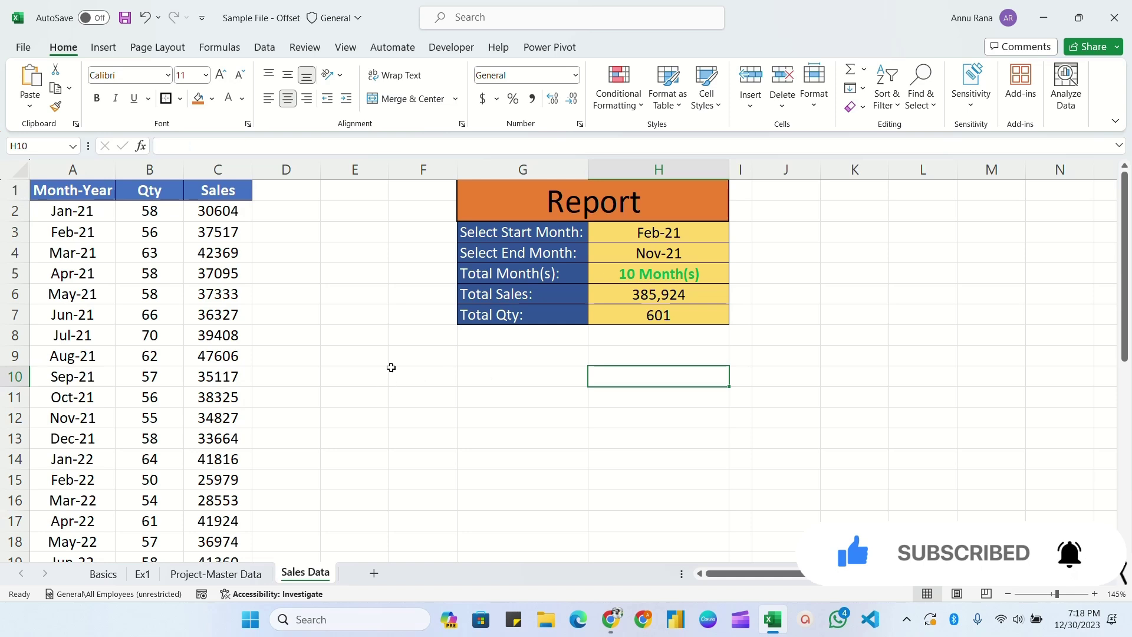
Examine the start month choices offered in H3 and the cells of the report without changing the selection
{"action": "left_click", "coordinate": [699, 231]}
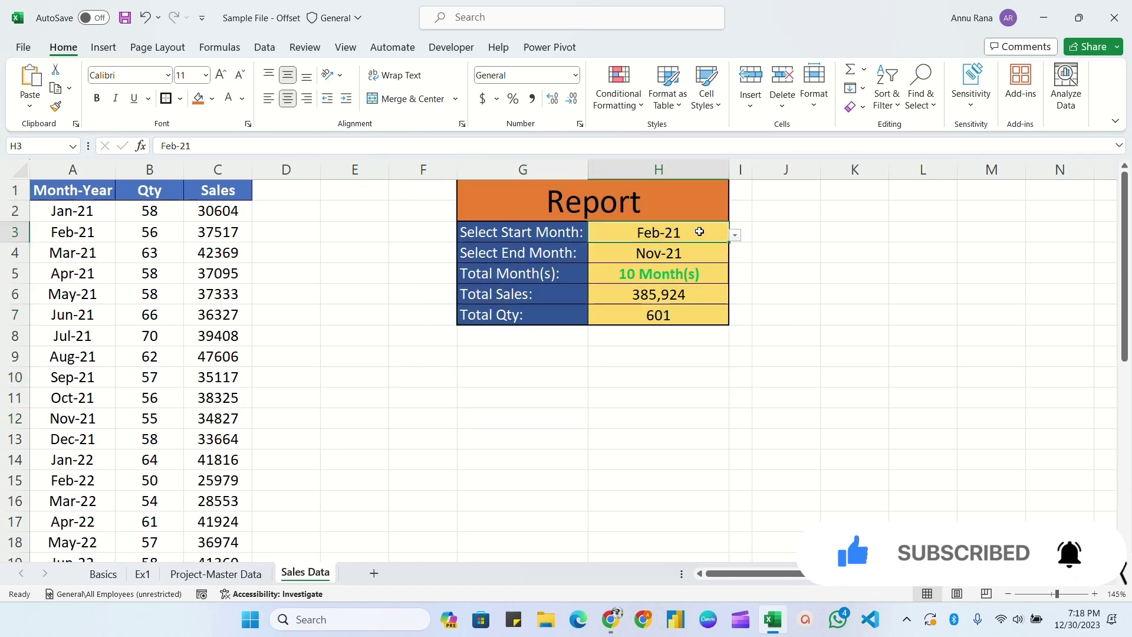
{"action": "left_click", "coordinate": [735, 234]}
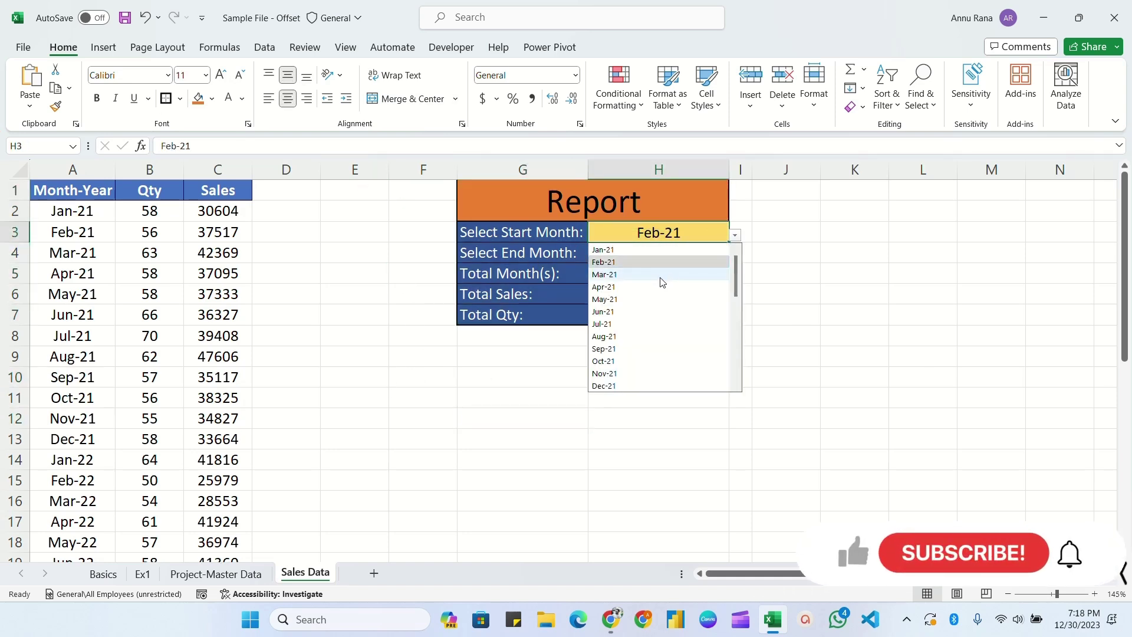
{"action": "left_click", "coordinate": [618, 323]}
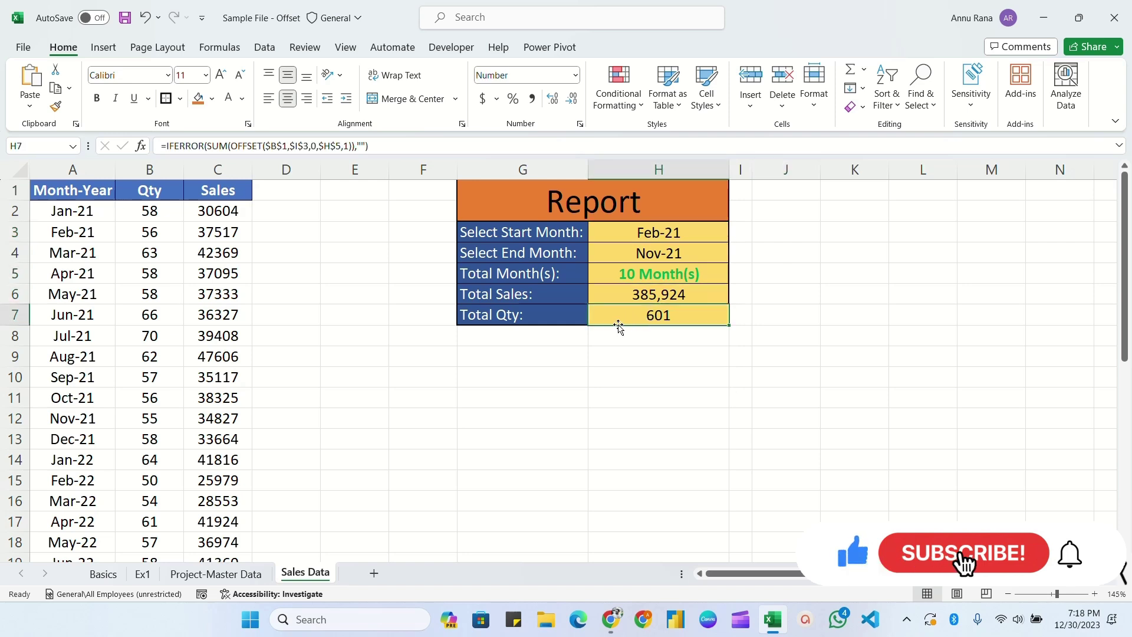
{"action": "key", "text": "Up"}
{"action": "key", "text": "Up"}
{"action": "key", "text": "Up"}
{"action": "key", "text": "Up"}
{"action": "key", "text": "Up"}
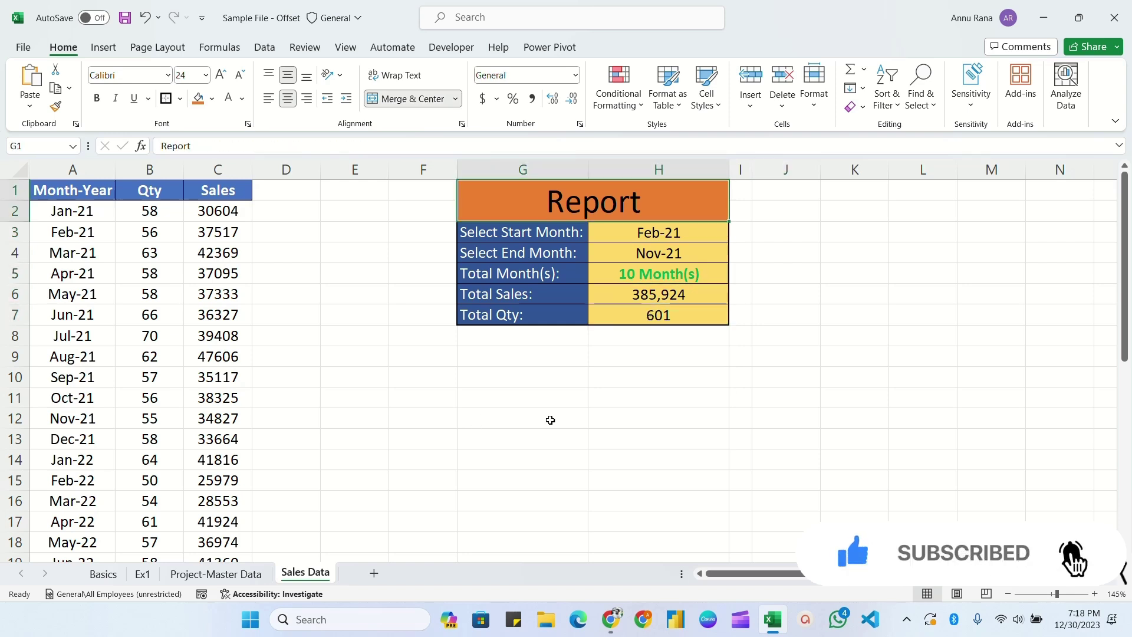
Review the OFFSET examples on the Basics and Ex1 sheets, and return to the Sales Data sheet
{"action": "left_click", "coordinate": [102, 580]}
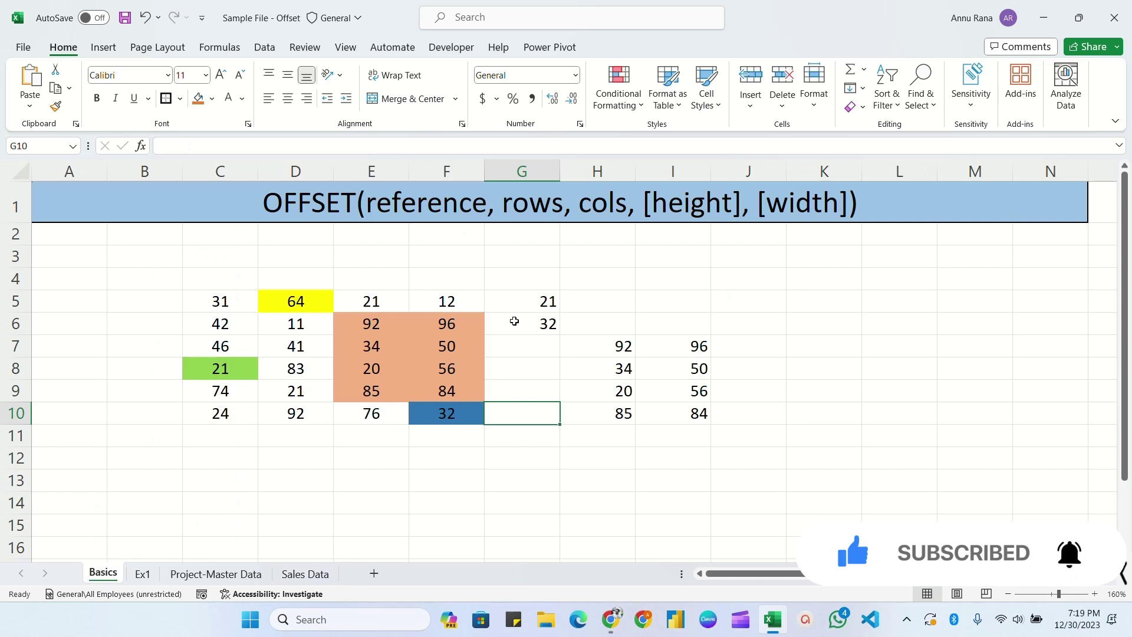
{"action": "left_click", "coordinate": [143, 573]}
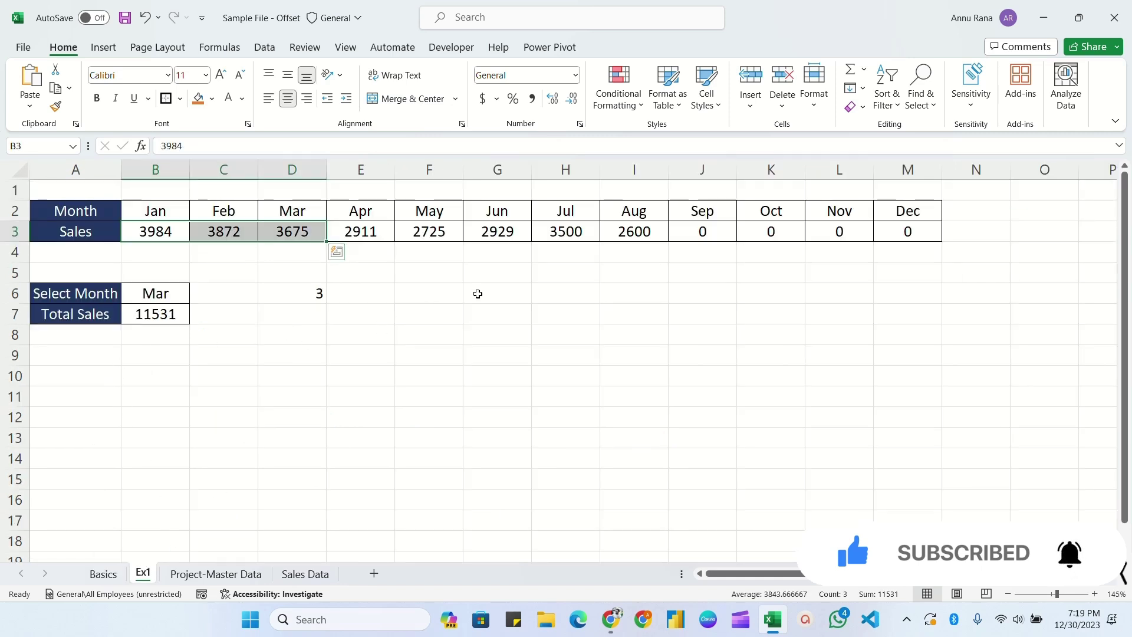
{"action": "left_click", "coordinate": [450, 297]}
{"action": "key", "text": "ctrl+Page_Down"}
{"action": "key", "text": "ctrl+Page_Down"}
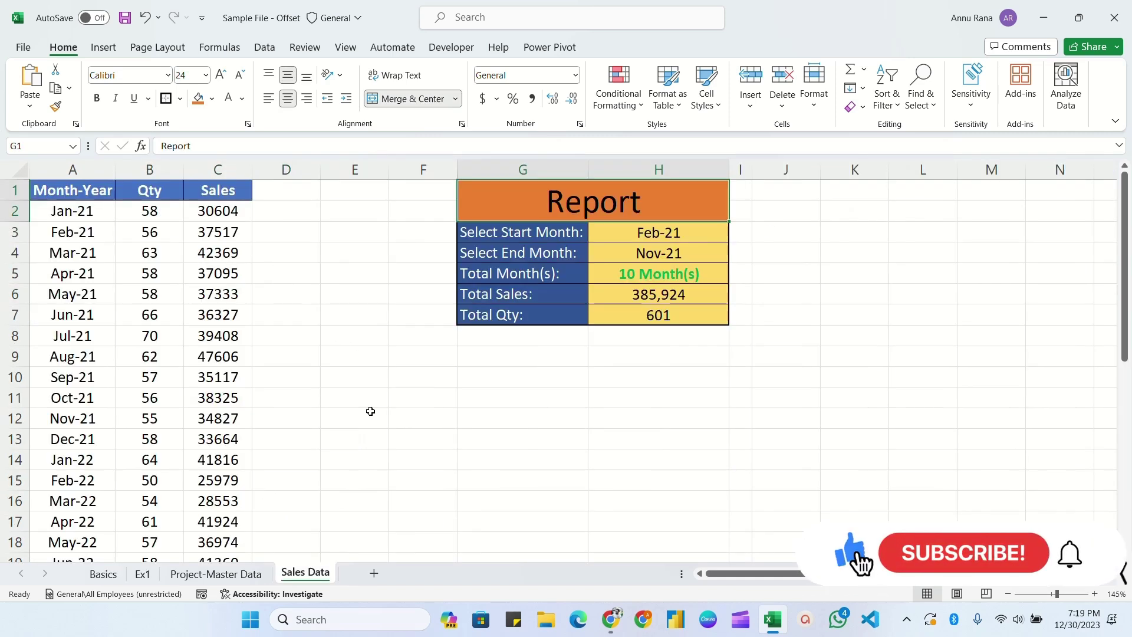
List the functions covered beside the data, entering OFFSET() in E2, MATCH() in E3 and UNIQUE() in E4
{"action": "key", "text": "Left"}
{"action": "key", "text": "Left"}
{"action": "key", "text": "Down"}
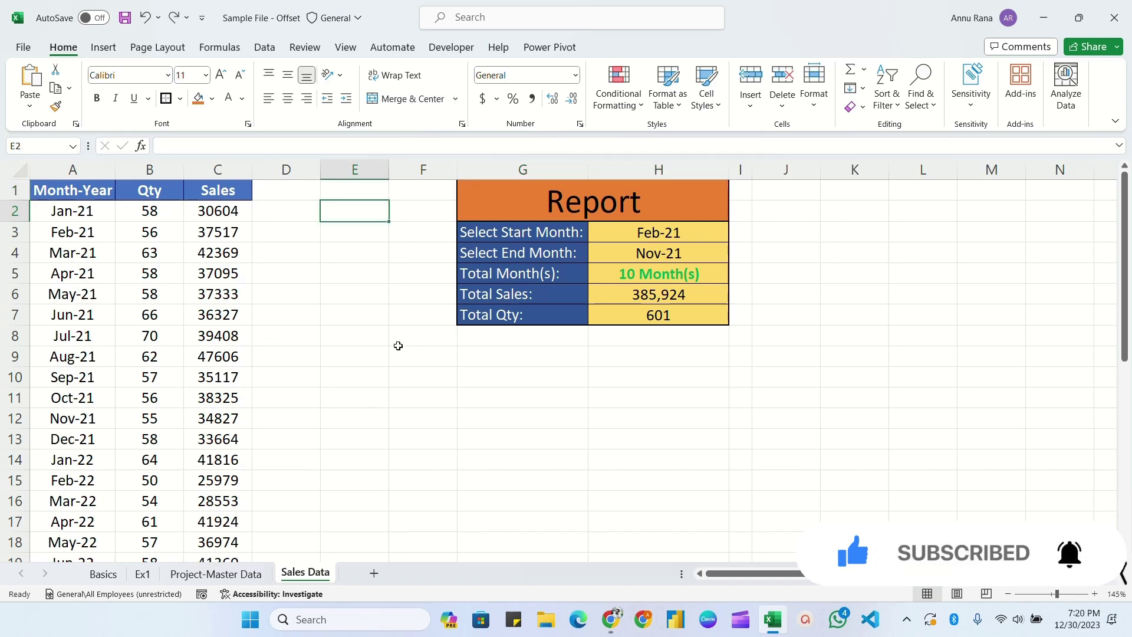
{"action": "type", "text": "OFFSET"}
{"action": "type", "text": "()"}
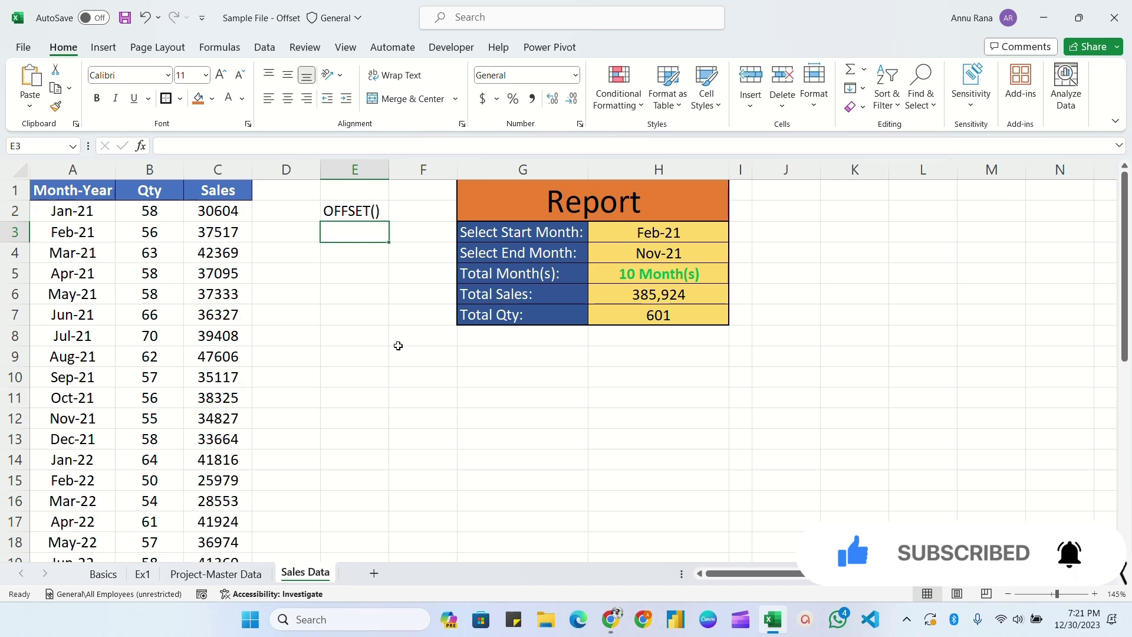
{"action": "key", "text": "Return"}
{"action": "type", "text": "MATCH()"}
{"action": "key", "text": "Return"}
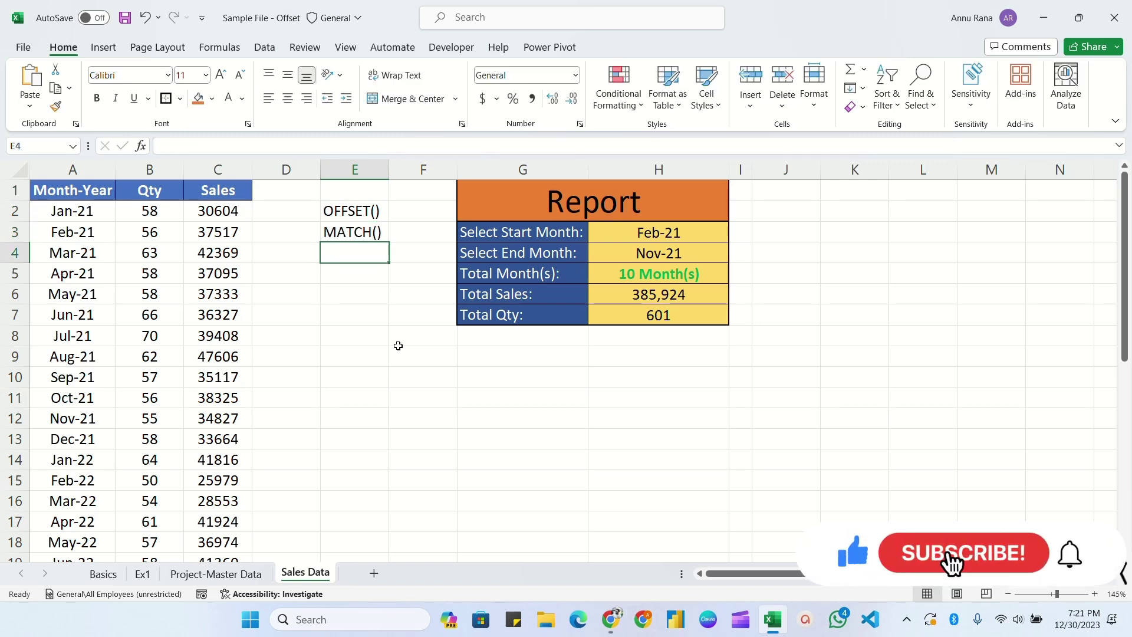
{"action": "type", "text": "UNIQUE()"}
{"action": "key", "text": "Return"}
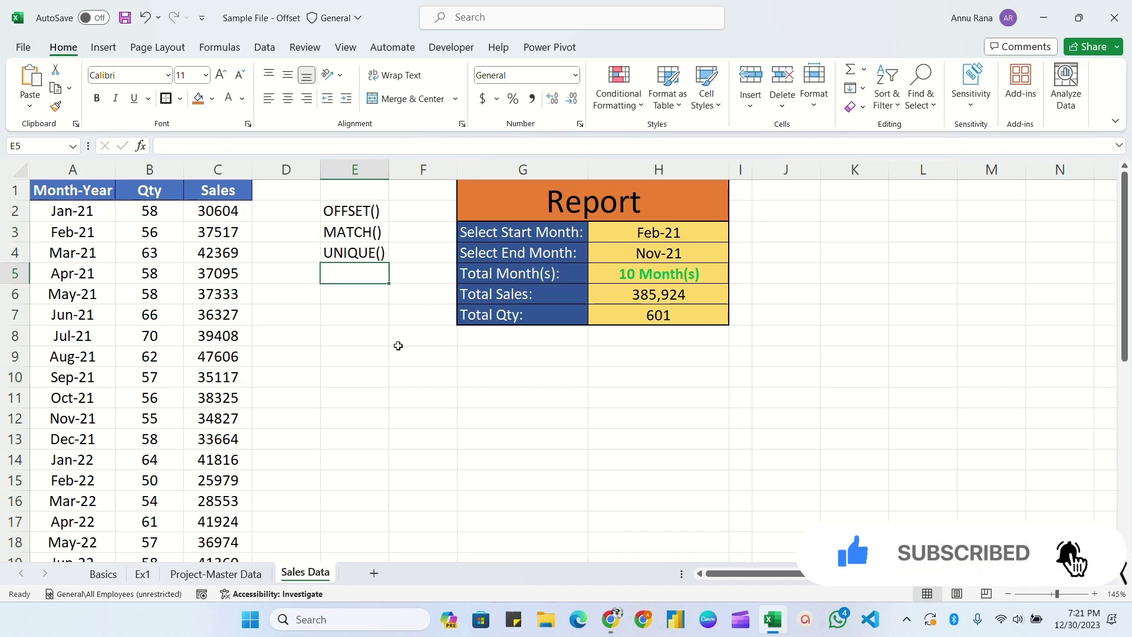
Complete the list of covered topics with # in E5 and DROPDOWN LIST in E6
{"action": "type", "text": "#"}
{"action": "key", "text": "Return"}
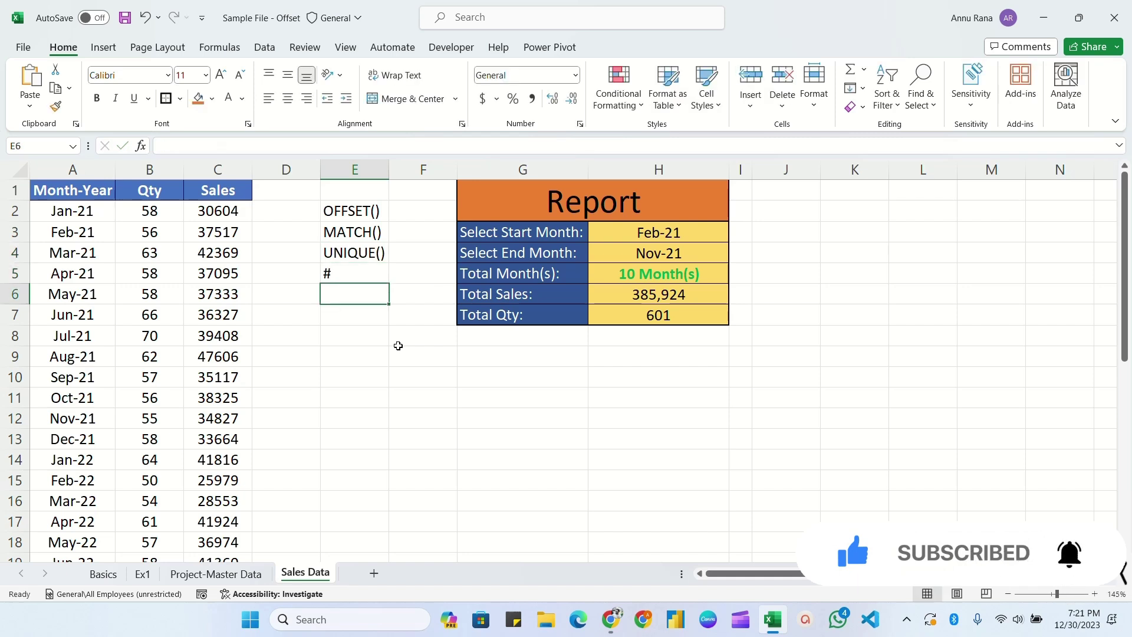
{"action": "type", "text": "DROP"}
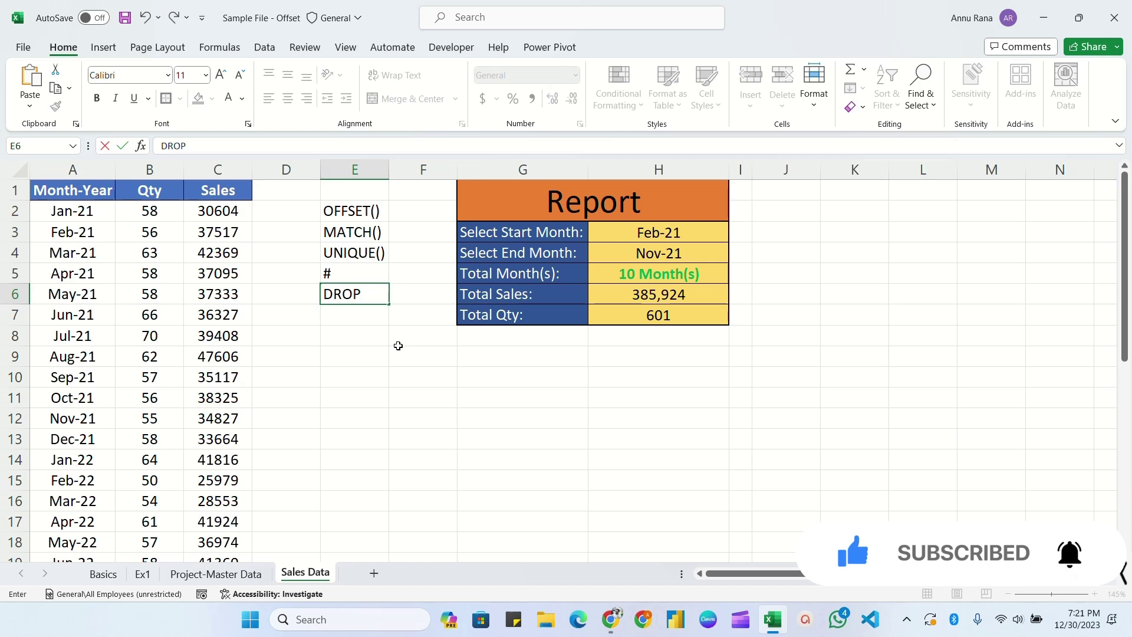
{"action": "type", "text": "DOWN LIST"}
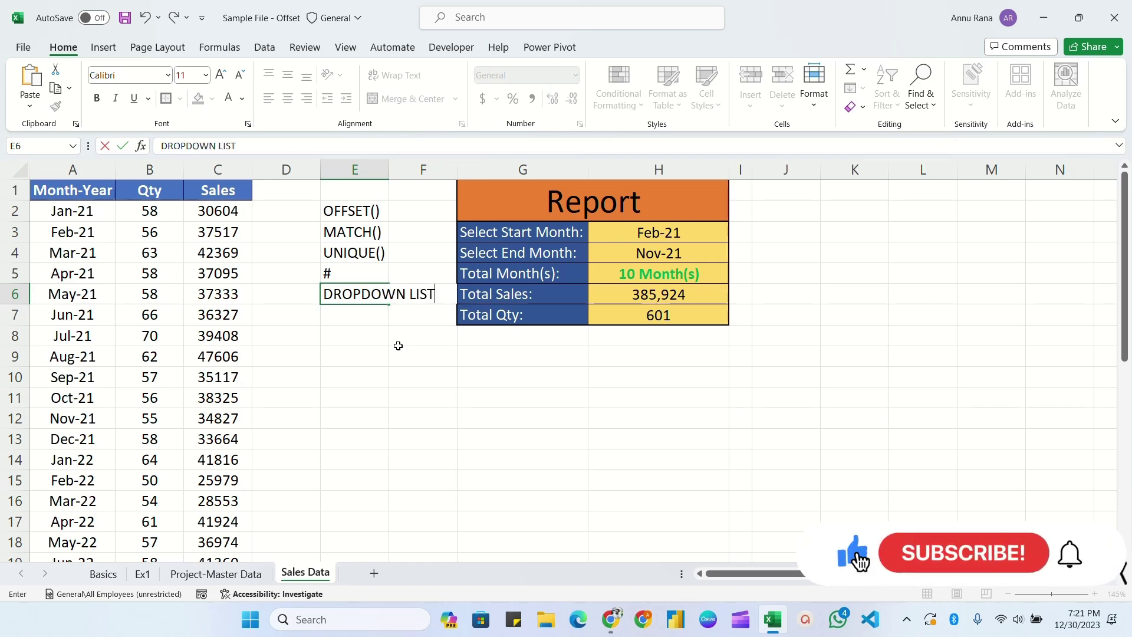
{"action": "left_click", "coordinate": [398, 344]}
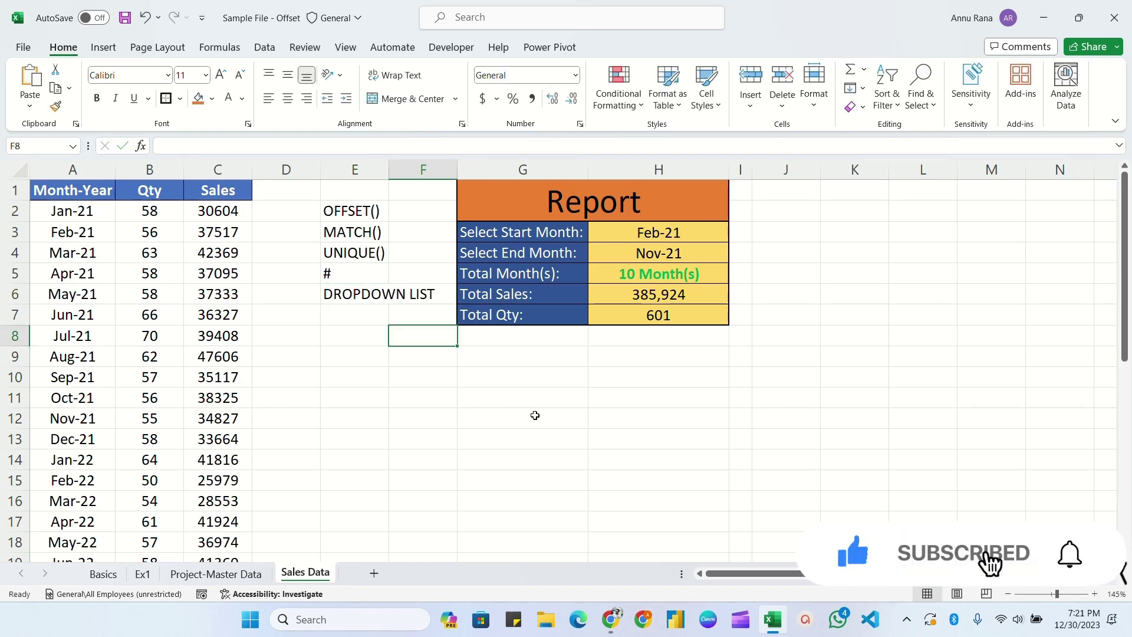